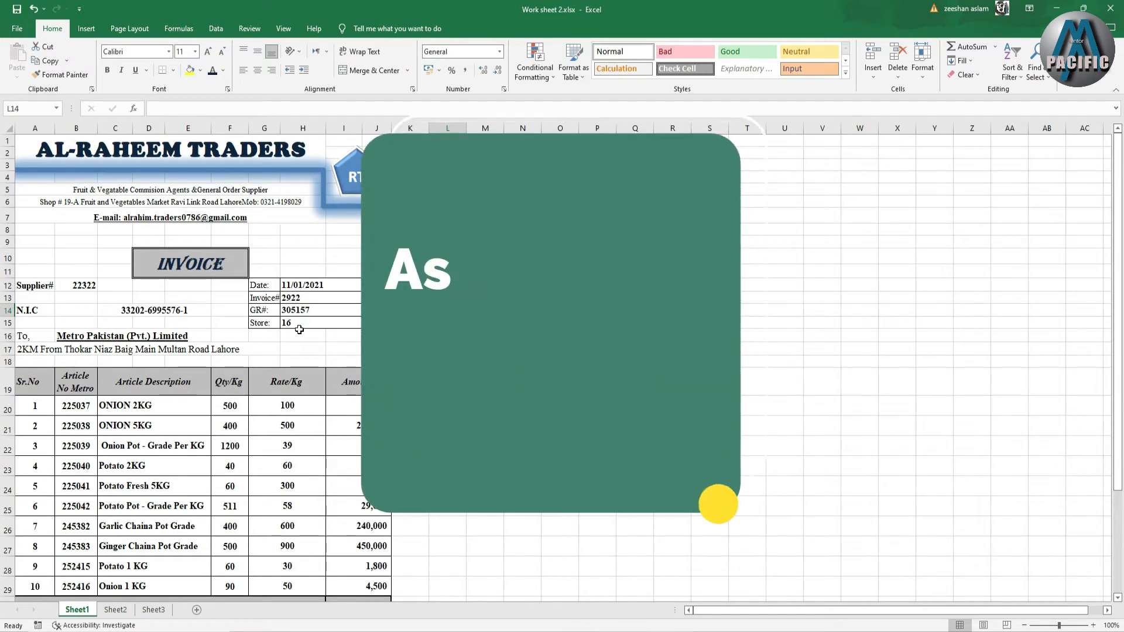
# Step: Narrow column H of the Sheet1 invoice so it fits on a single printed page, checking the print preview before and after
pyautogui.hotkey('ctrl', 'p')
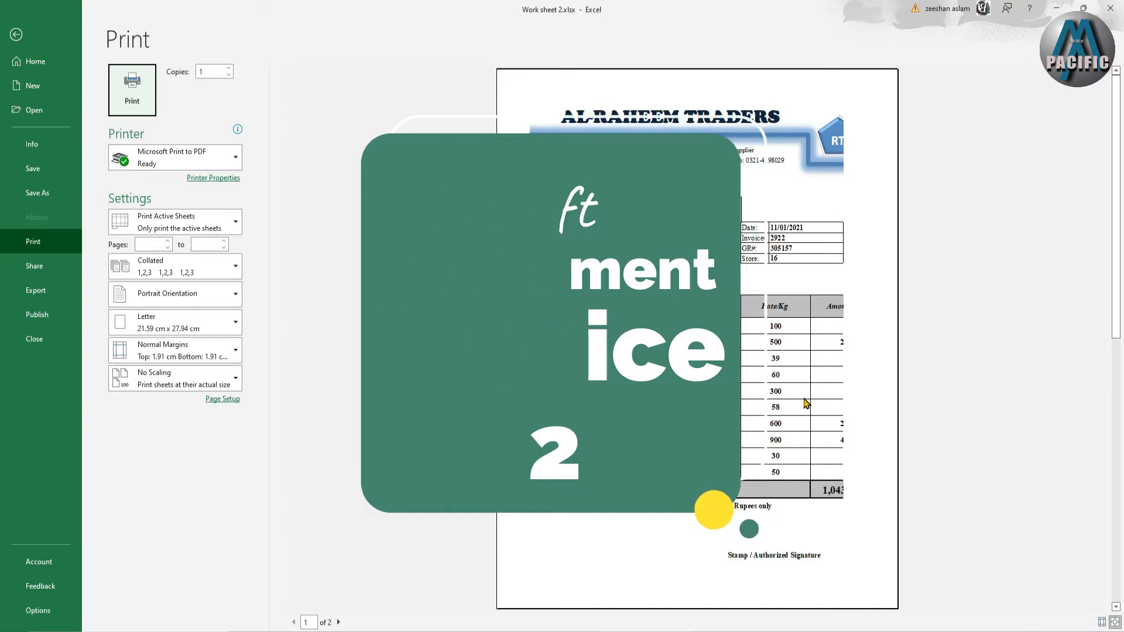
pyautogui.press('Escape')
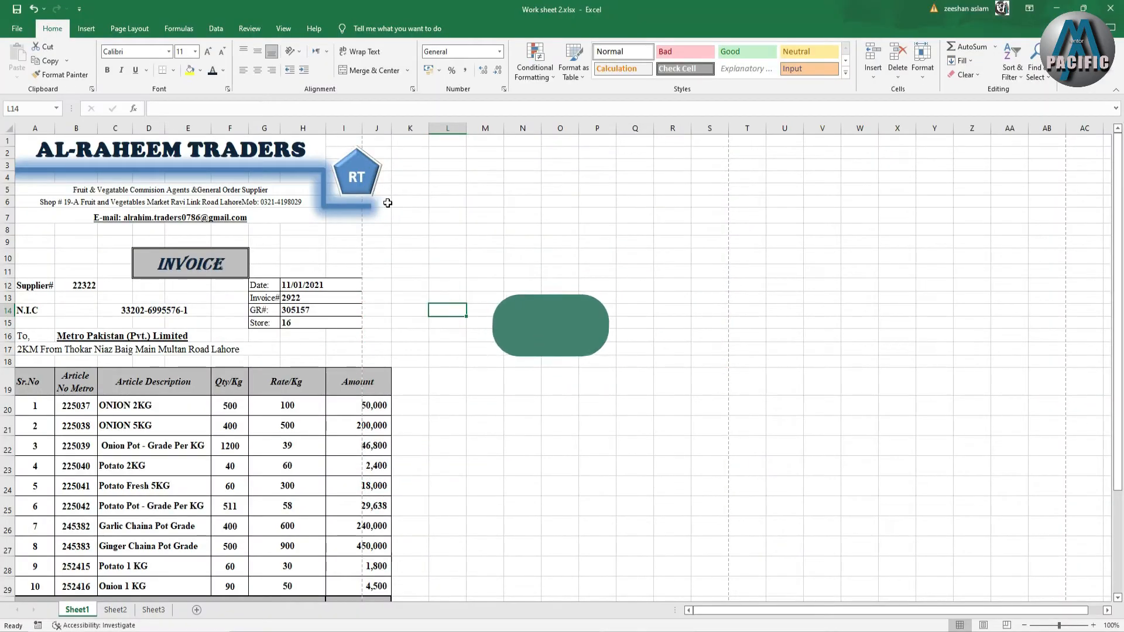
pyautogui.moveTo(326, 127); pyautogui.dragTo(319, 128)
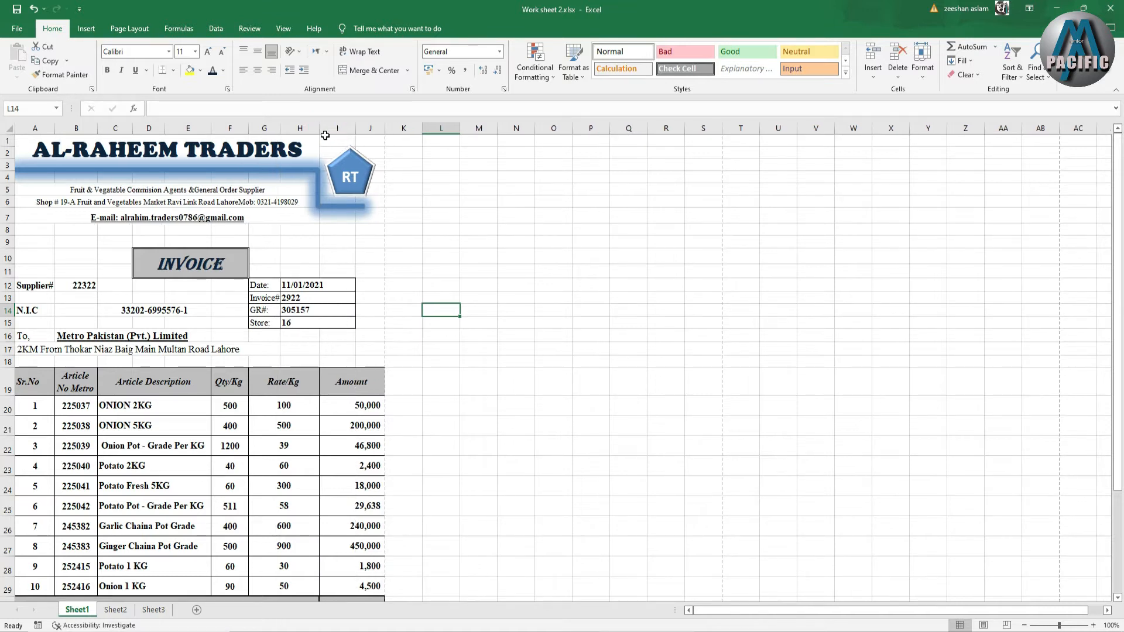
pyautogui.hotkey('ctrl', 'p')
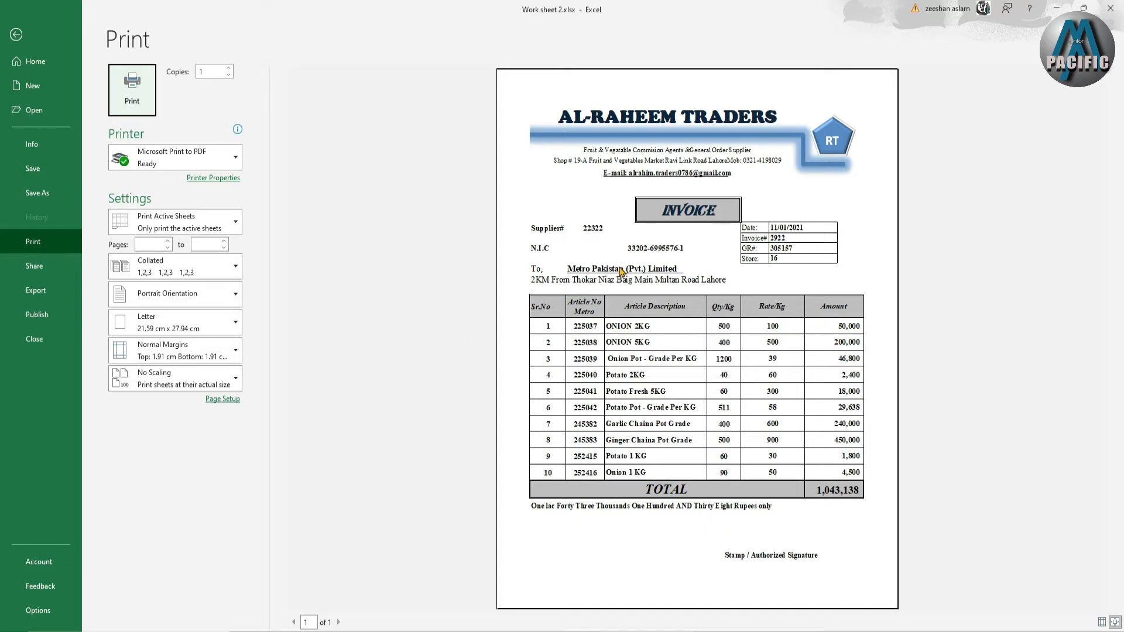
pyautogui.press('Escape')
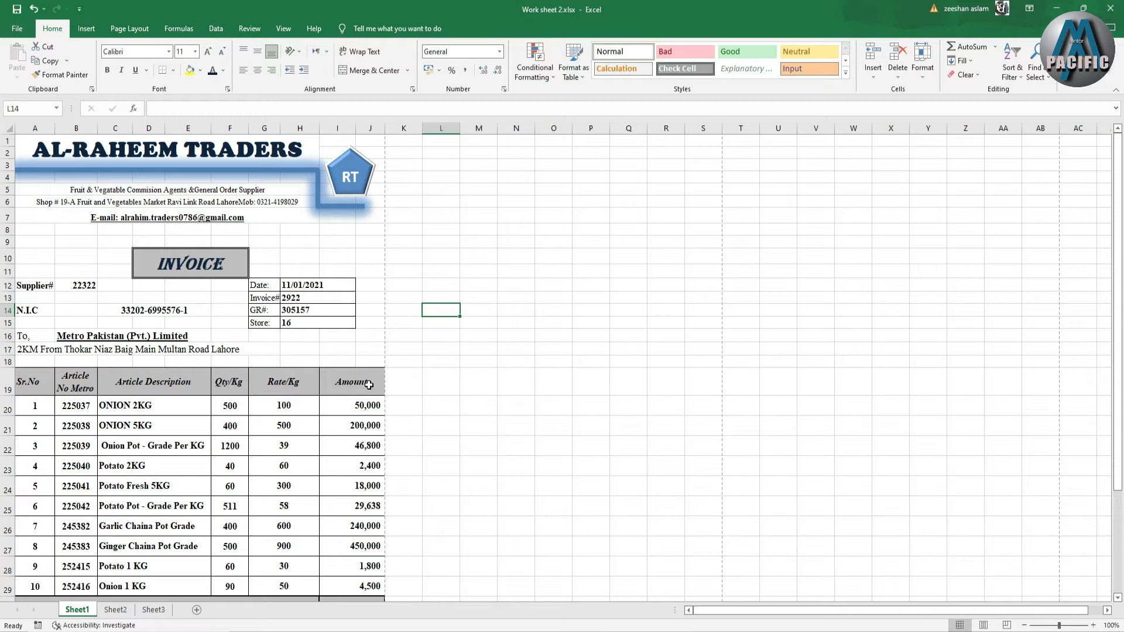
pyautogui.click(335, 384)
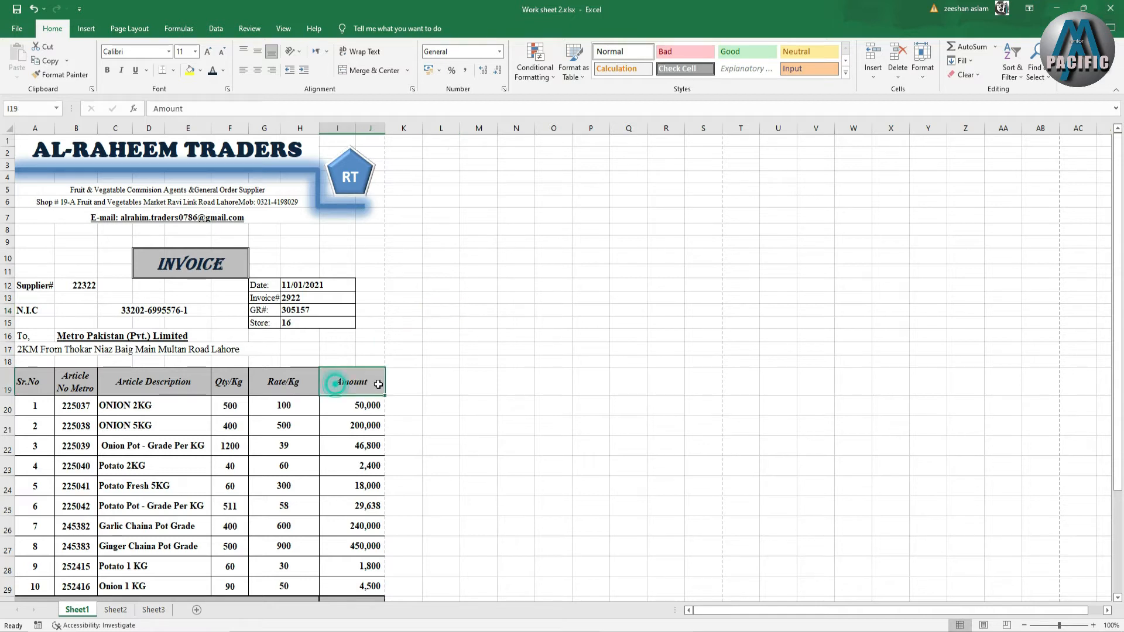
pyautogui.moveTo(282, 383); pyautogui.dragTo(310, 398)
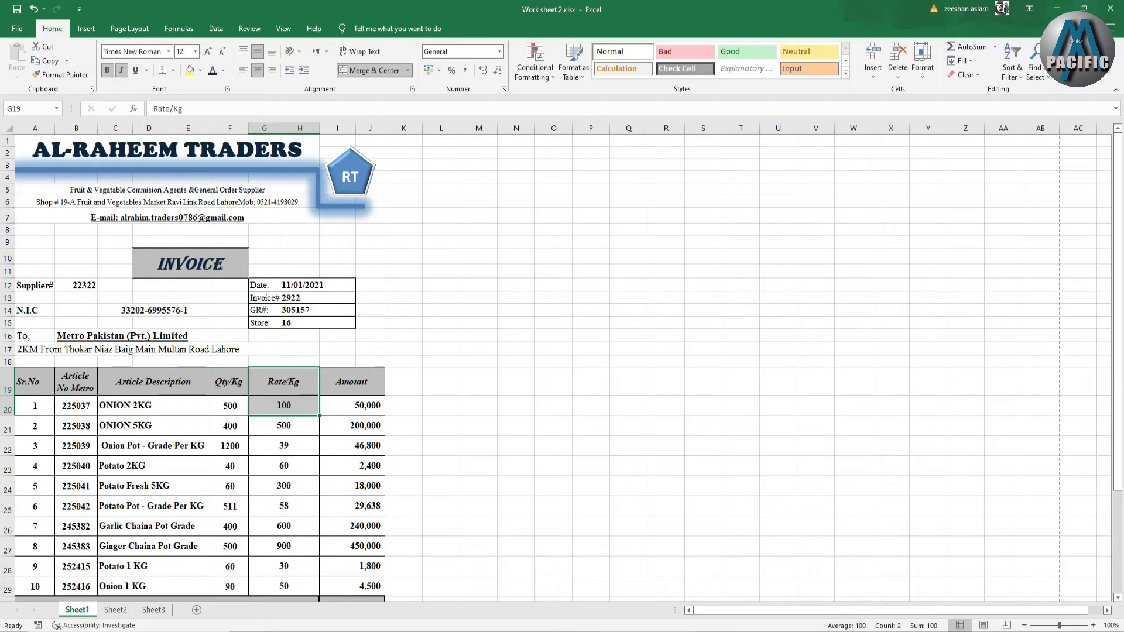
# Step: Open Sheet2 and turn on its page-break lines by switching to Page Layout view and back to Normal view
pyautogui.click(115, 610)
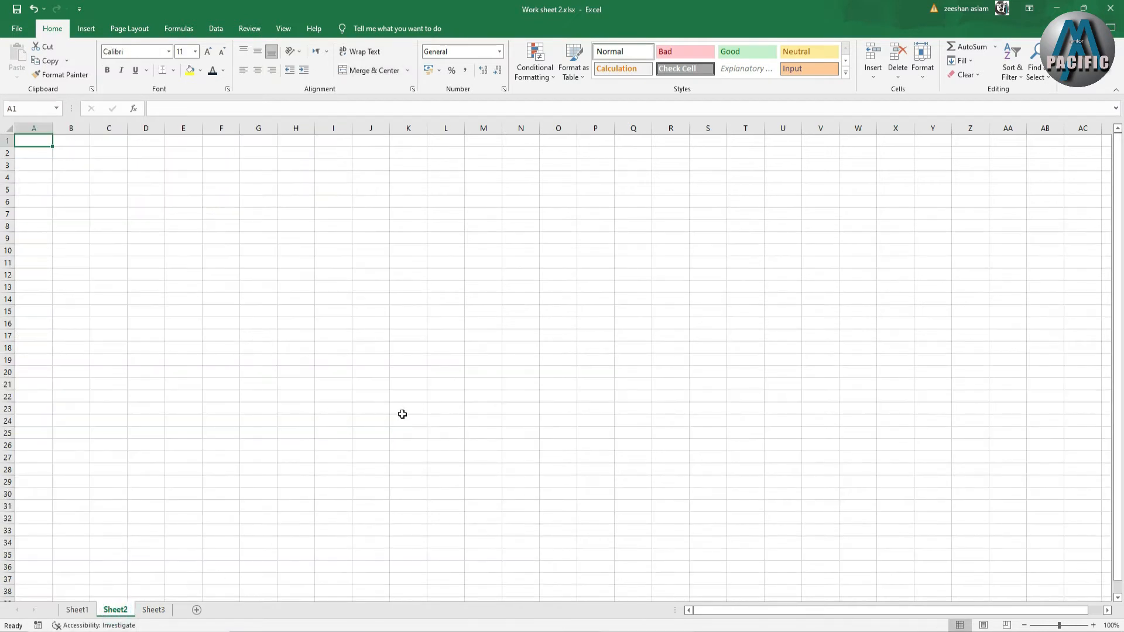
pyautogui.click(985, 625)
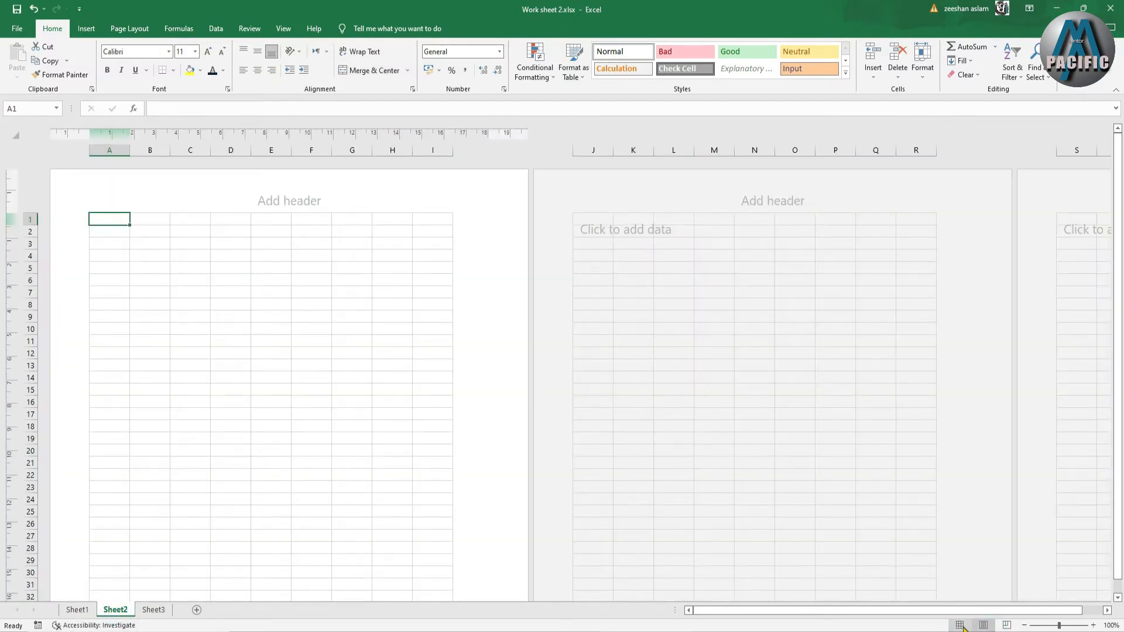
pyautogui.click(960, 625)
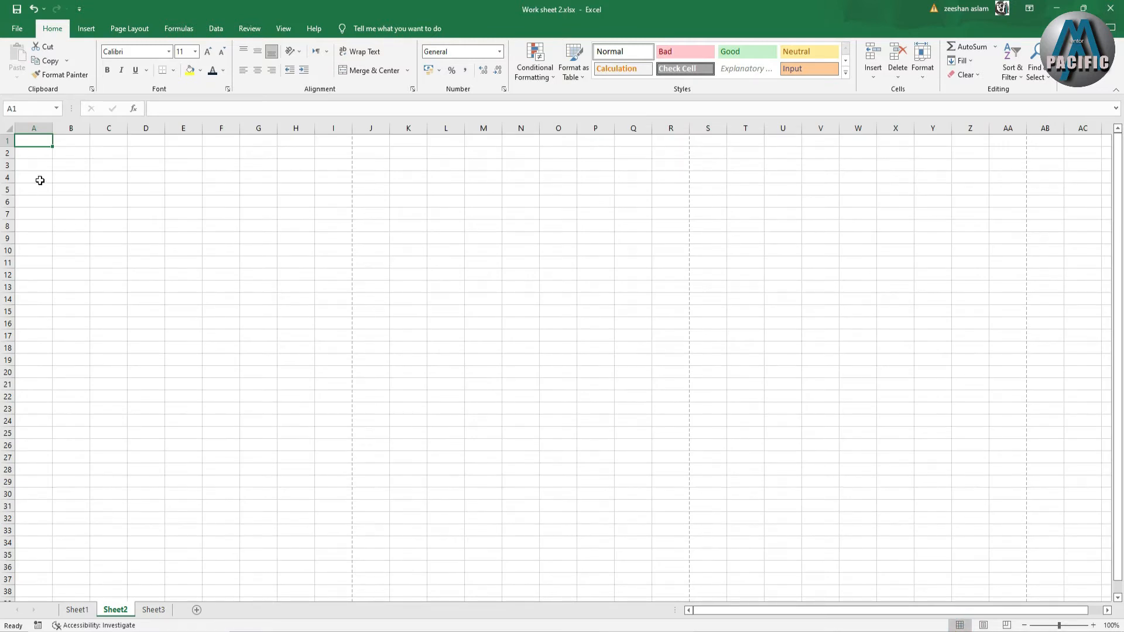
pyautogui.click(72, 188)
pyautogui.click(100, 198)
pyautogui.click(145, 189)
pyautogui.click(173, 189)
pyautogui.click(223, 189)
pyautogui.click(256, 188)
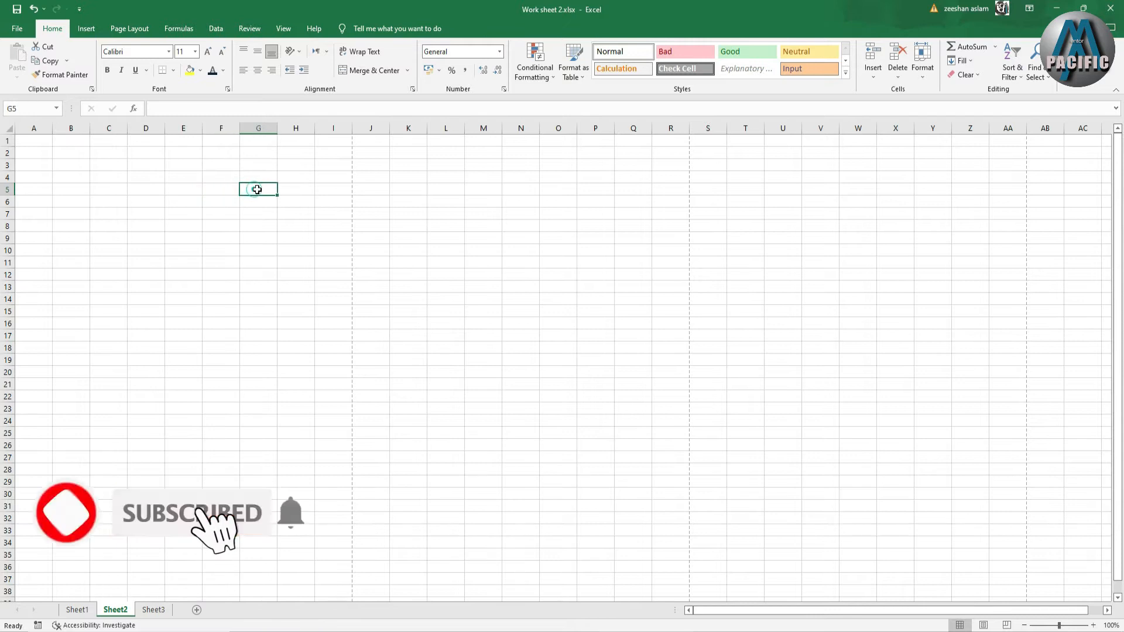
pyautogui.click(287, 188)
# Step: Resize the Sheet2 columns: narrow columns A, E and G, and widen columns C, F and H
pyautogui.moveTo(52, 130); pyautogui.dragTo(42, 134)
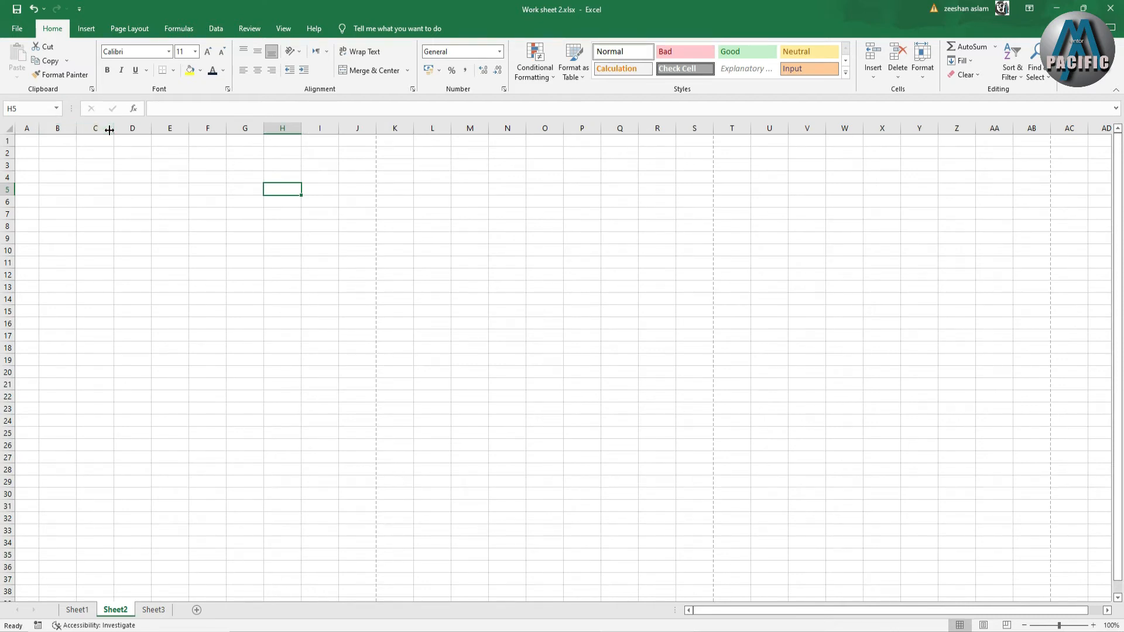
pyautogui.moveTo(114, 129); pyautogui.dragTo(199, 128)
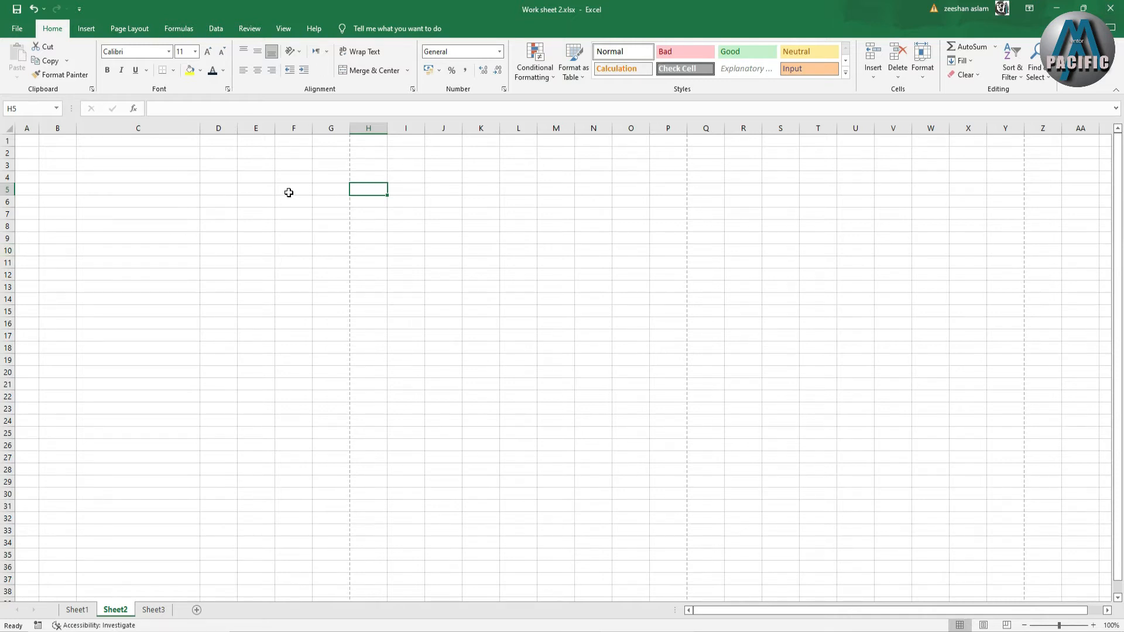
pyautogui.moveTo(312, 128); pyautogui.dragTo(293, 131)
pyautogui.click(342, 235)
pyautogui.moveTo(368, 128); pyautogui.dragTo(382, 129)
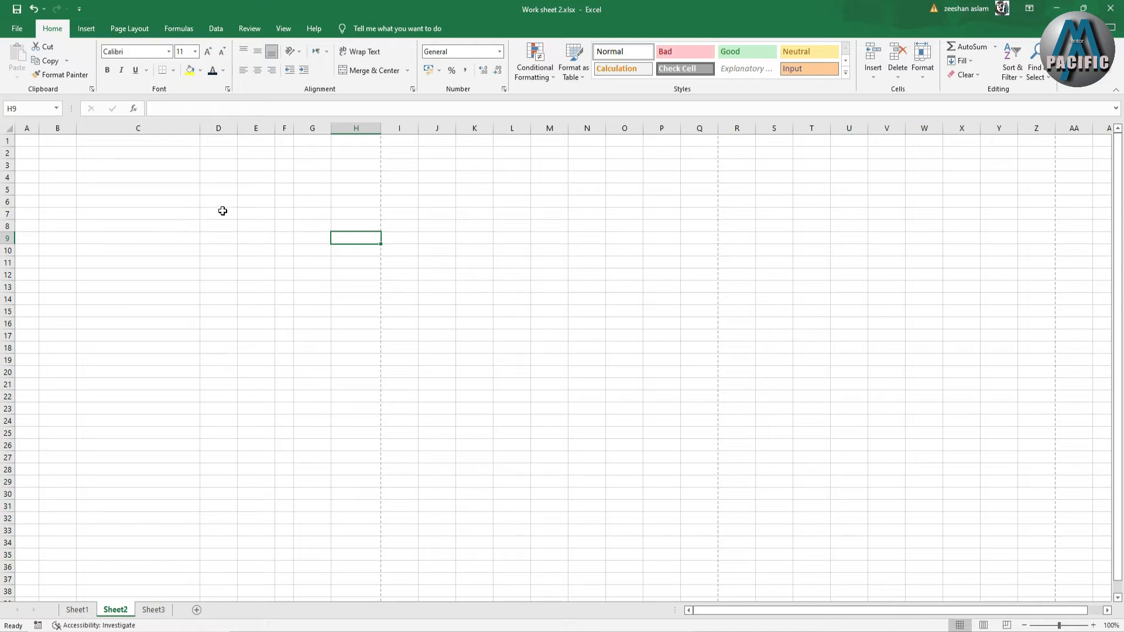
pyautogui.moveTo(273, 127); pyautogui.dragTo(338, 129)
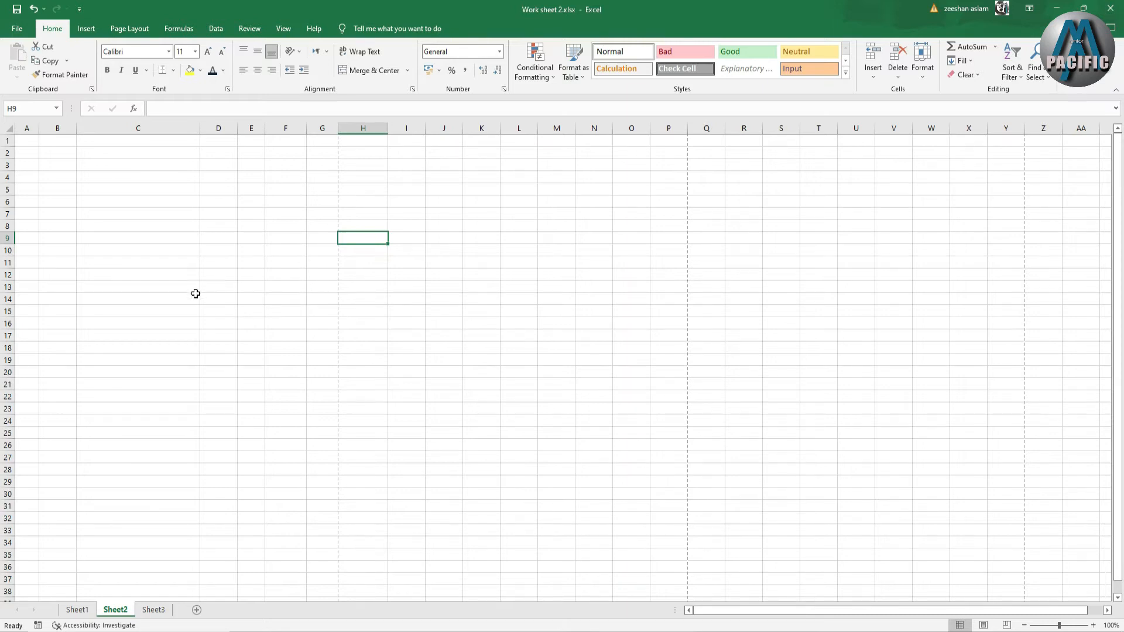
# Step: Merge and center the cell ranges A1:G1, A2:E2 and A3:E3 separately to form the heading rows on Sheet2
pyautogui.moveTo(34, 141); pyautogui.dragTo(309, 142)
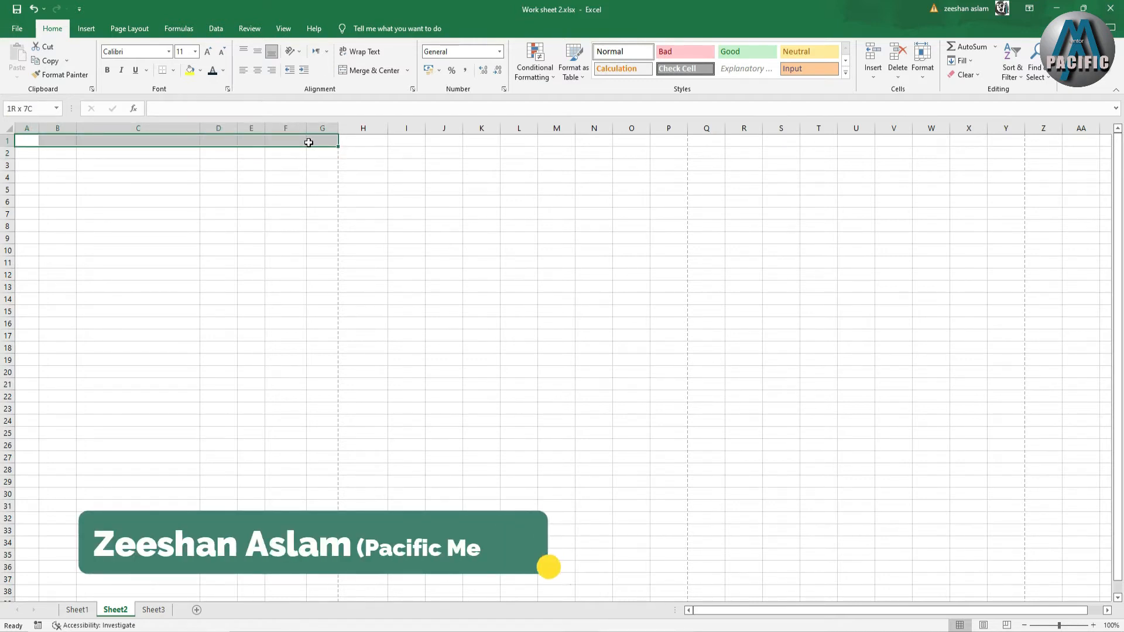
pyautogui.click(358, 71)
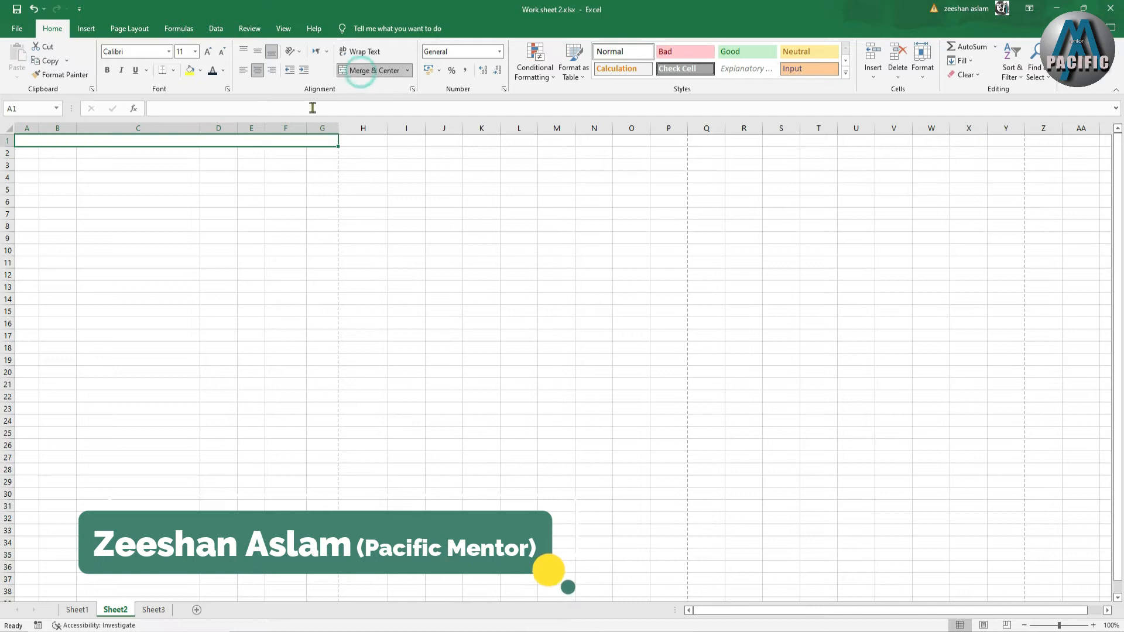
pyautogui.moveTo(25, 155); pyautogui.dragTo(249, 155)
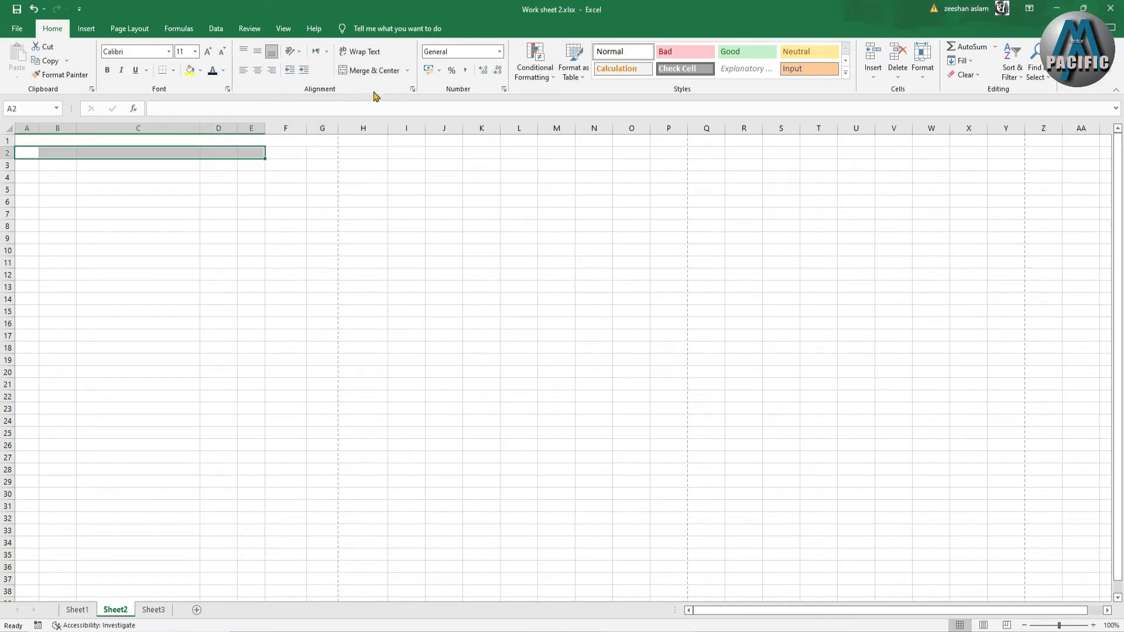
pyautogui.click(407, 70)
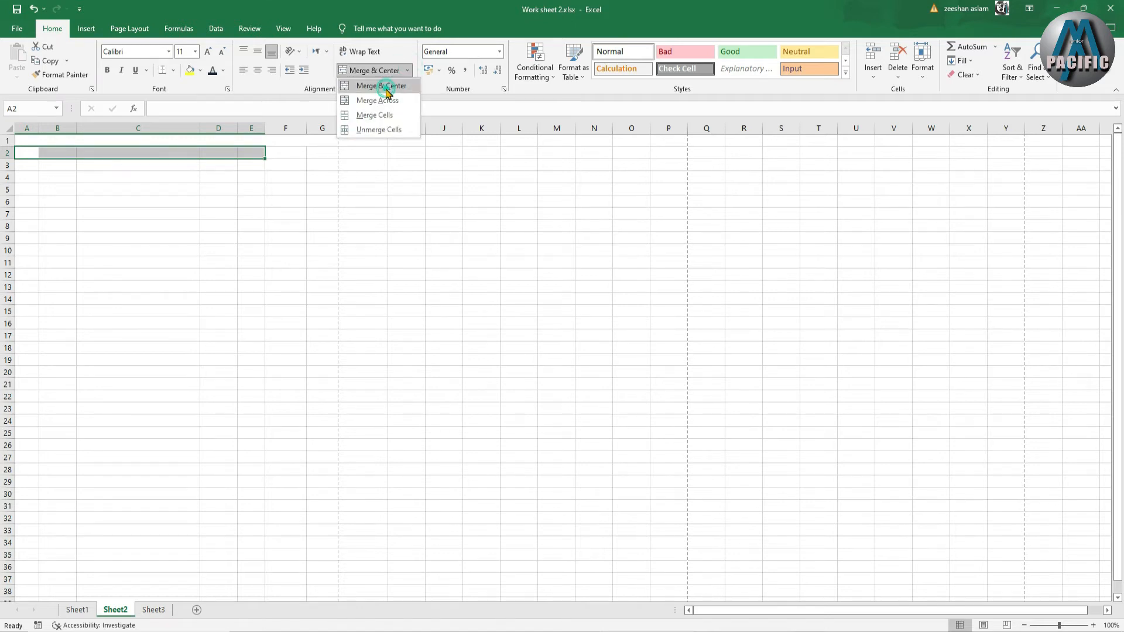
pyautogui.click(392, 88)
pyautogui.moveTo(36, 168); pyautogui.dragTo(253, 163)
pyautogui.click(387, 73)
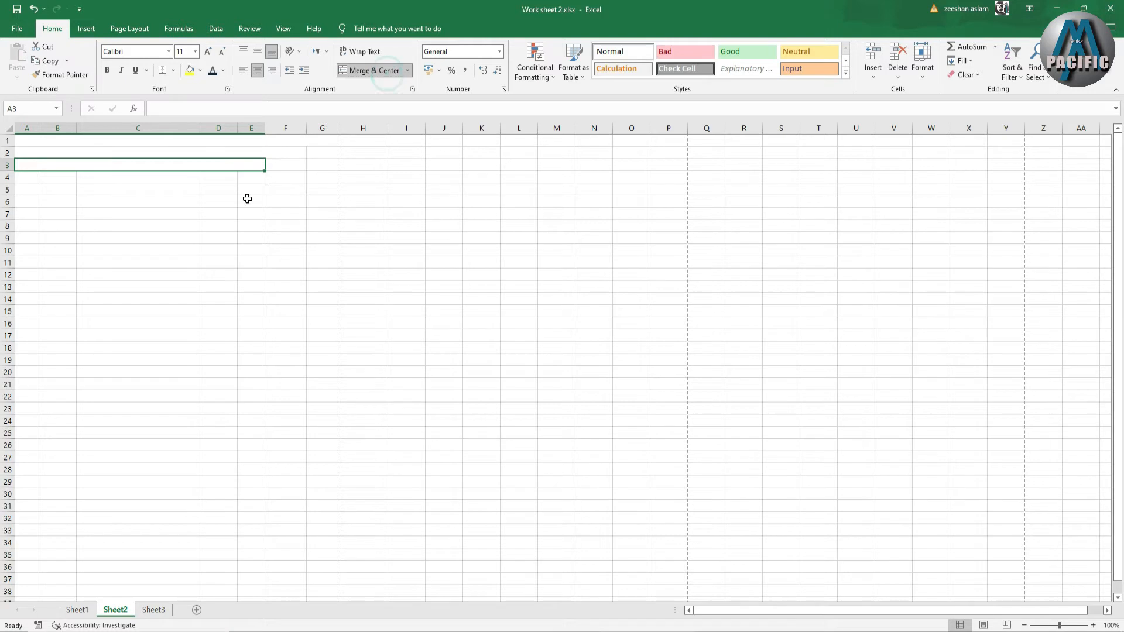
pyautogui.click(222, 202)
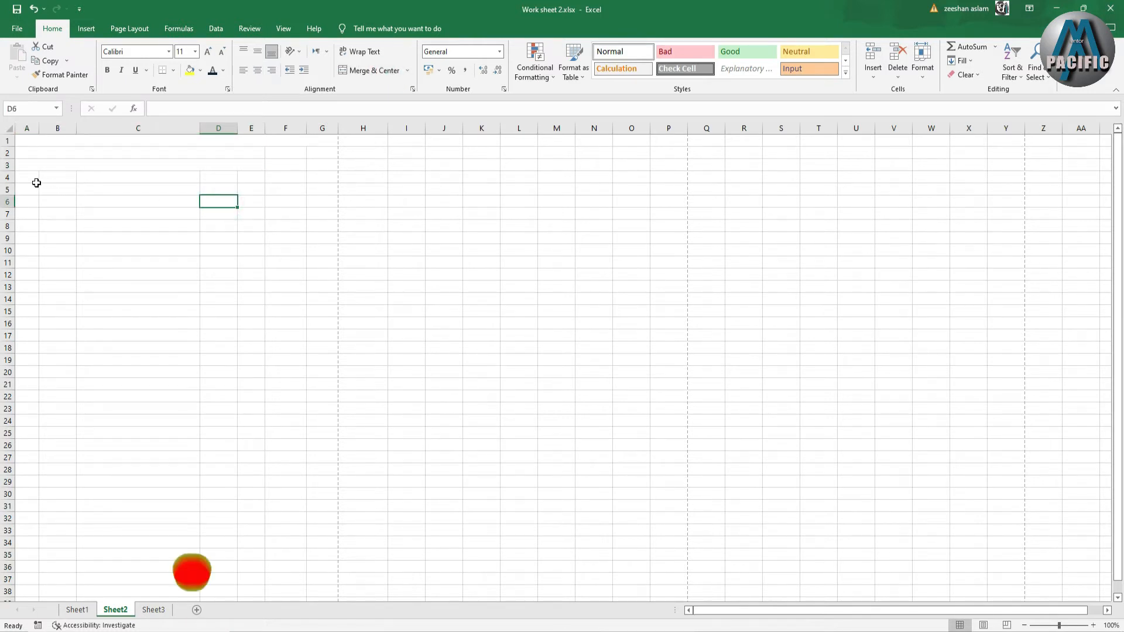
# Step: Compare with the invoice heading on Sheet1, and merge and center cells A4:E4 on Sheet2
pyautogui.moveTo(26, 177); pyautogui.dragTo(213, 175)
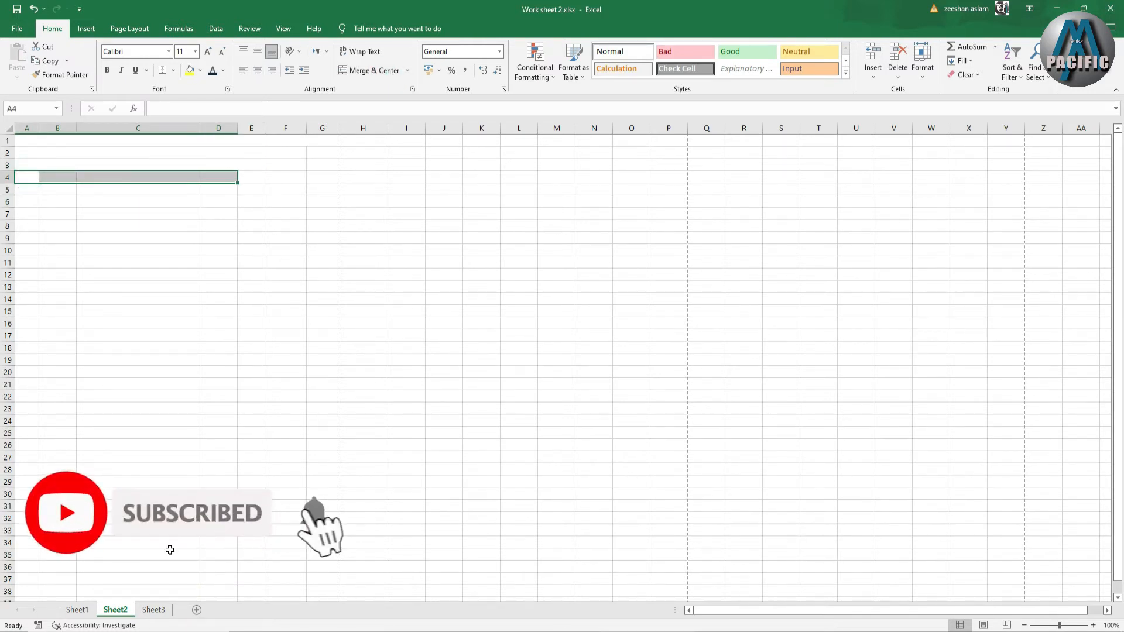
pyautogui.click(76, 610)
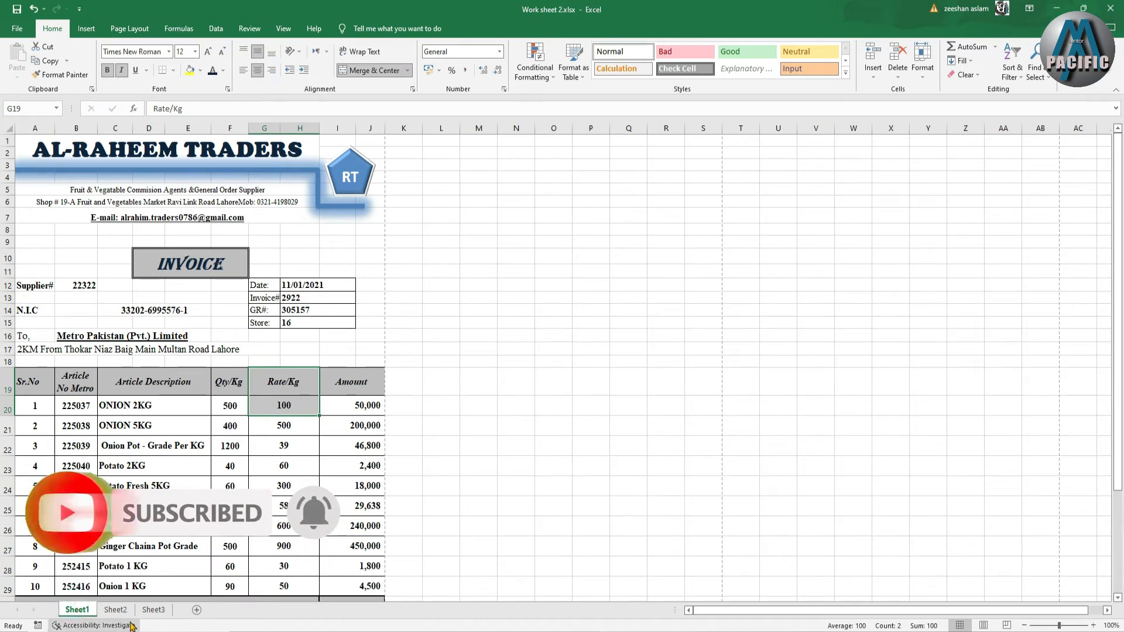
pyautogui.click(115, 610)
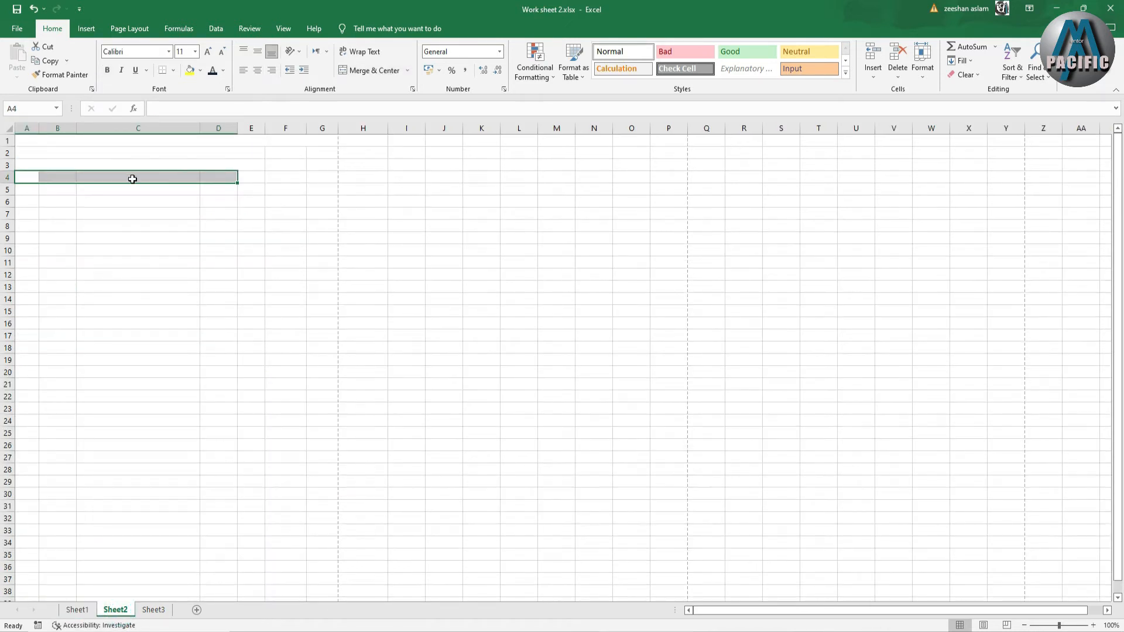
pyautogui.click(90, 218)
pyautogui.moveTo(35, 178); pyautogui.dragTo(259, 179)
pyautogui.click(369, 70)
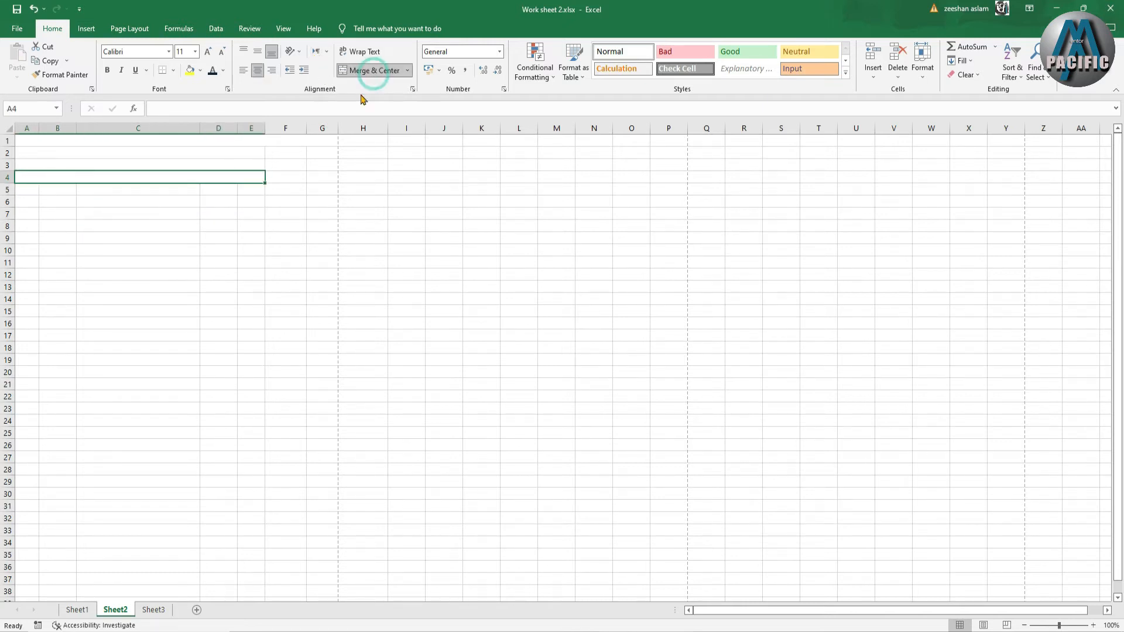
pyautogui.click(286, 217)
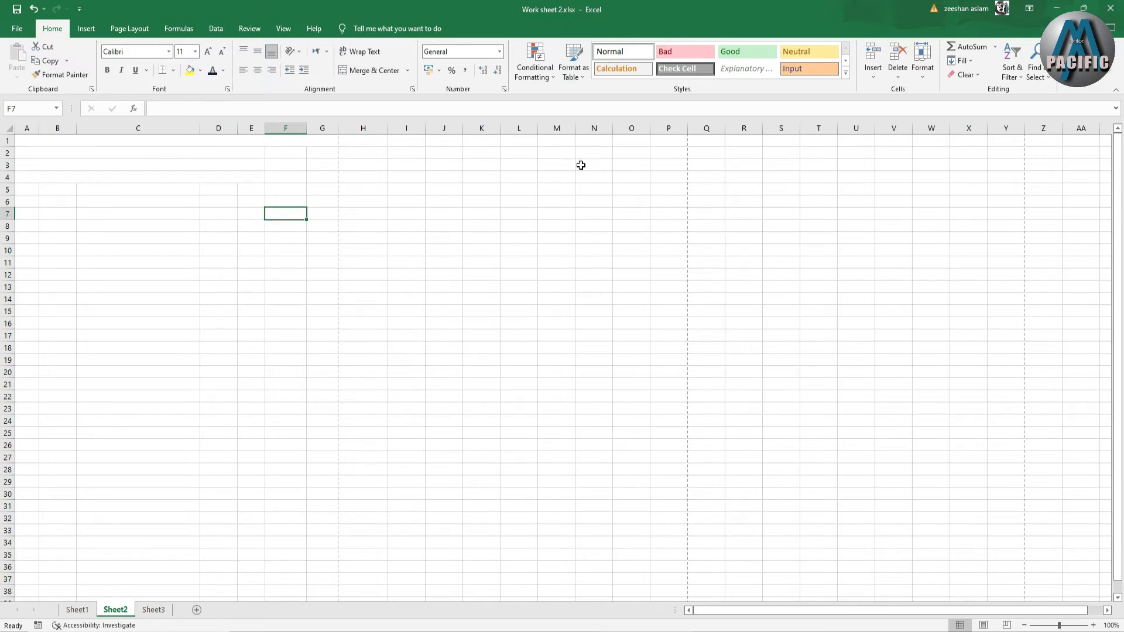
# Step: Draw a pentagon about 1.88 cm high and 2.12 cm wide over columns F and G beside the merged heading rows
pyautogui.click(86, 30)
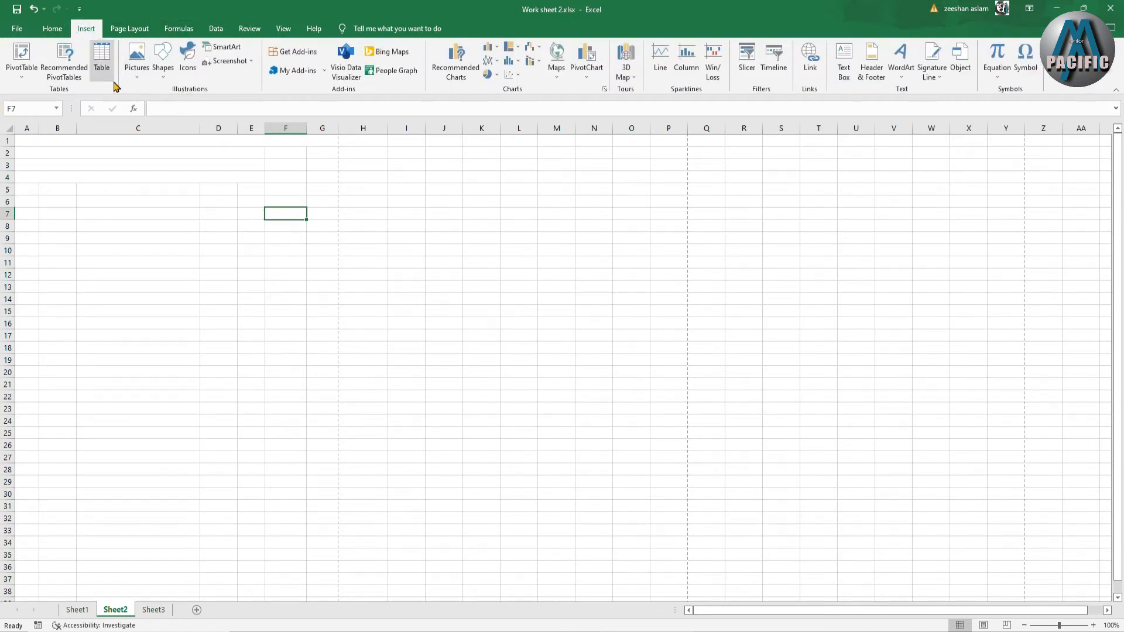
pyautogui.click(163, 61)
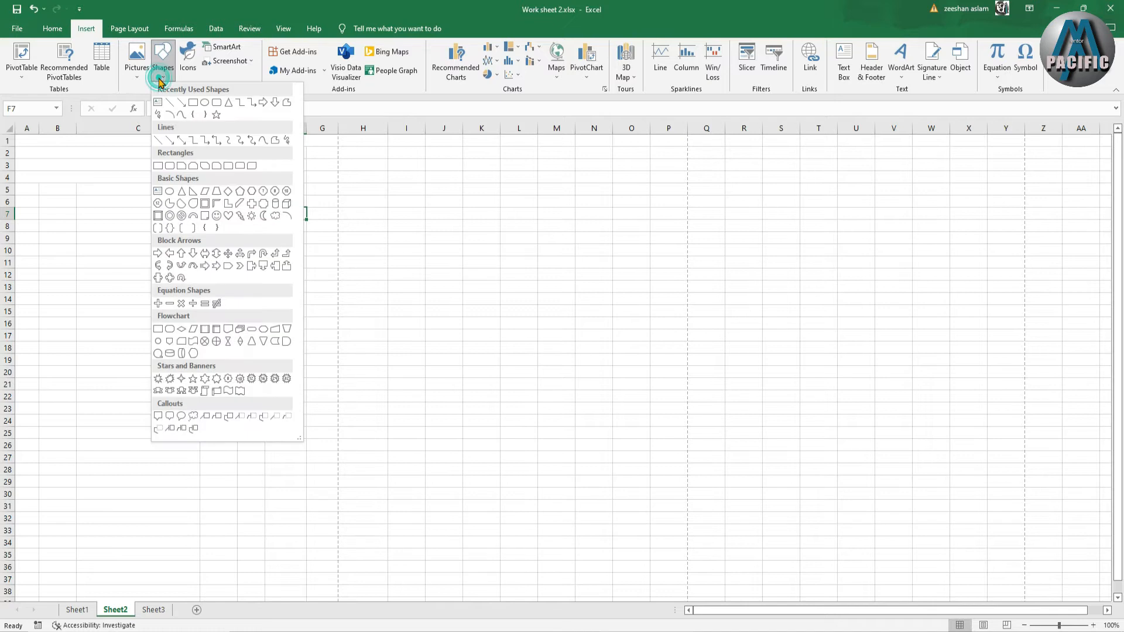
pyautogui.click(240, 192)
pyautogui.moveTo(279, 147); pyautogui.dragTo(326, 190)
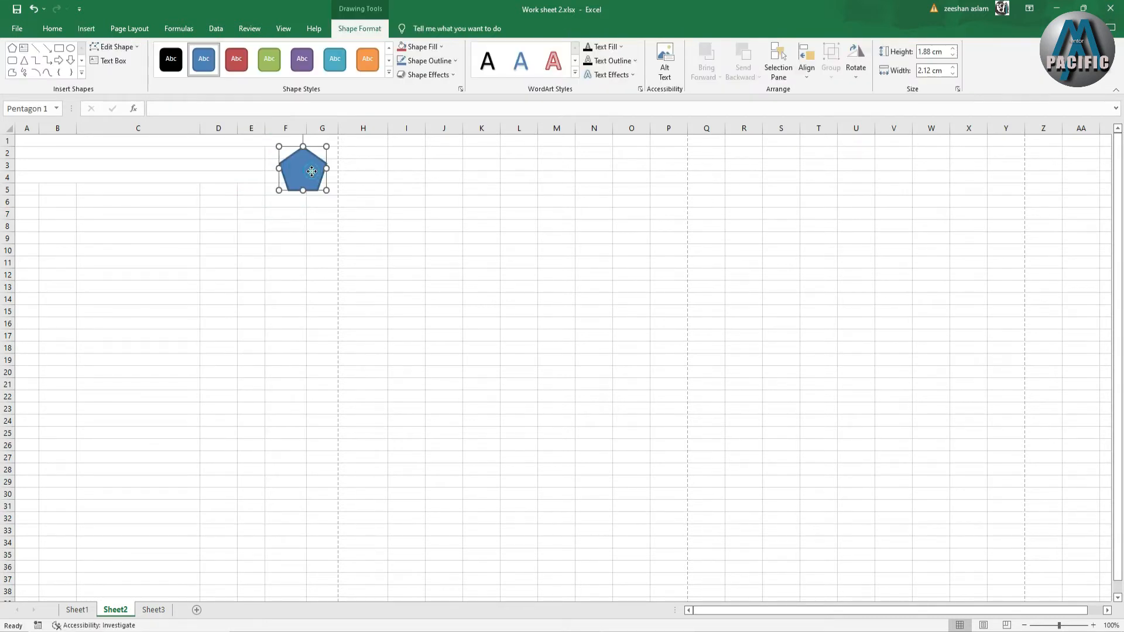
# Step: Apply the first preset shape effect to the pentagon
pyautogui.click(456, 77)
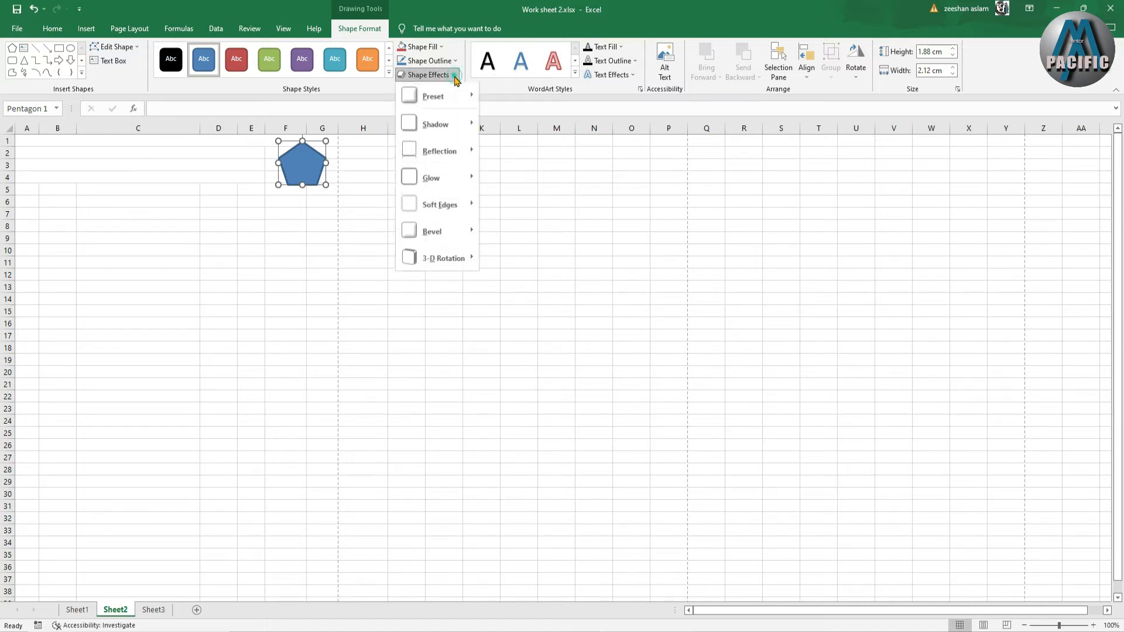
pyautogui.moveTo(463, 104)
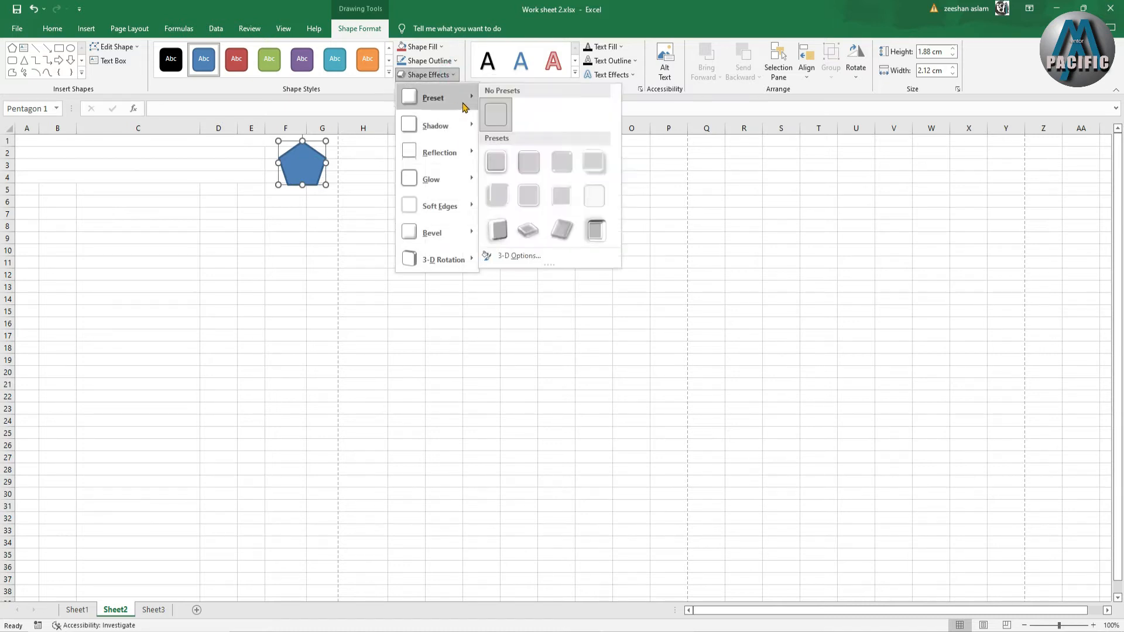
pyautogui.click(500, 167)
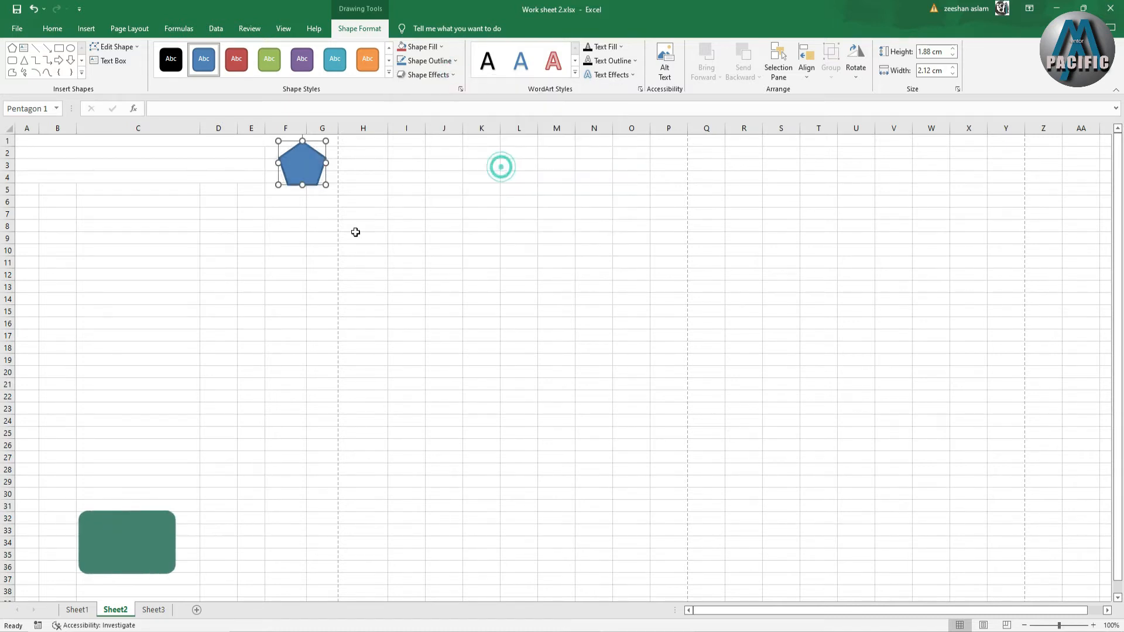
# Step: Add the text RT to the pentagon and apply the last WordArt style in the gallery's third row
pyautogui.rightClick(303, 165)
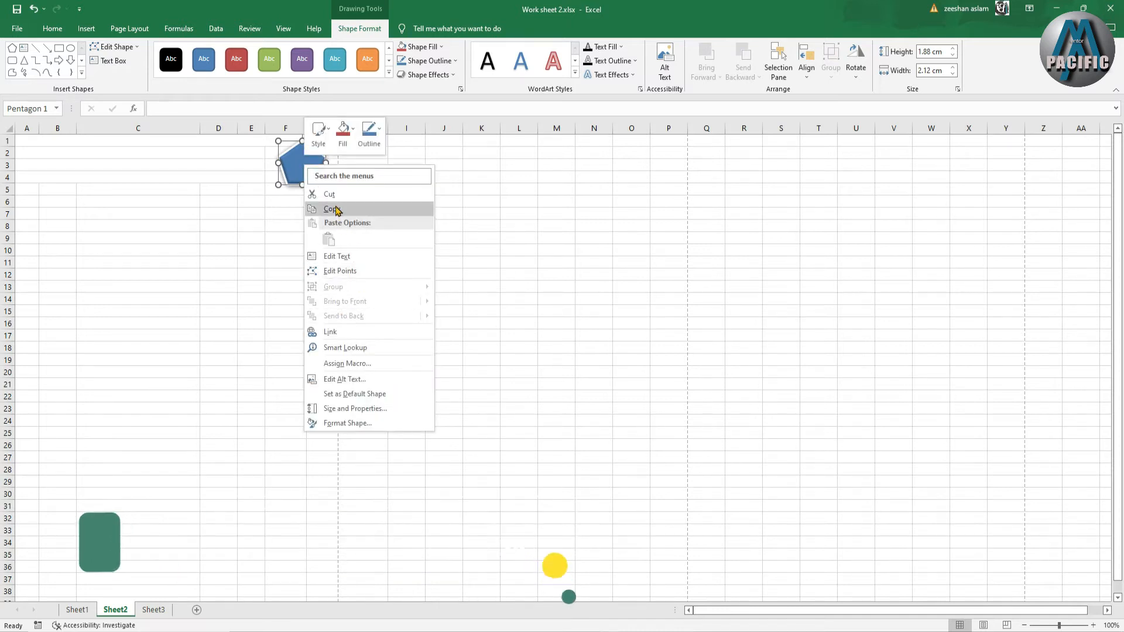
pyautogui.click(343, 257)
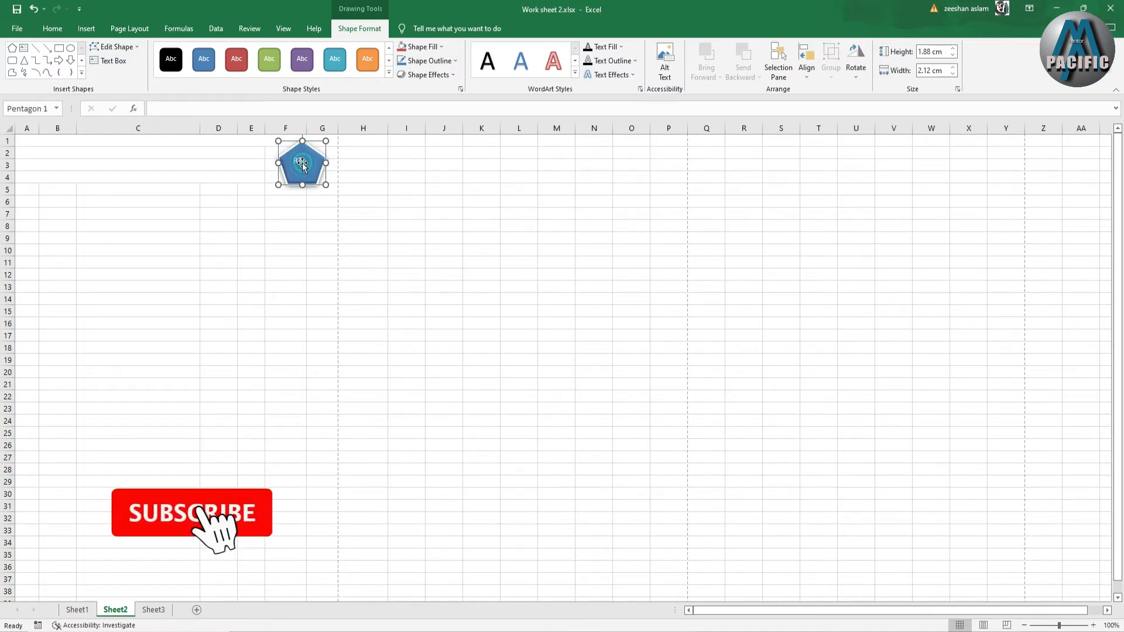
pyautogui.click(575, 72)
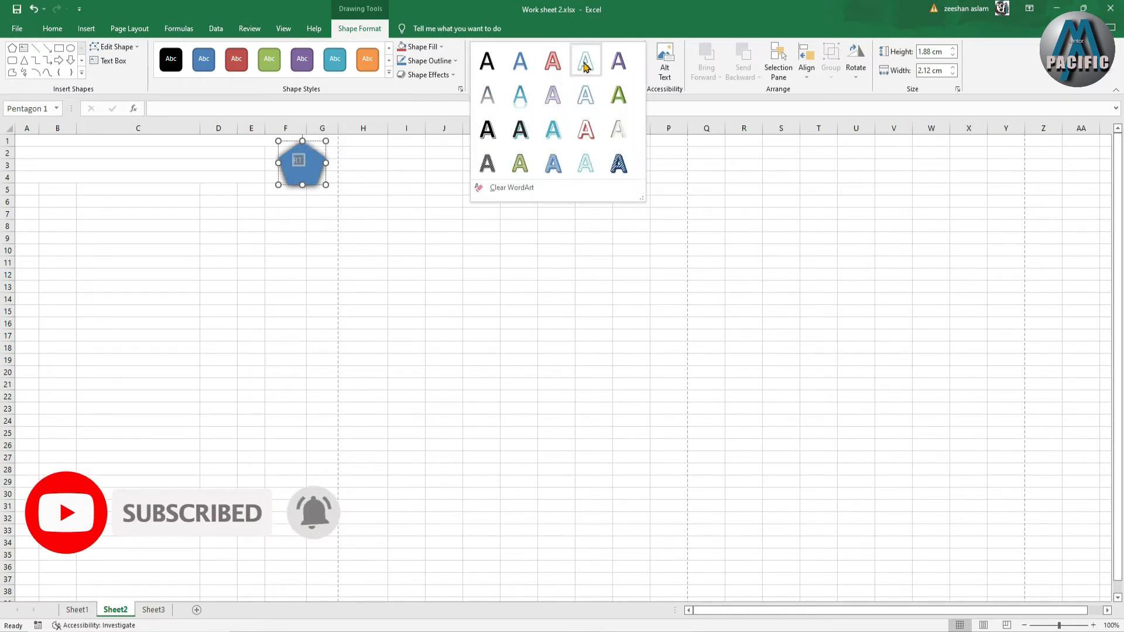
pyautogui.click(616, 137)
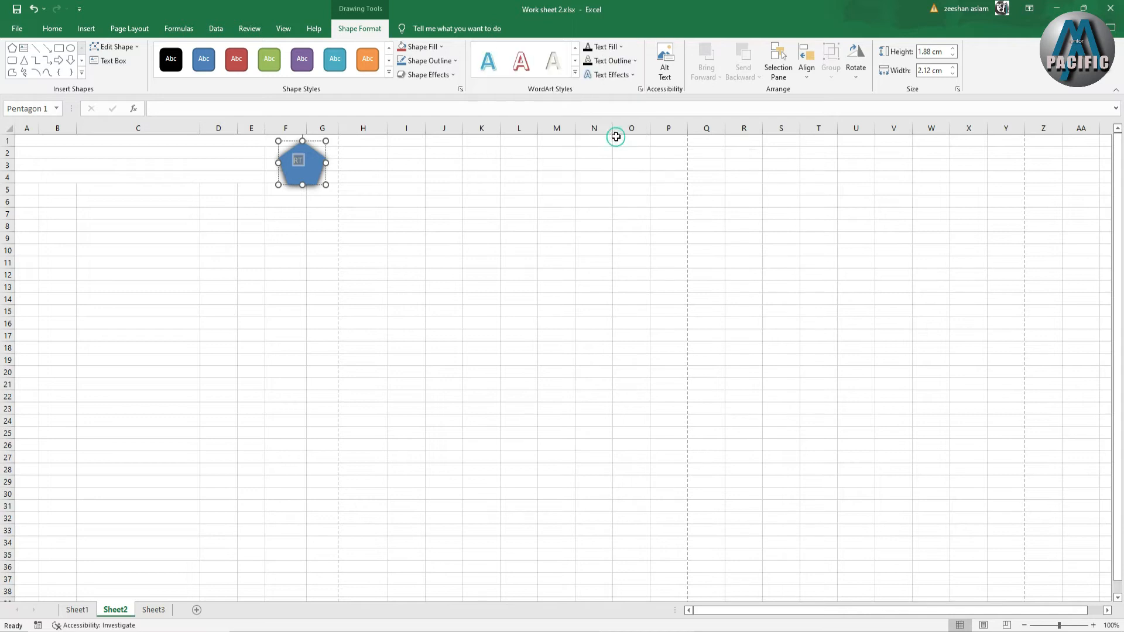
# Step: Change the pentagon's RT text to white and enlarge it to font size 20
pyautogui.click(53, 29)
pyautogui.click(222, 71)
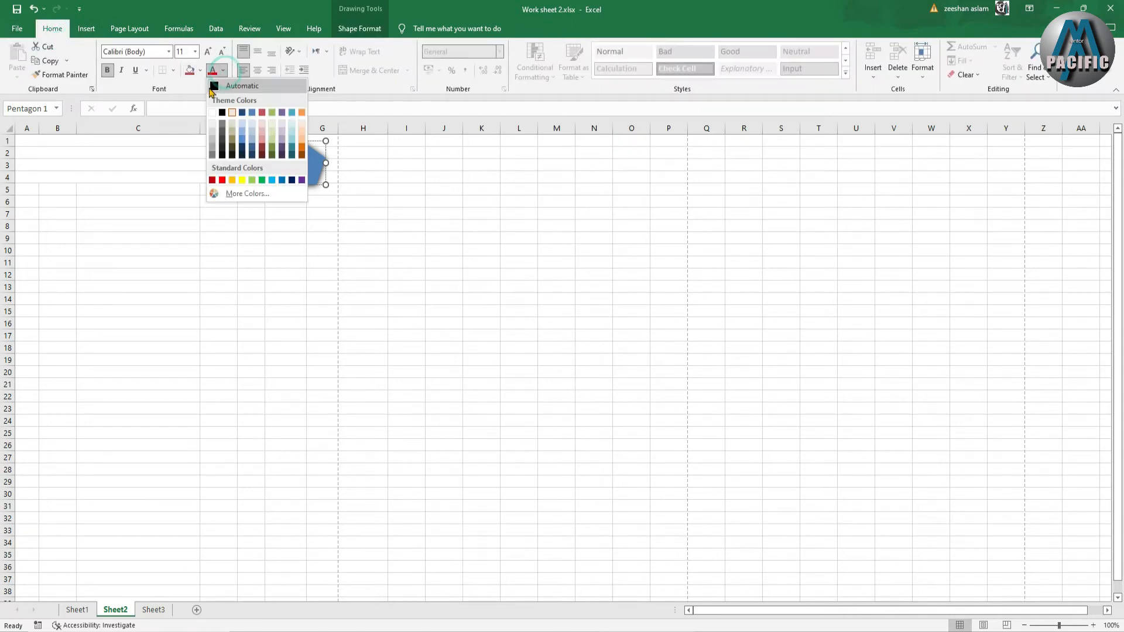
pyautogui.click(212, 112)
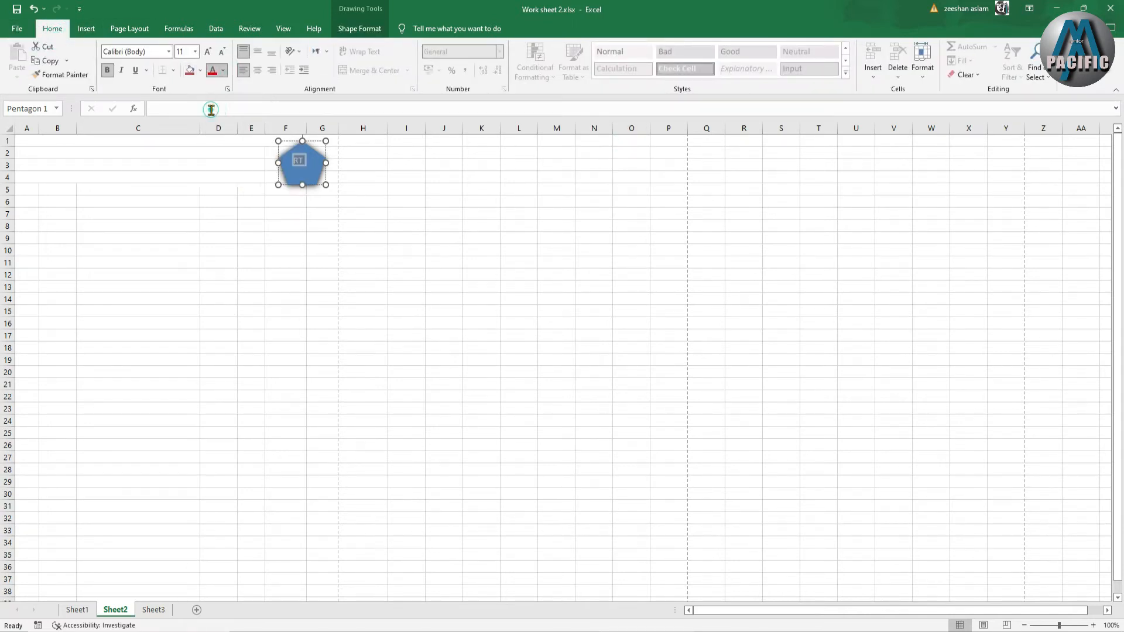
pyautogui.click(207, 54)
pyautogui.click(207, 54)
pyautogui.click(207, 53)
pyautogui.click(207, 54)
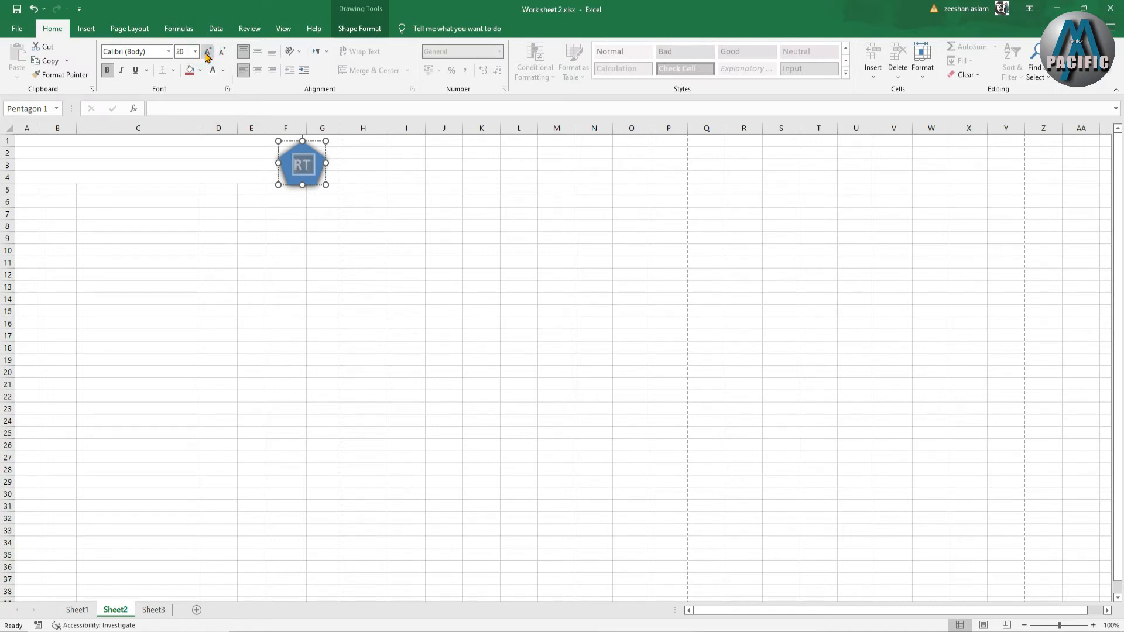
pyautogui.click(260, 248)
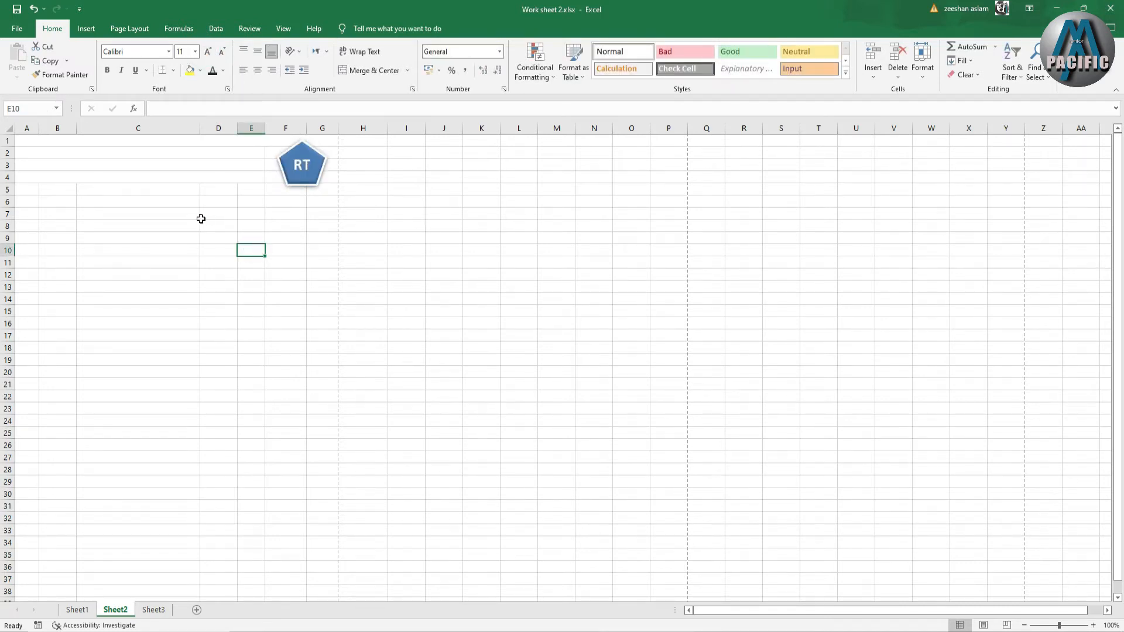
# Step: Draw an elbow connector about 1.91 cm high and 13.84 cm wide from A4 to G1, with its bend between columns E and F
pyautogui.click(86, 28)
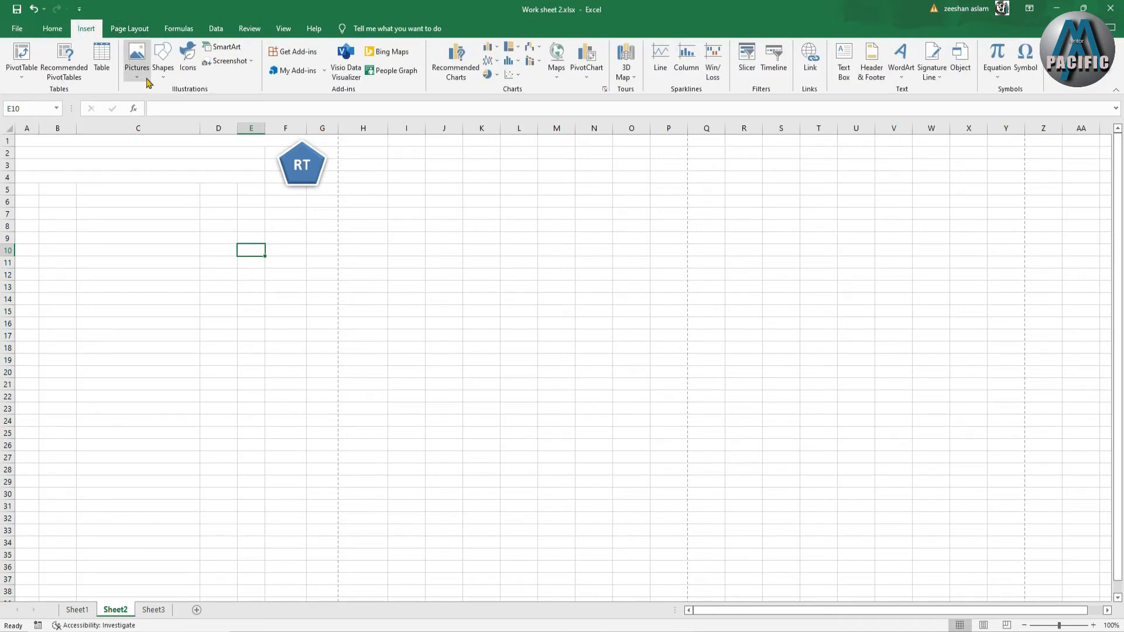
pyautogui.click(163, 58)
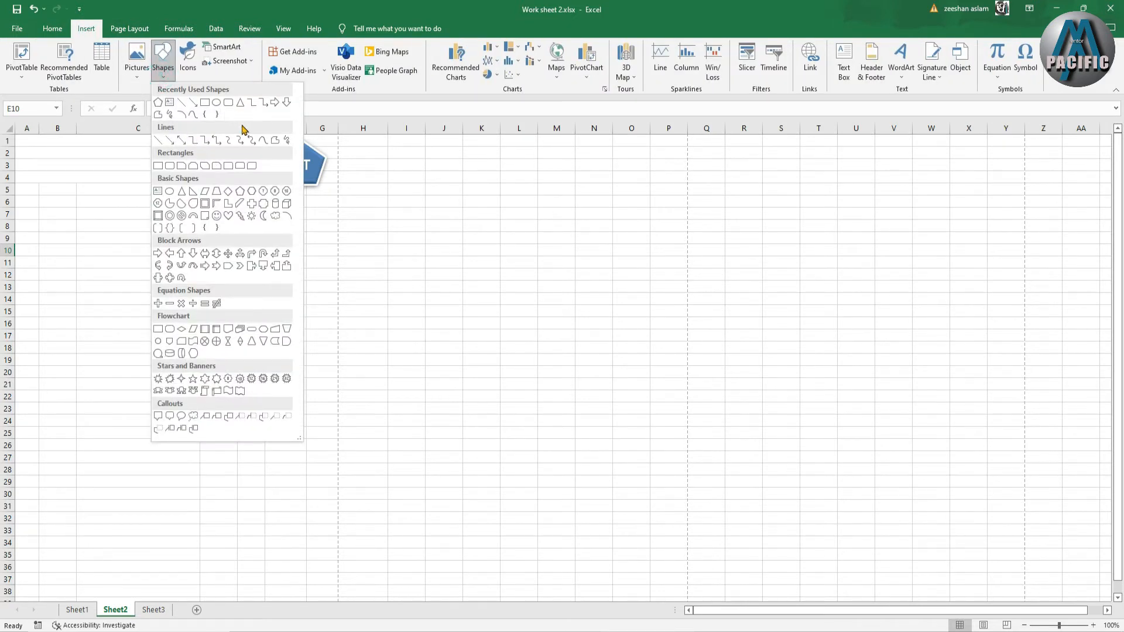
pyautogui.click(196, 143)
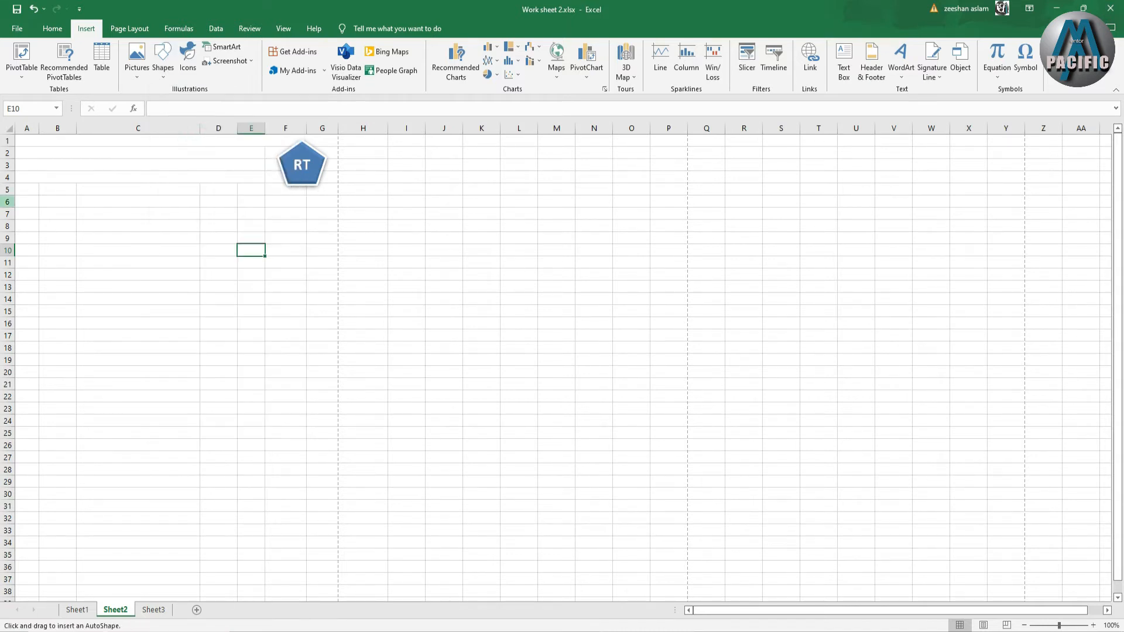
pyautogui.moveTo(18, 183); pyautogui.dragTo(325, 140)
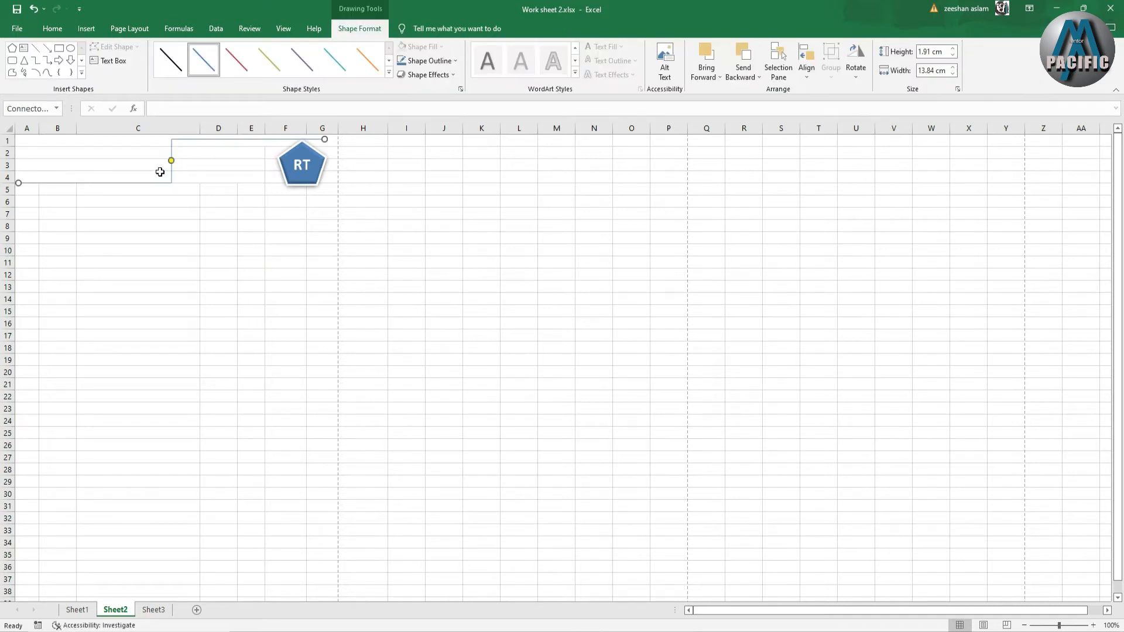
pyautogui.moveTo(170, 161); pyautogui.dragTo(265, 163)
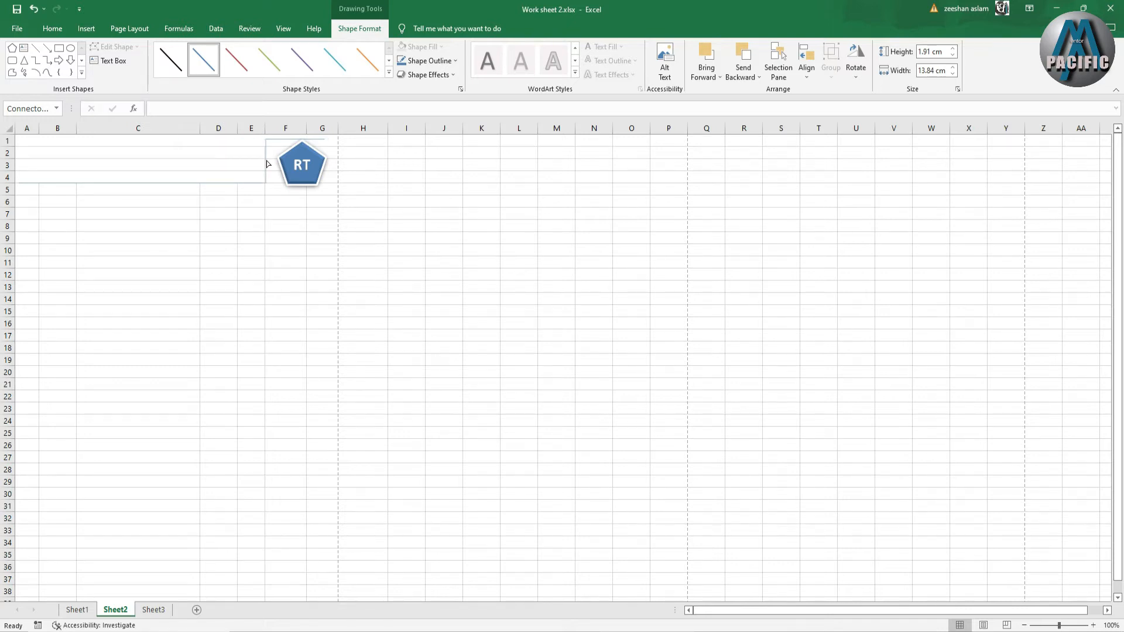
pyautogui.click(213, 139)
pyautogui.moveTo(10, 147); pyautogui.dragTo(15, 166)
pyautogui.moveTo(281, 195); pyautogui.dragTo(372, 202)
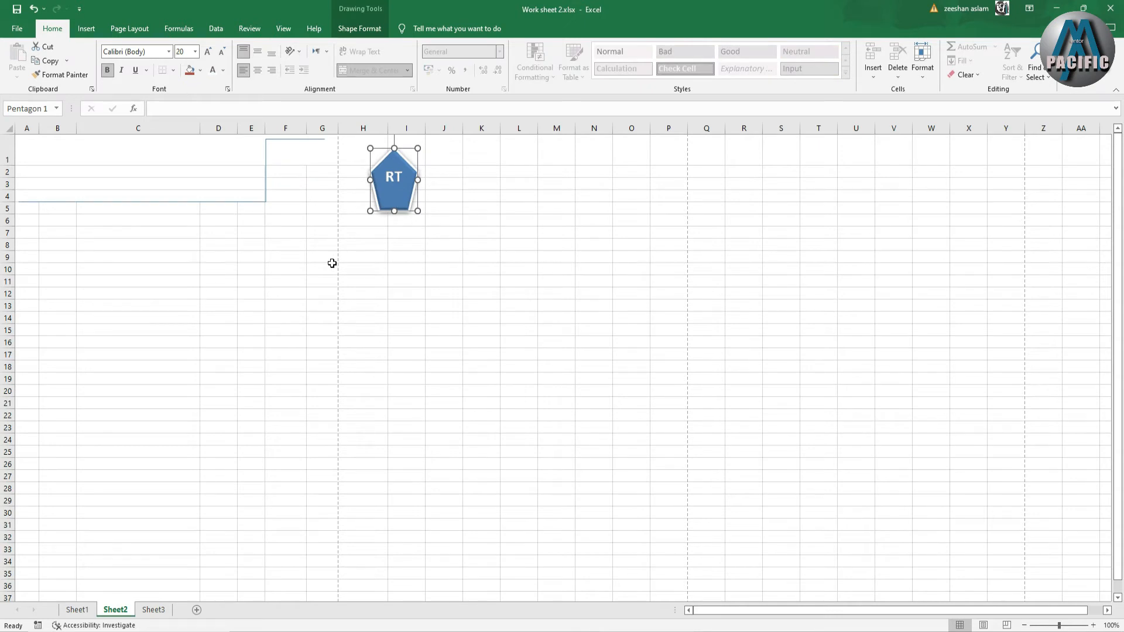
pyautogui.hotkey('ctrl', 'z')
pyautogui.hotkey('ctrl', 'z')
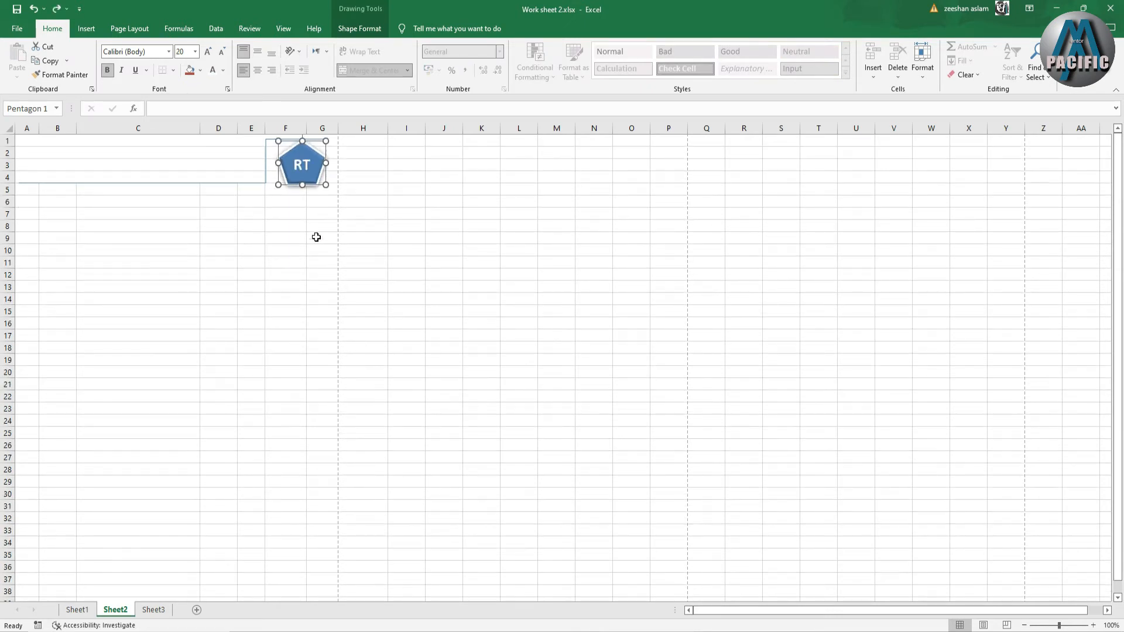
# Step: Move the RT pentagon out of the heading area over column I, and increase the height of row 1
pyautogui.moveTo(311, 163); pyautogui.dragTo(419, 211)
pyautogui.click(435, 287)
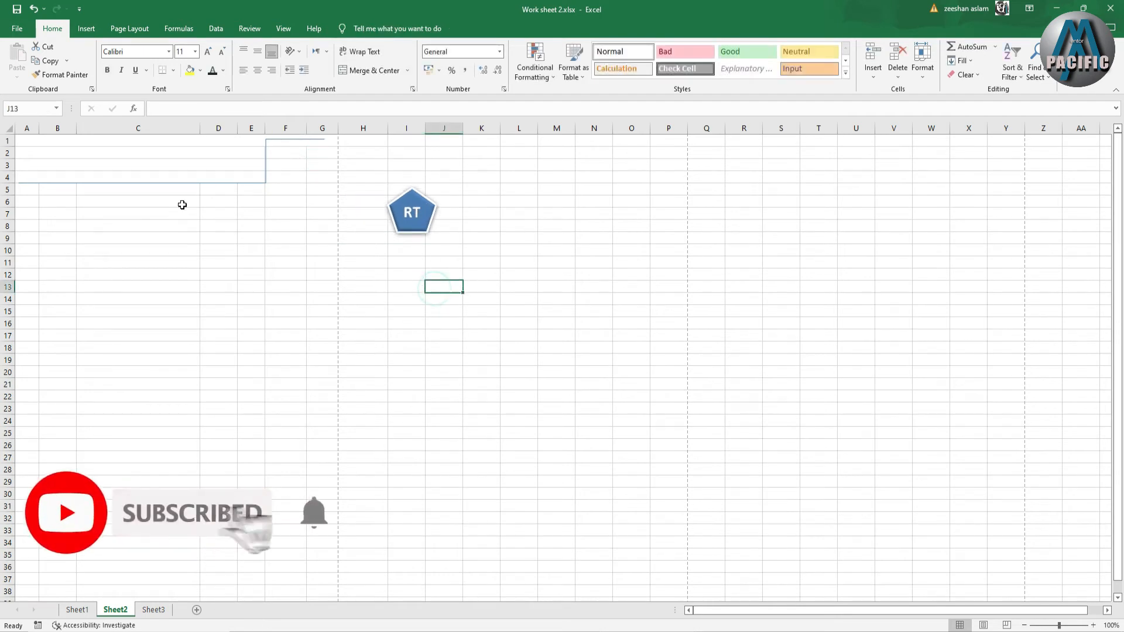
pyautogui.moveTo(12, 147); pyautogui.dragTo(15, 166)
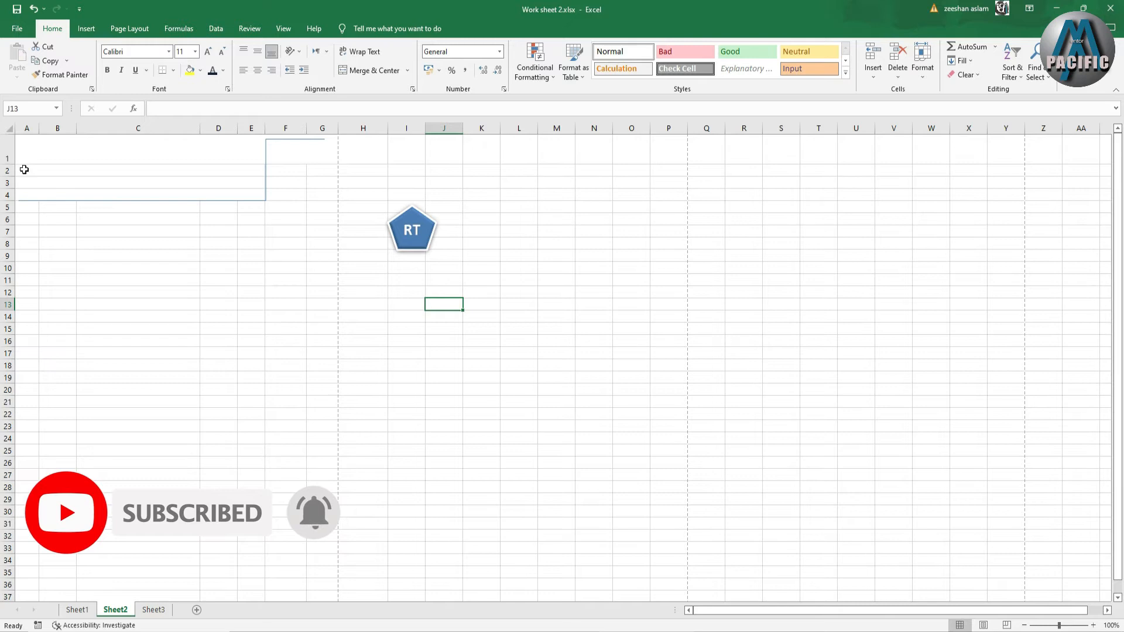
pyautogui.click(111, 146)
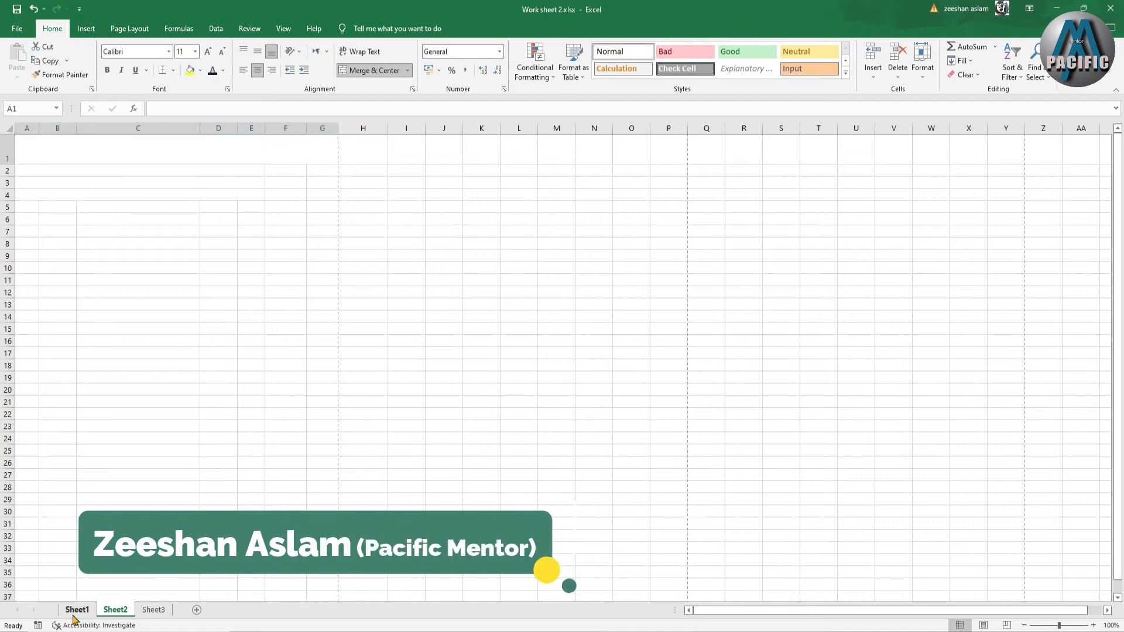
pyautogui.click(74, 614)
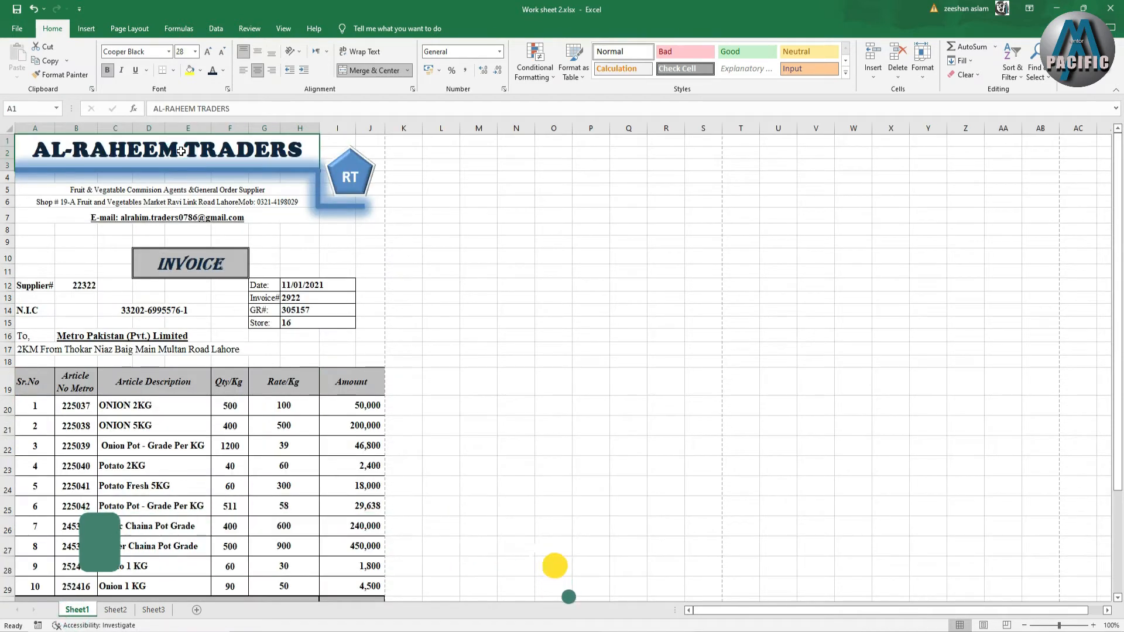
pyautogui.hotkey('ctrl', 'c')
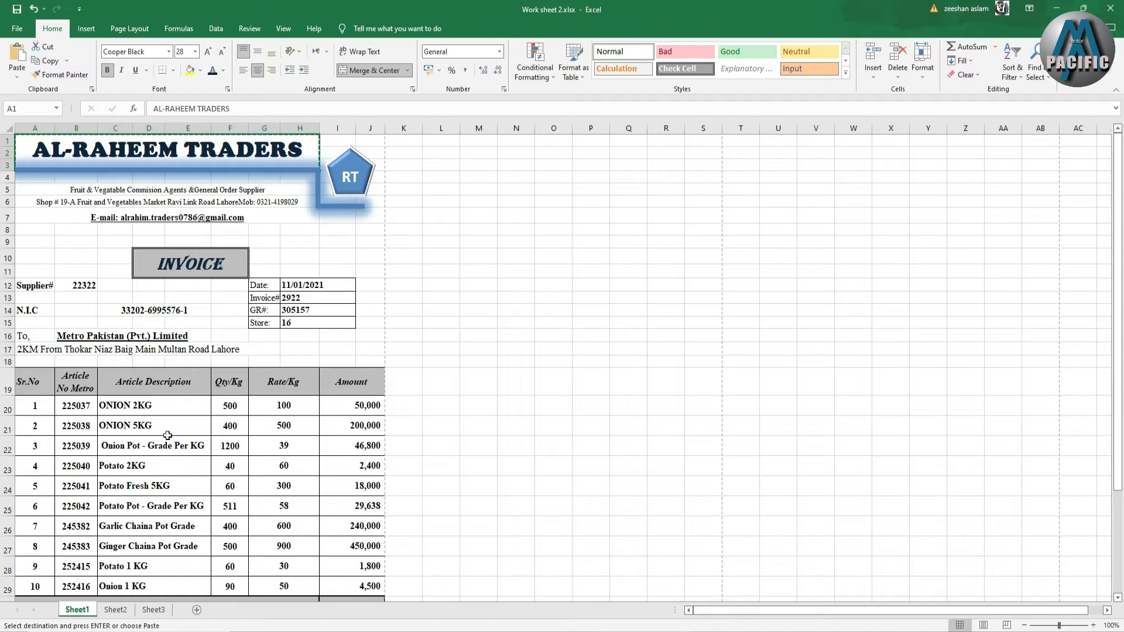
pyautogui.click(115, 609)
# Step: Unmerge the heading cell A1:G1 on Sheet2, and merge and center only A1:E1
pyautogui.click(225, 144)
pyautogui.click(378, 70)
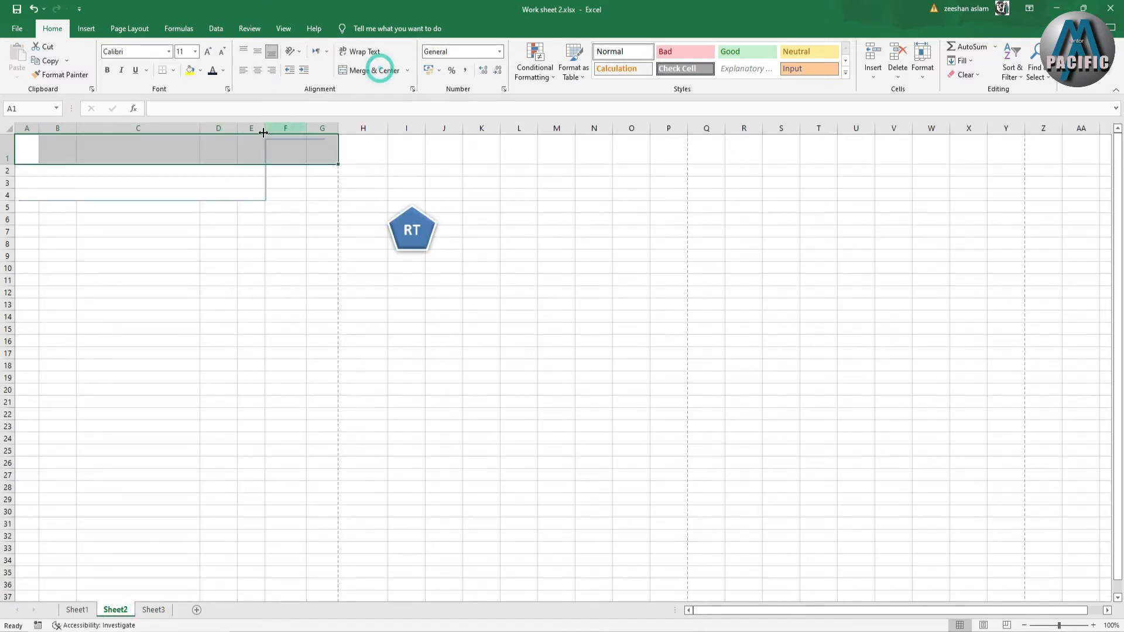
pyautogui.moveTo(252, 152); pyautogui.dragTo(30, 162)
pyautogui.click(370, 70)
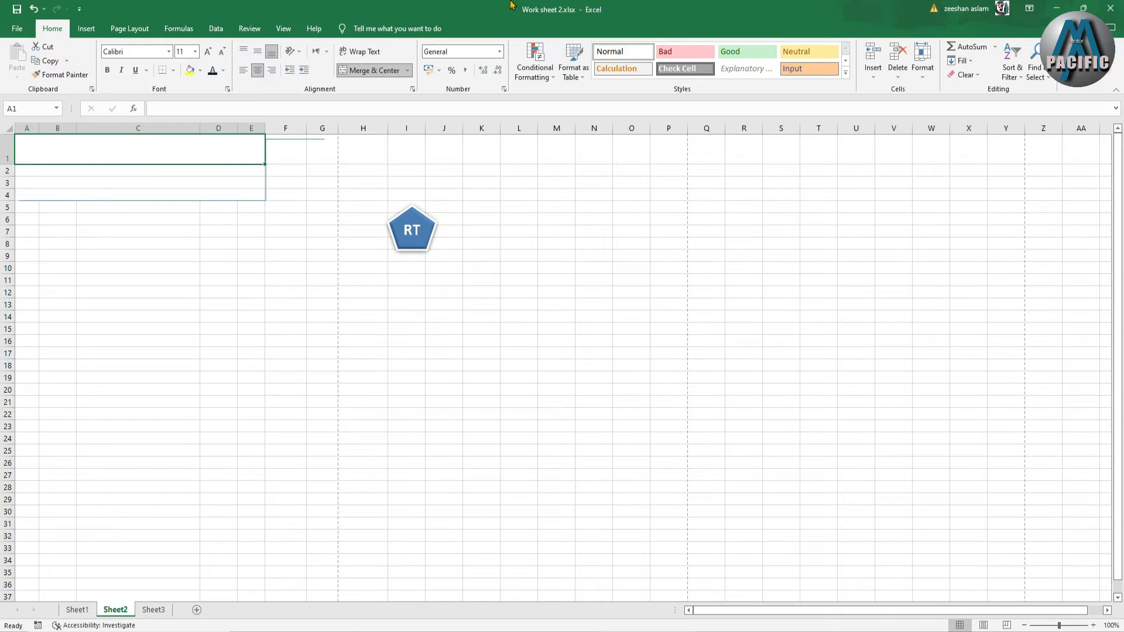
# Step: Copy the AL-RAHEEM TRADERS title from Sheet1 and paste it into cell A1 of Sheet2
pyautogui.click(77, 609)
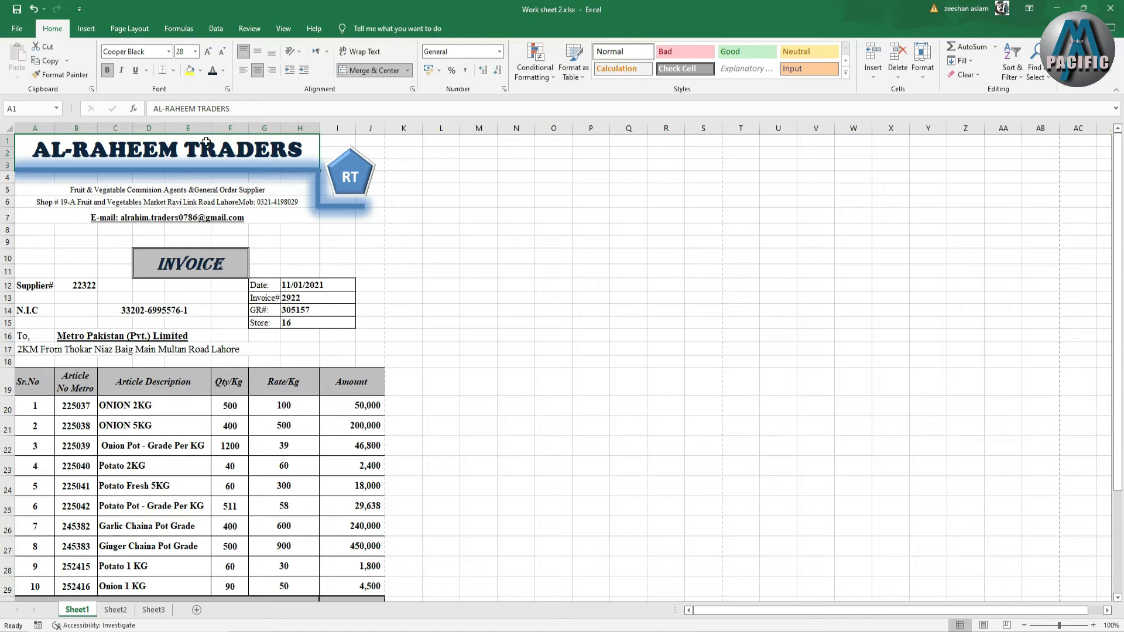
pyautogui.hotkey('ctrl', 'c')
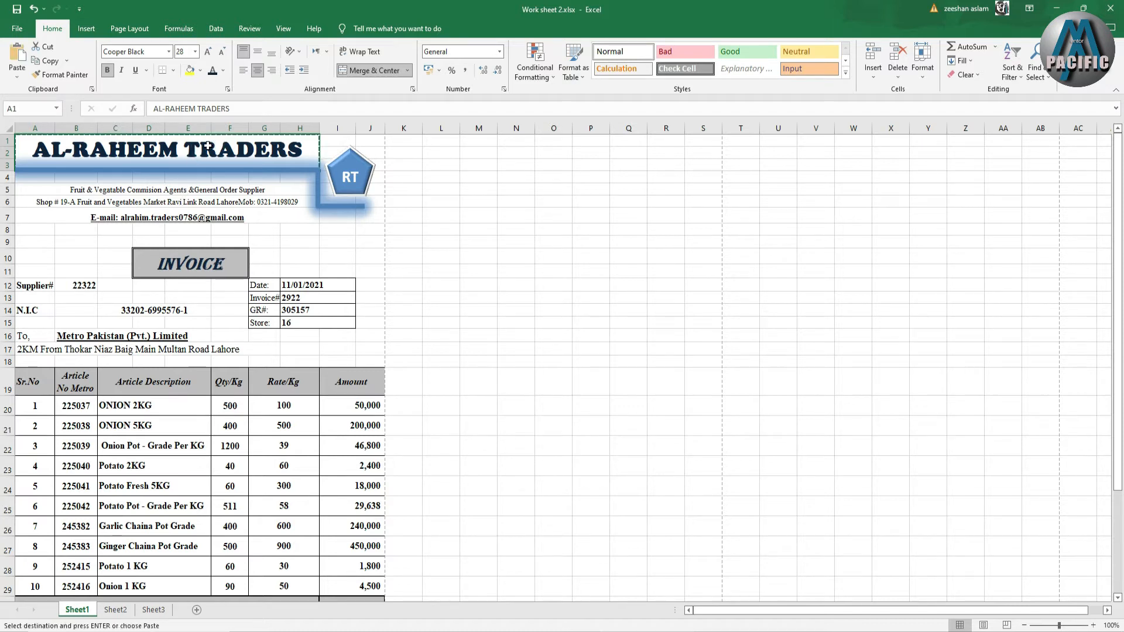
pyautogui.click(116, 610)
pyautogui.click(174, 146)
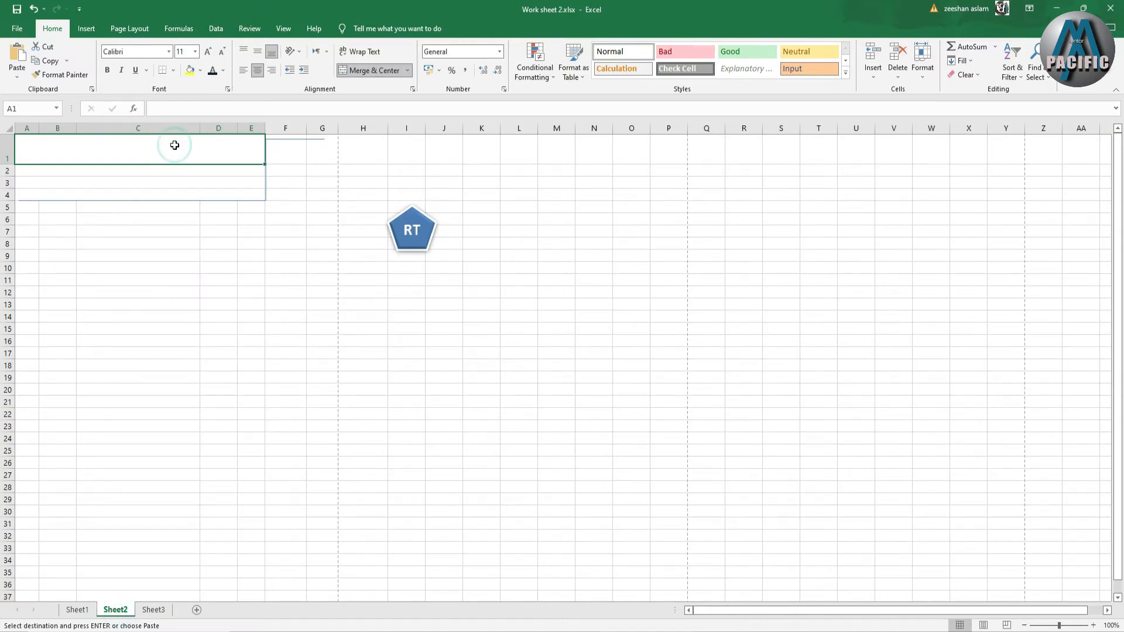
pyautogui.hotkey('ctrl', 'v')
pyautogui.click(211, 267)
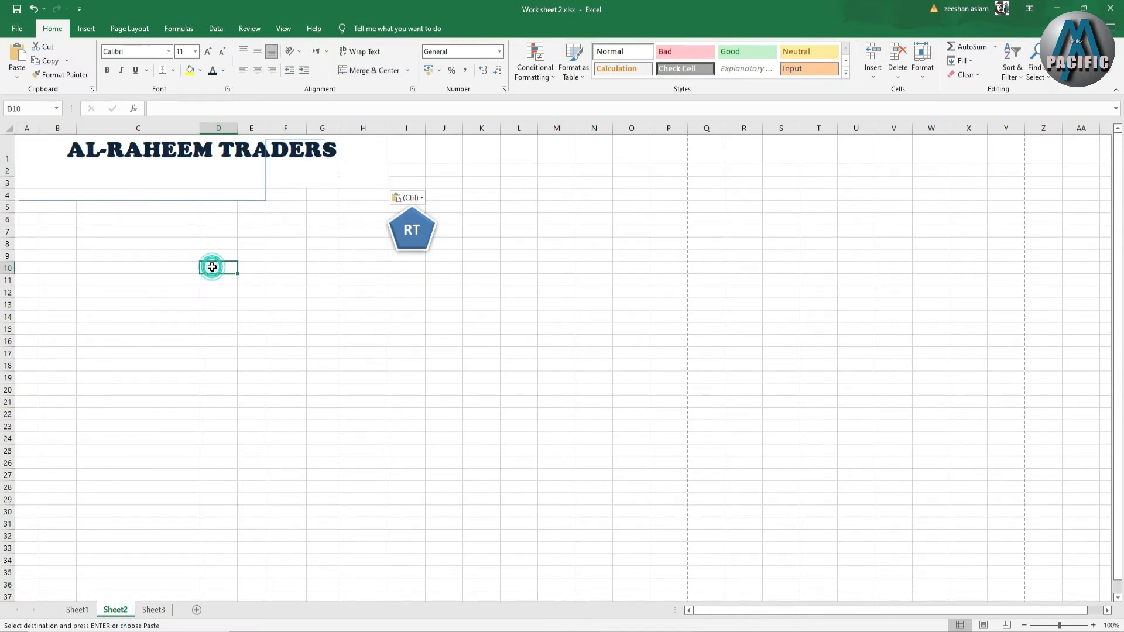
# Step: Unmerge the pasted AL-RAHEEM TRADERS title cell that spans A1:H3
pyautogui.click(219, 150)
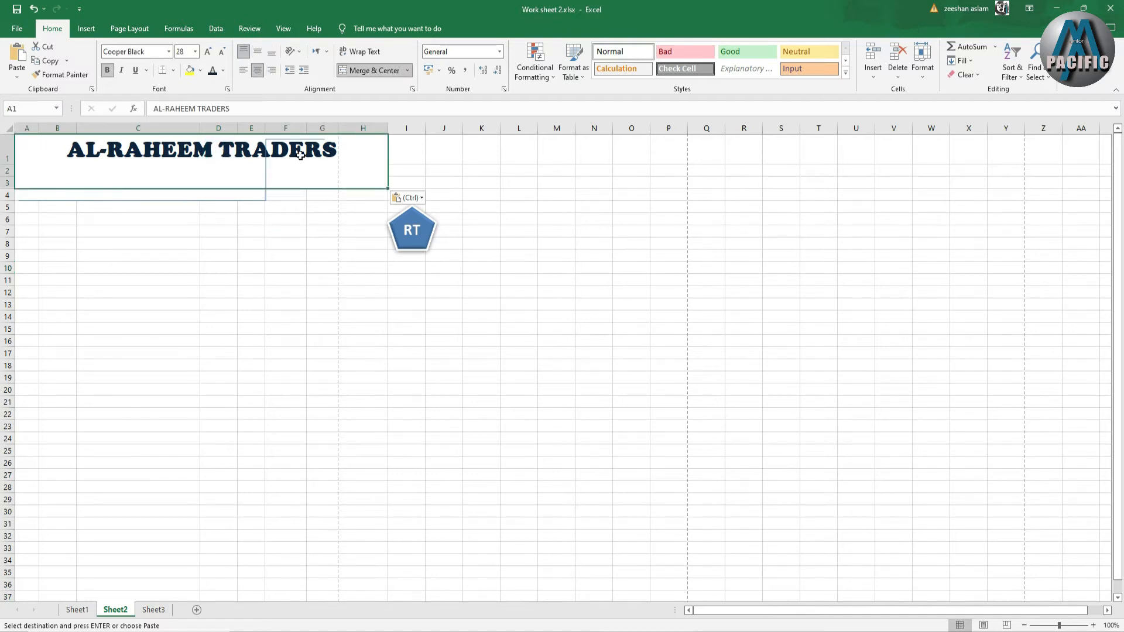
pyautogui.click(374, 70)
pyautogui.click(270, 231)
pyautogui.click(271, 148)
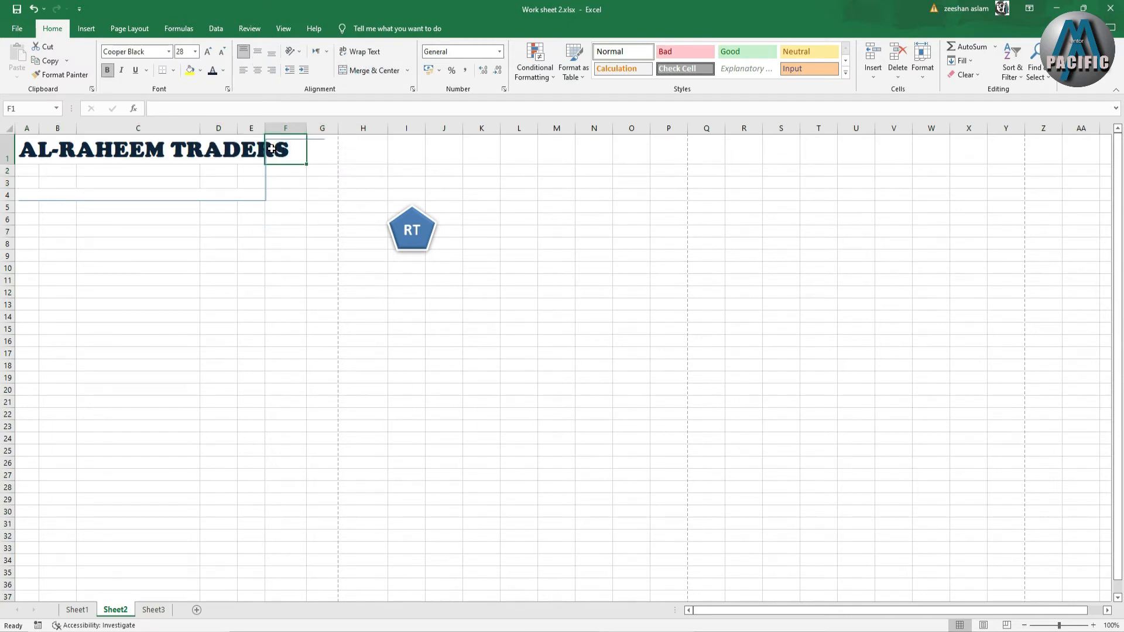
pyautogui.click(277, 208)
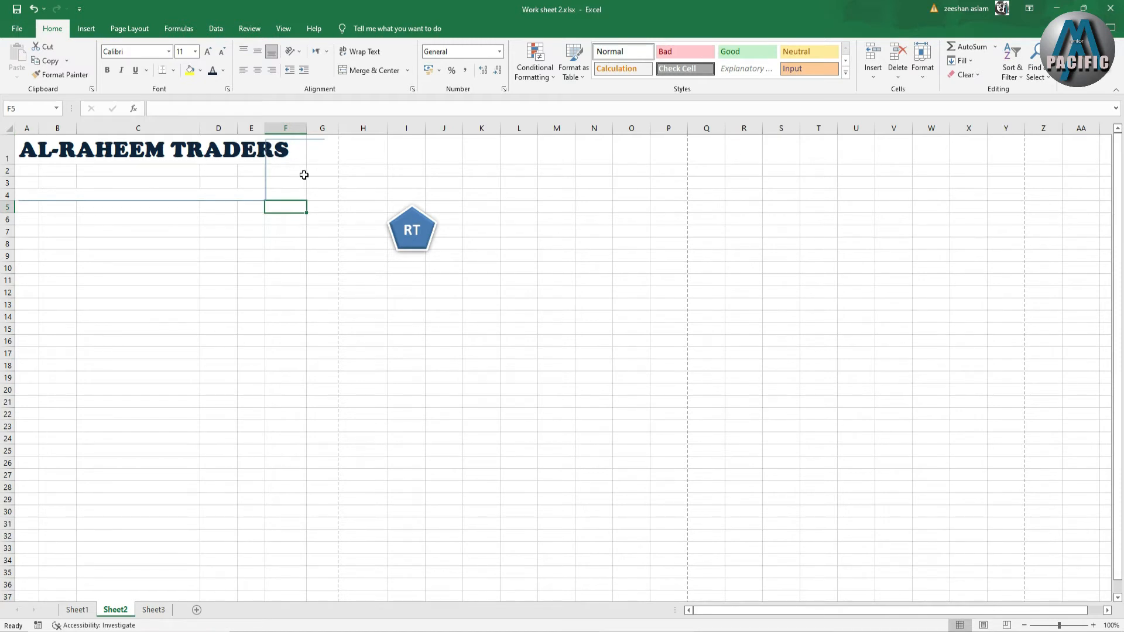
# Step: Reduce the title's font size slightly and shift the elbow connector a little to the right so its bend clears the title
pyautogui.click(267, 178)
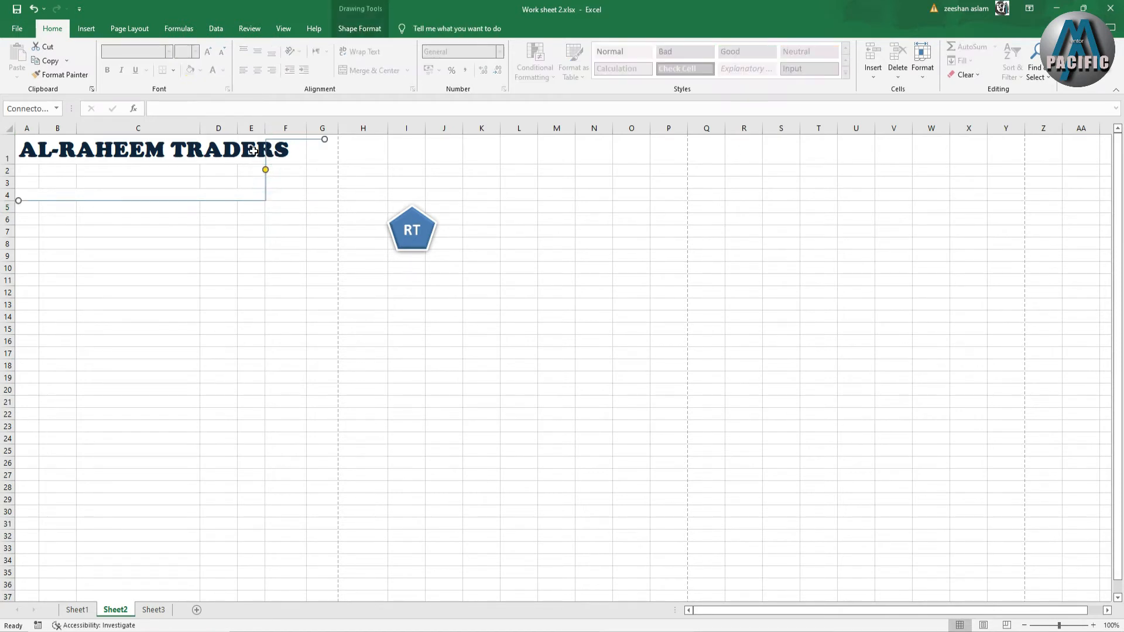
pyautogui.click(251, 153)
pyautogui.moveTo(42, 149); pyautogui.dragTo(285, 154)
pyautogui.click(222, 53)
pyautogui.click(222, 52)
pyautogui.click(208, 52)
pyautogui.click(286, 293)
pyautogui.moveTo(263, 200); pyautogui.dragTo(270, 197)
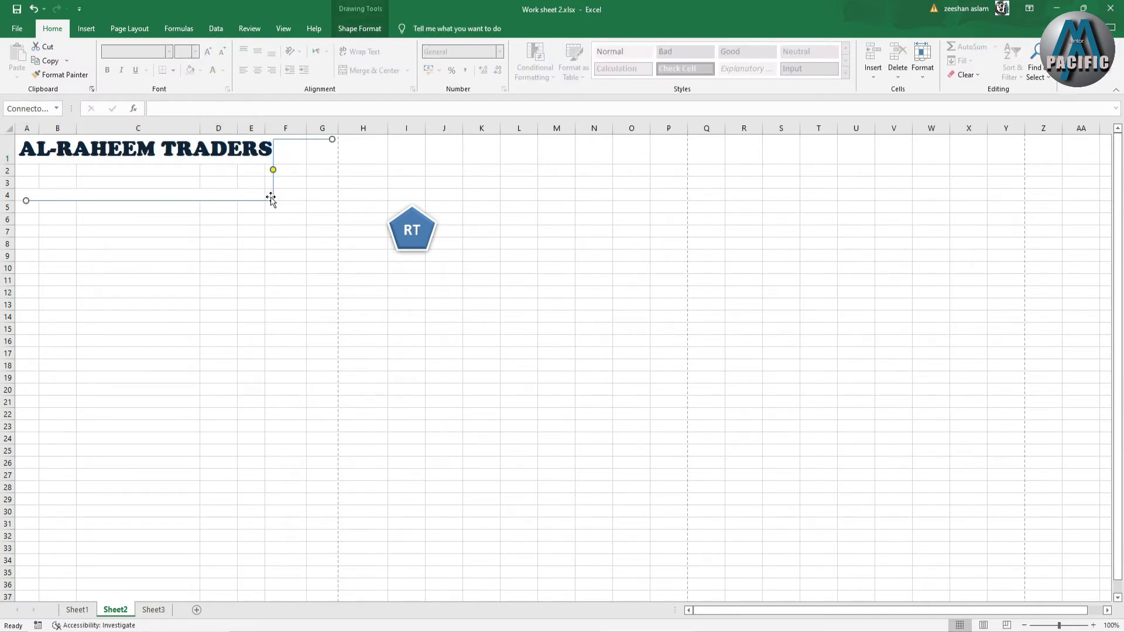
# Step: Merge the cells A2:E3 across, row by row, beneath the title
pyautogui.moveTo(41, 176); pyautogui.dragTo(263, 181)
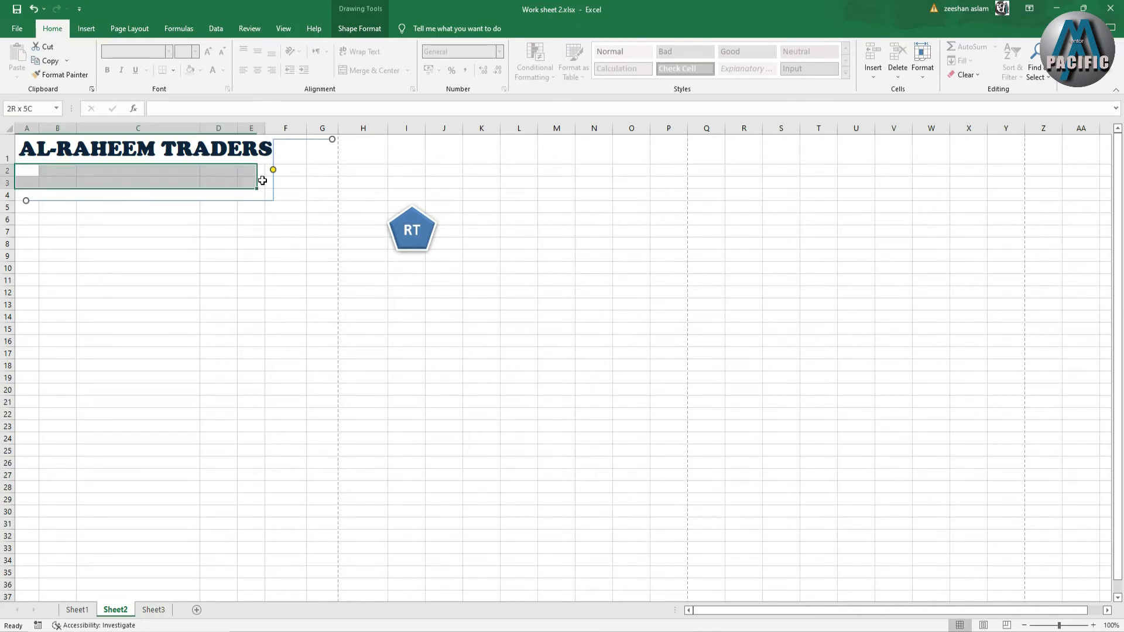
pyautogui.click(407, 70)
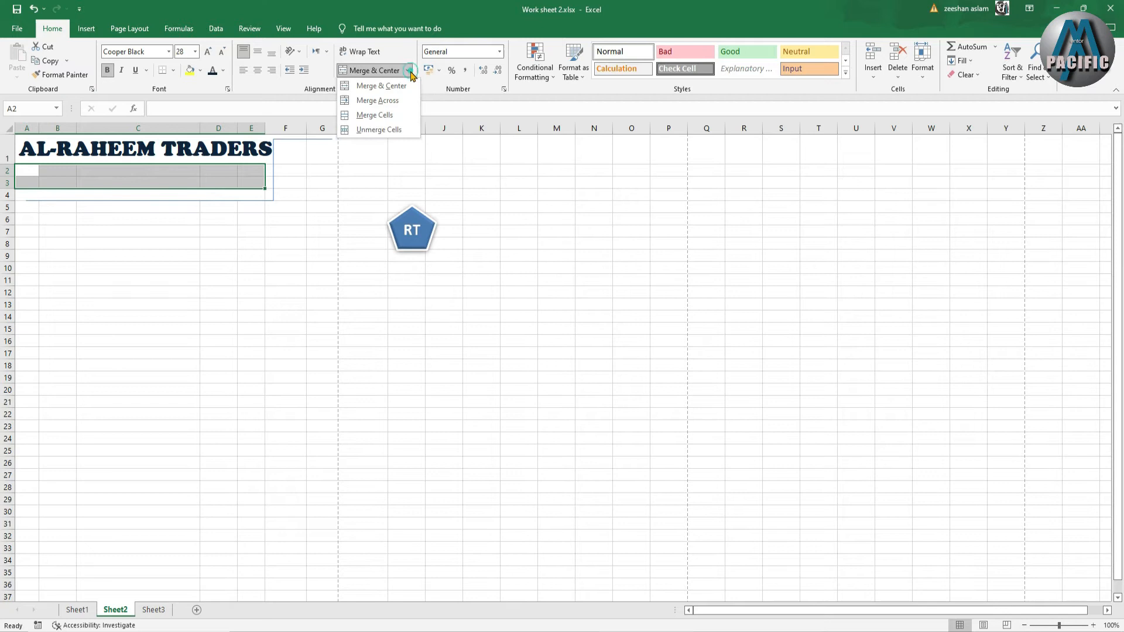
pyautogui.click(390, 101)
# Step: Move the RT pentagon back over columns F and G, inside the bend of the elbow connector
pyautogui.click(407, 229)
pyautogui.moveTo(407, 215); pyautogui.dragTo(298, 159)
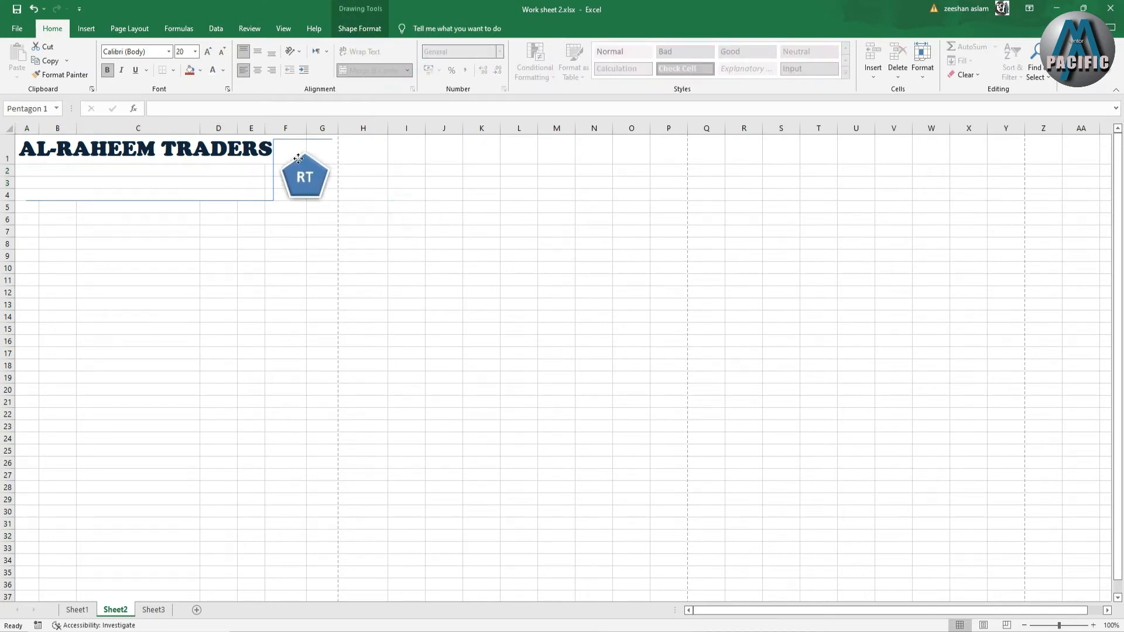
pyautogui.click(261, 201)
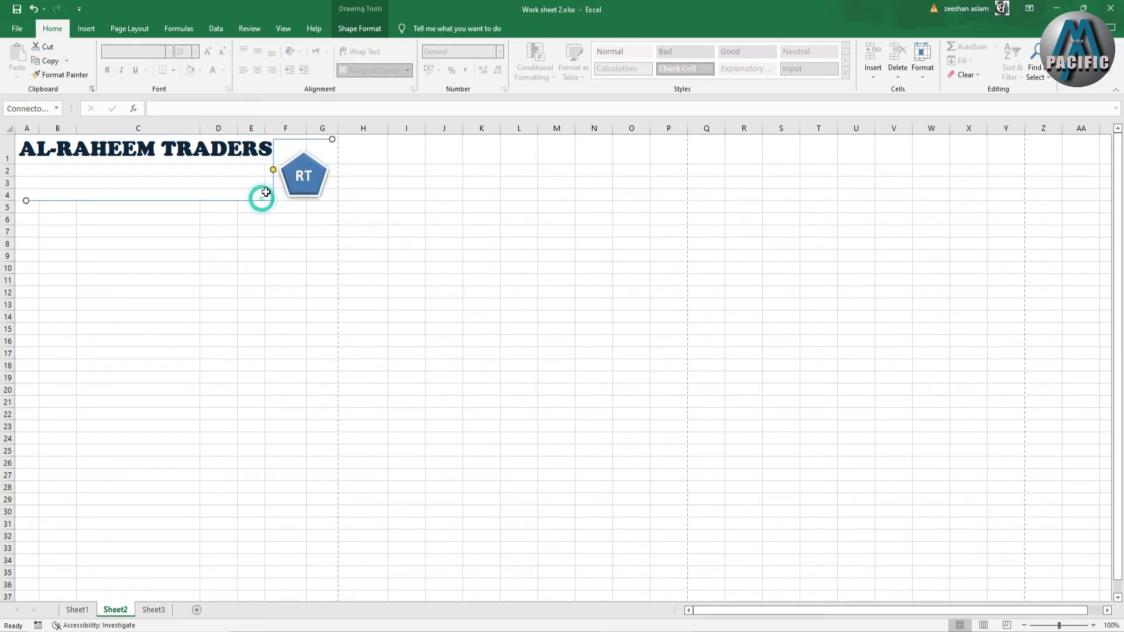
# Step: Set the elbow connector's outline weight to 6 pt and nudge it slightly right, clear of the title
pyautogui.click(343, 28)
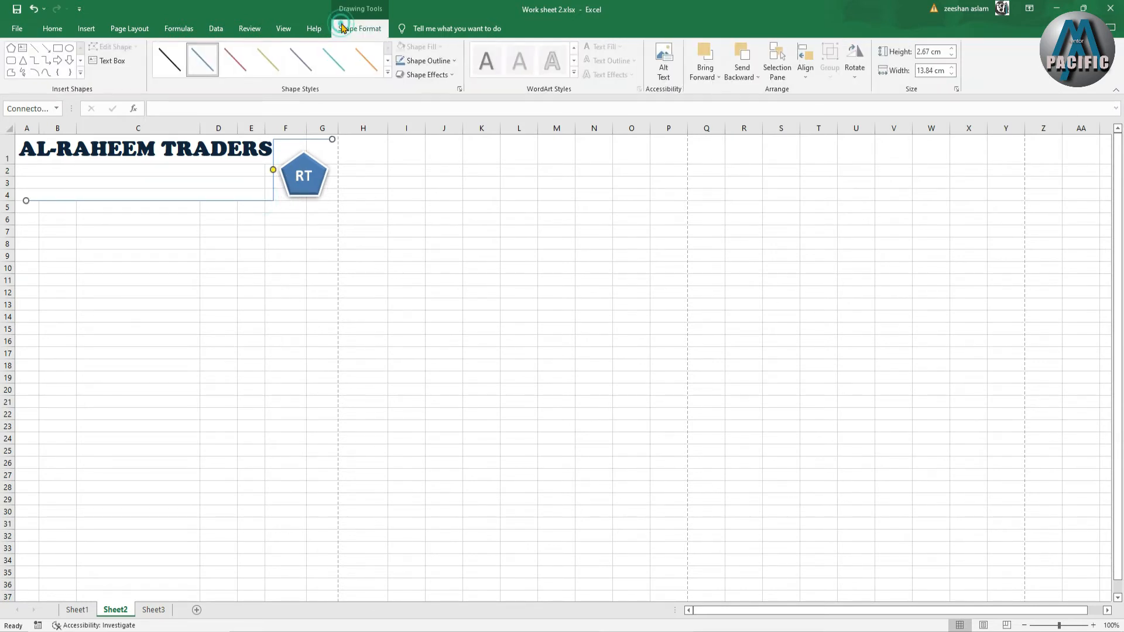
pyautogui.click(434, 61)
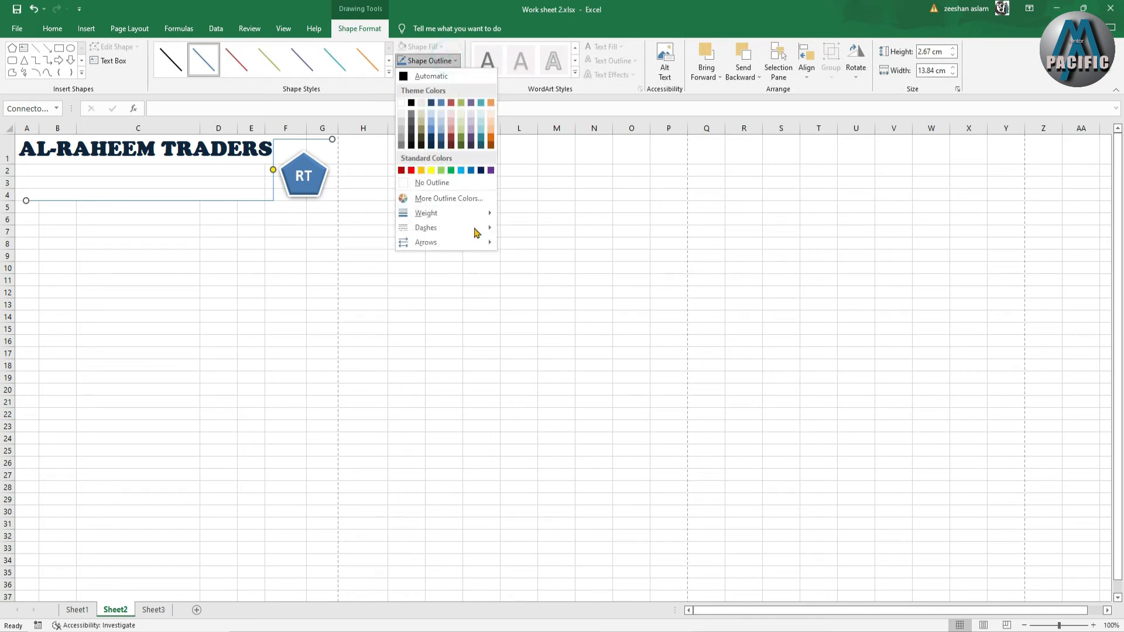
pyautogui.moveTo(480, 215)
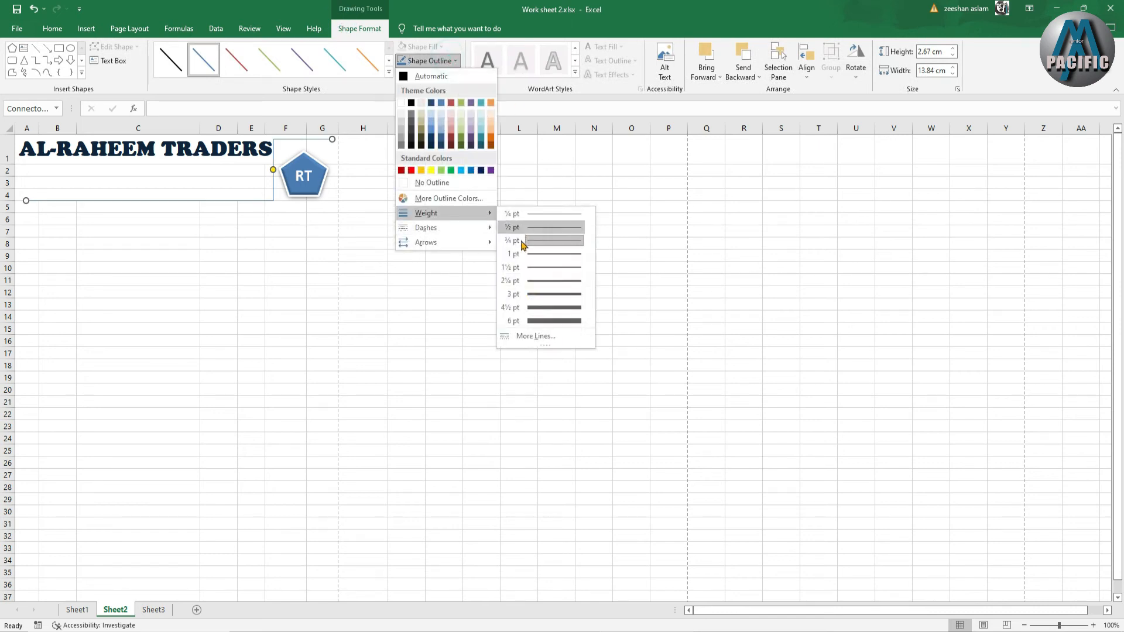
pyautogui.click(533, 322)
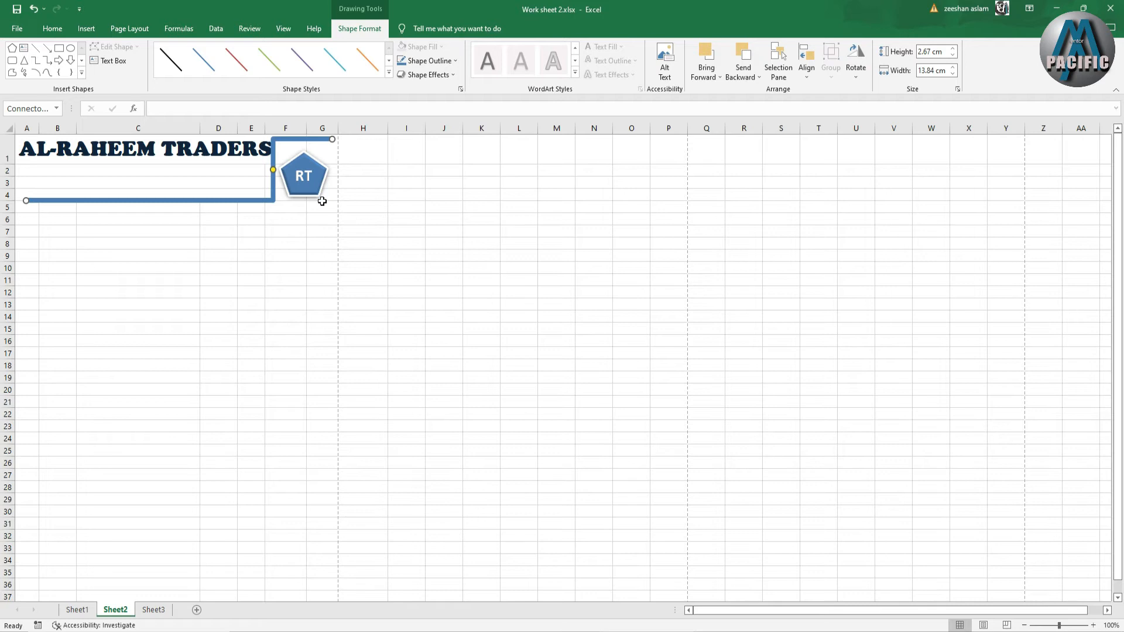
pyautogui.press('Right')
# Step: Apply a wide blue glow effect to the elbow connector
pyautogui.click(450, 76)
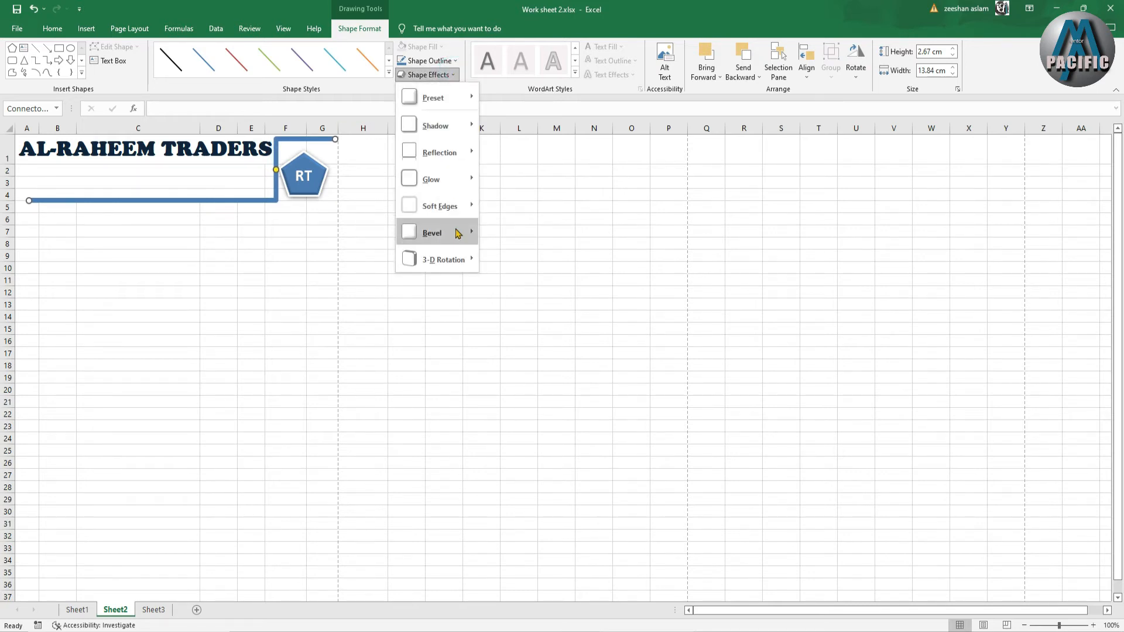
pyautogui.moveTo(458, 236)
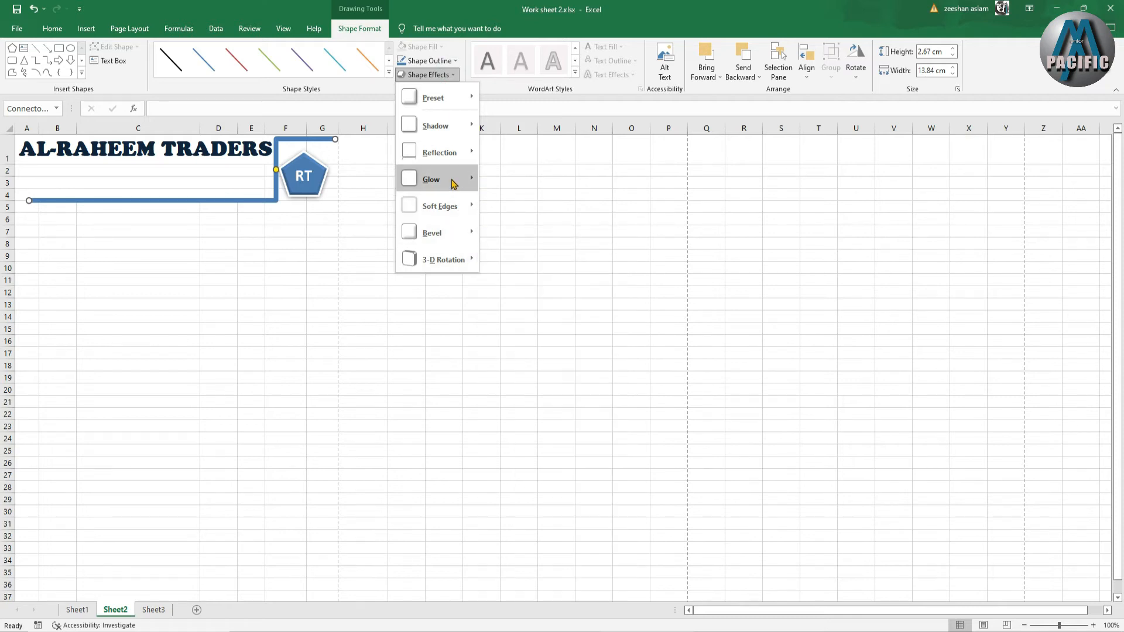
pyautogui.moveTo(455, 179)
pyautogui.click(496, 346)
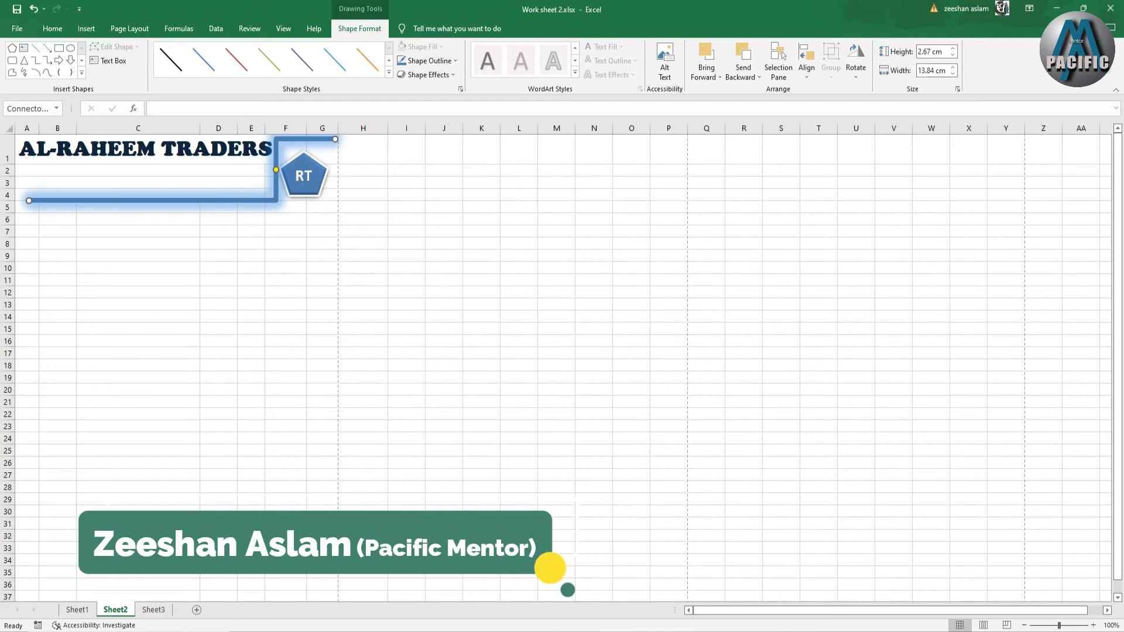
# Step: Copy the business description, address and e-mail lines in A5:H7 of Sheet1 and paste them into Sheet2 starting at A2
pyautogui.click(77, 609)
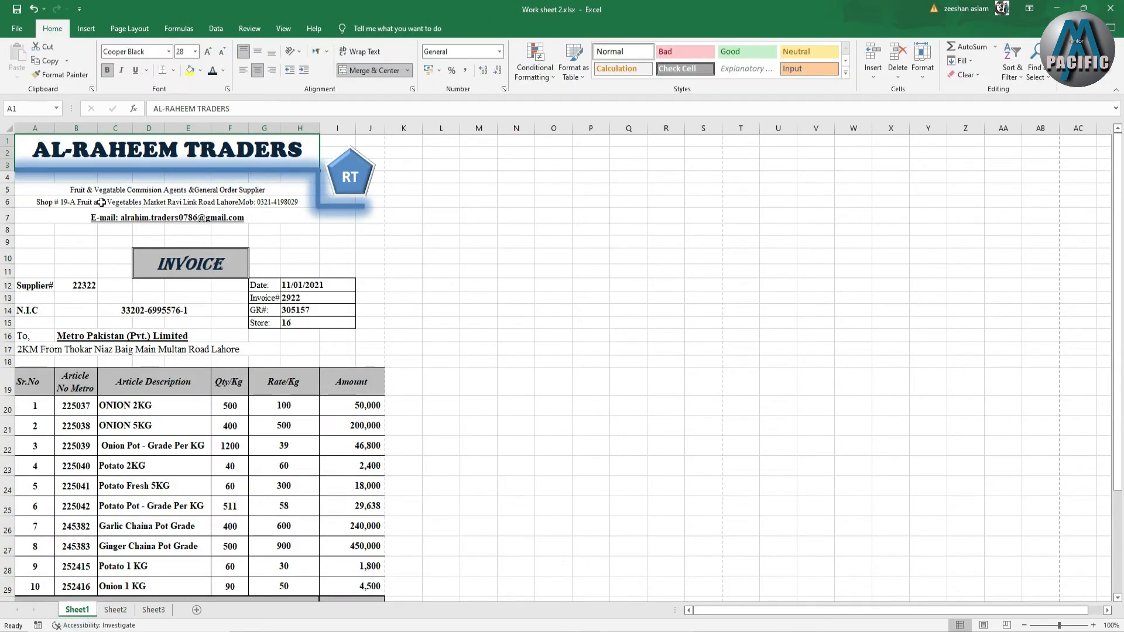
pyautogui.moveTo(102, 193); pyautogui.dragTo(125, 212)
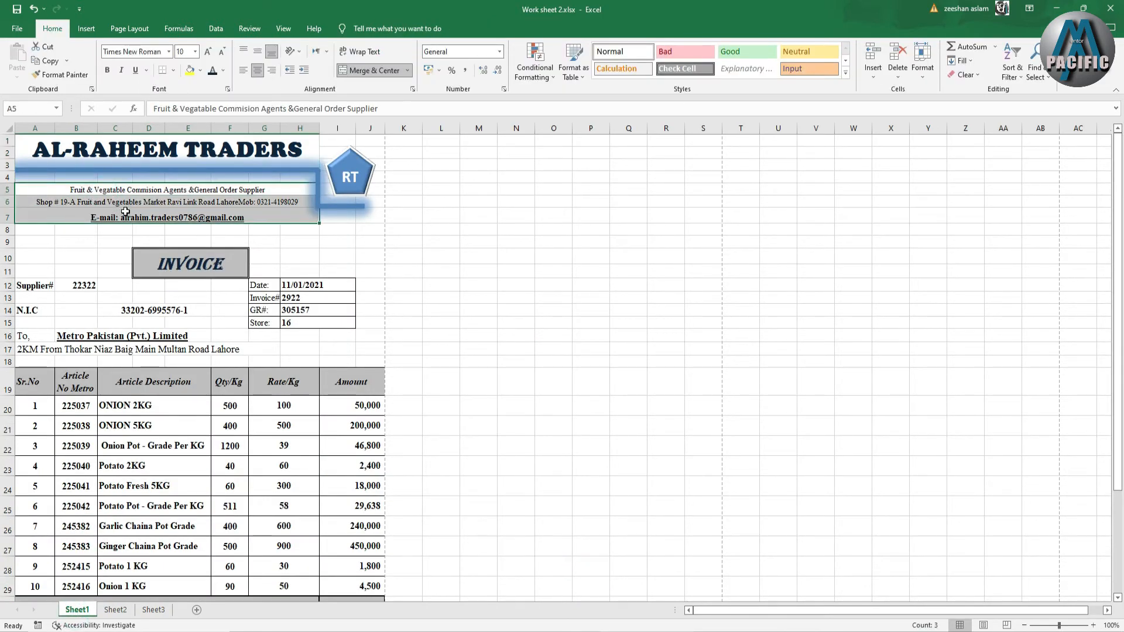
pyautogui.rightClick(127, 208)
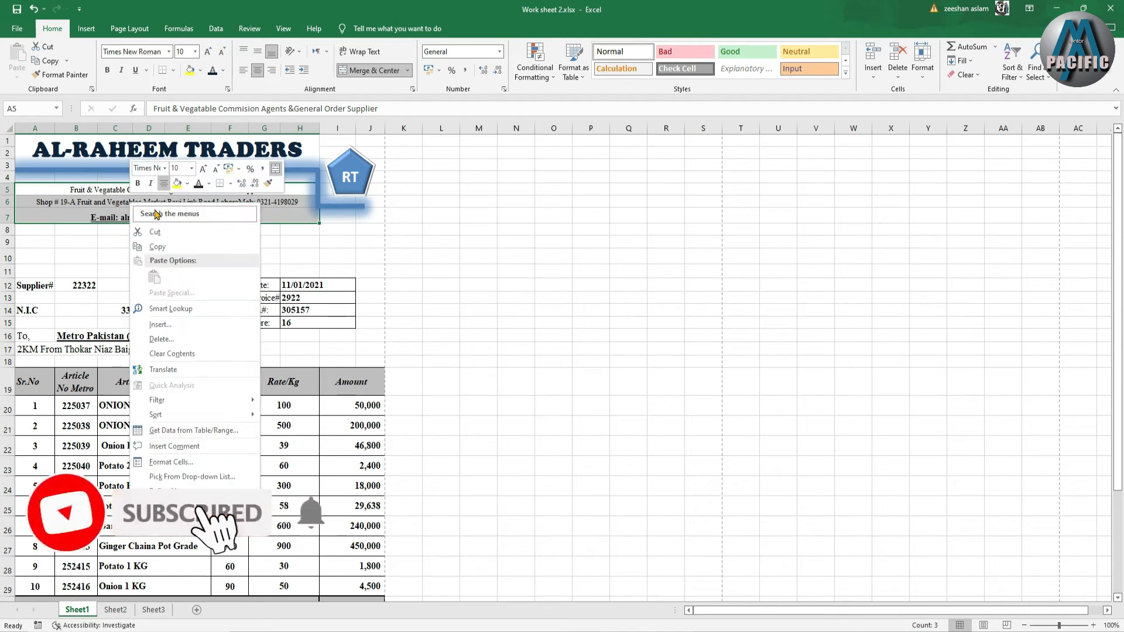
pyautogui.click(157, 247)
pyautogui.moveTo(646, 631)
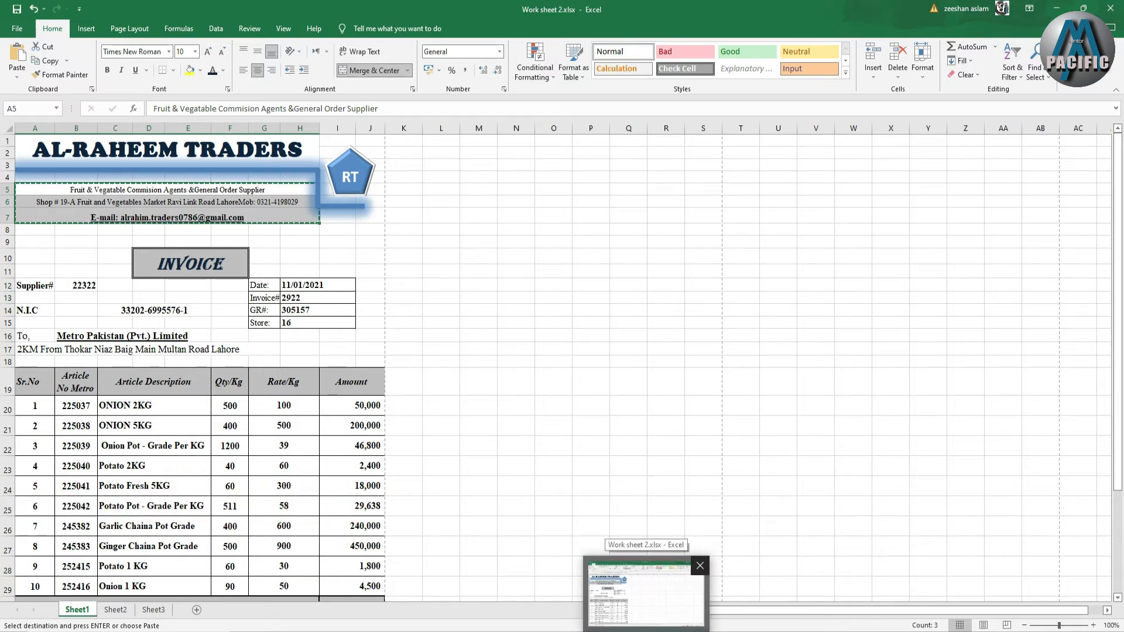
pyautogui.click(114, 610)
pyautogui.rightClick(72, 171)
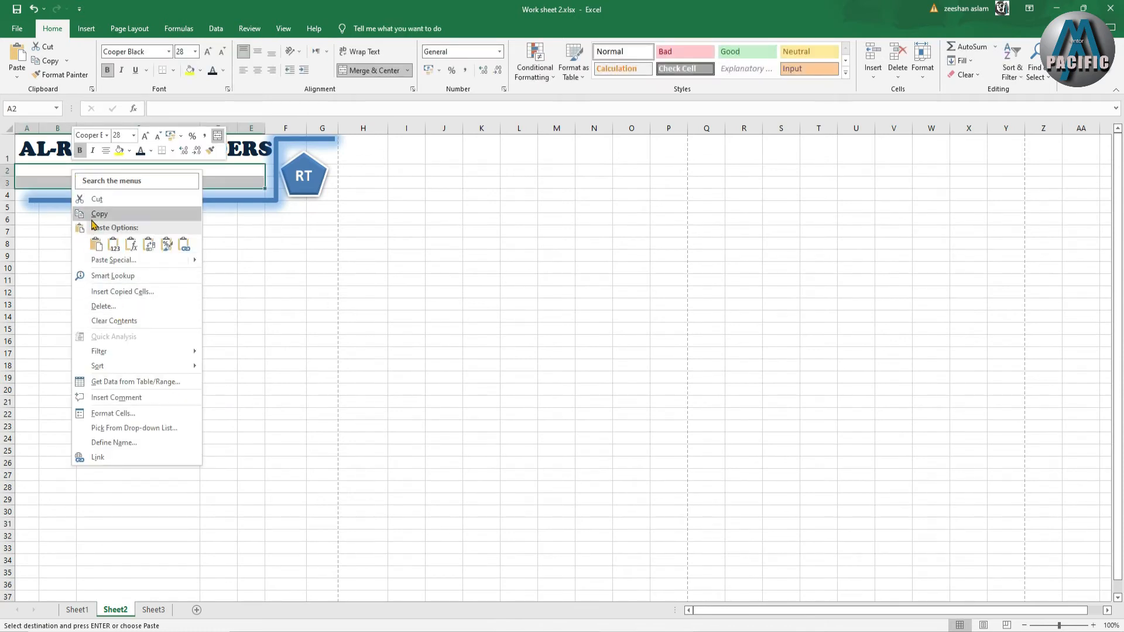
pyautogui.click(96, 244)
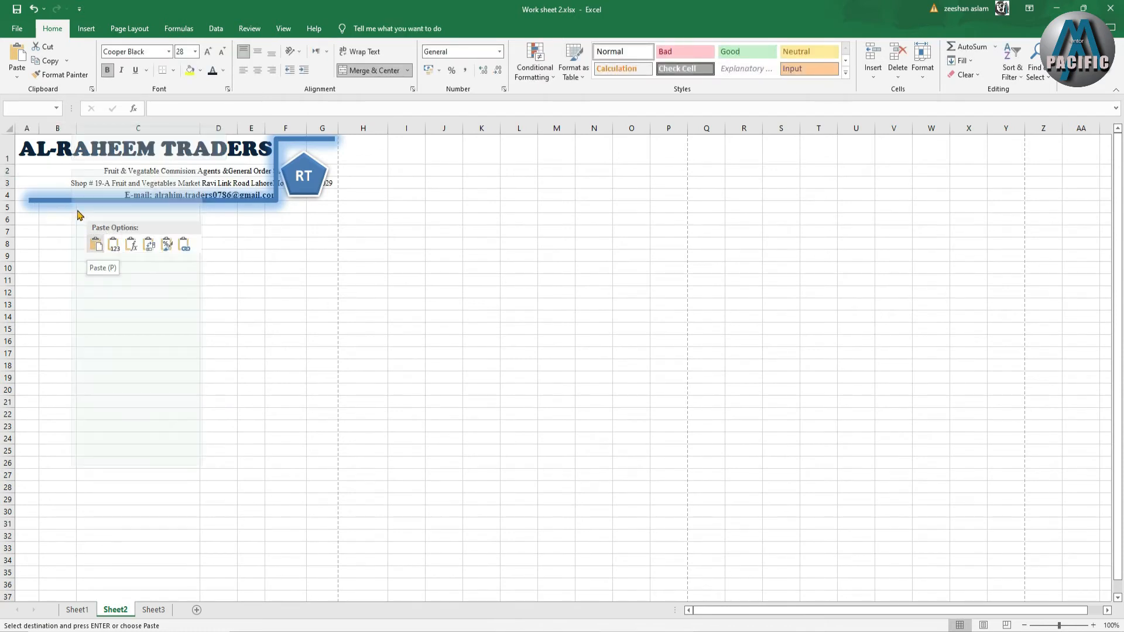
pyautogui.click(13, 57)
pyautogui.click(349, 313)
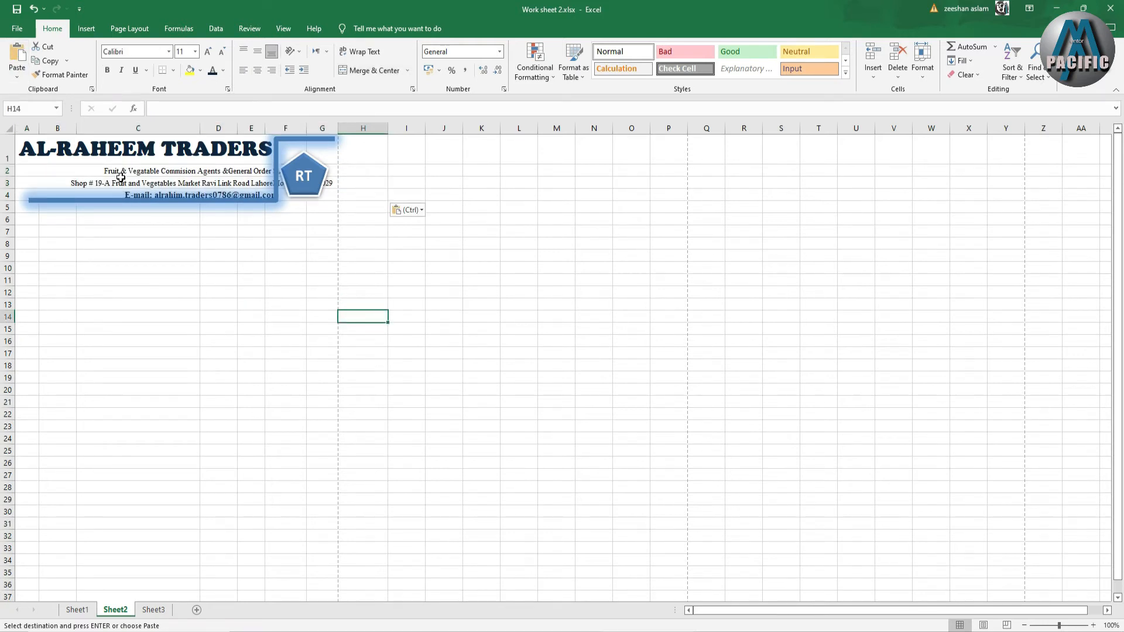
# Step: Middle-align the three pasted contact lines vertically and centre them horizontally
pyautogui.moveTo(125, 171); pyautogui.dragTo(124, 195)
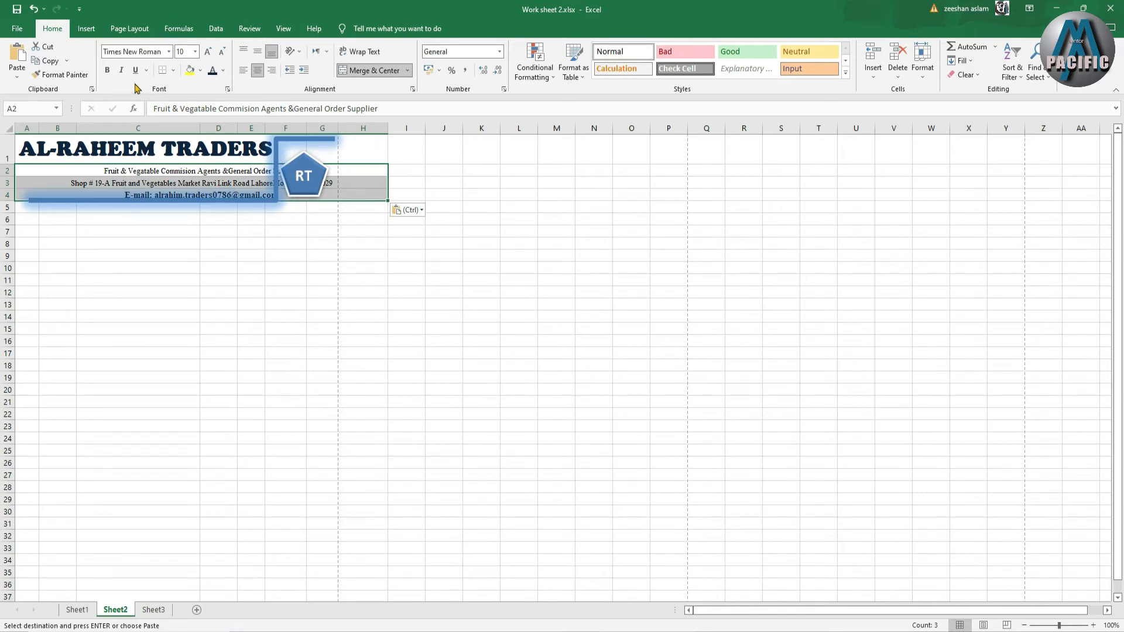
pyautogui.click(258, 52)
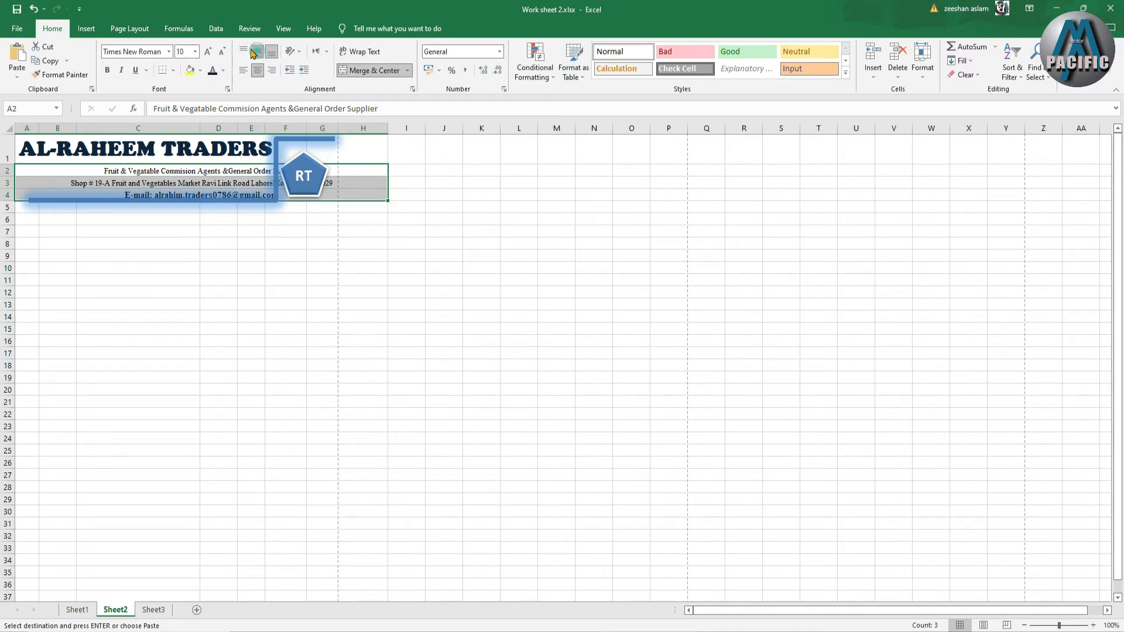
pyautogui.click(243, 71)
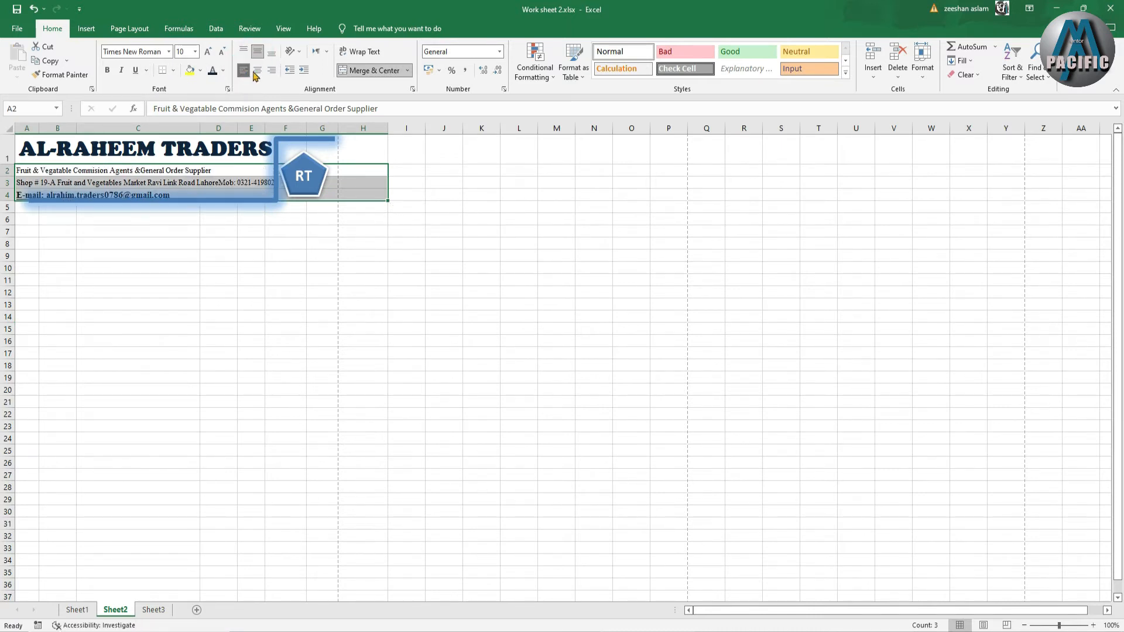
pyautogui.click(257, 70)
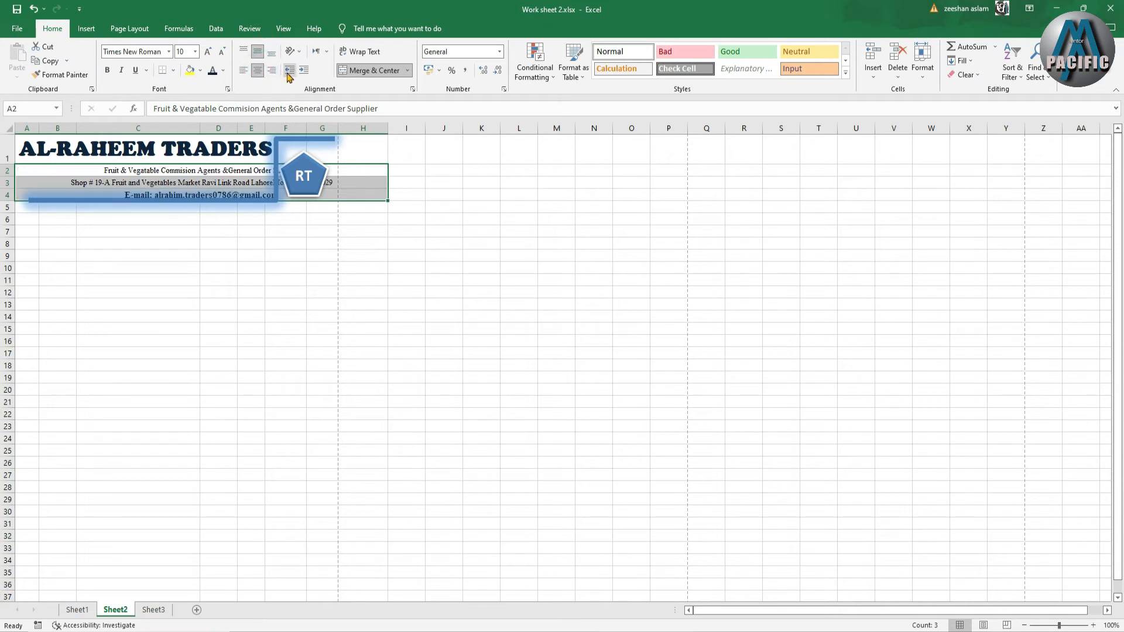
pyautogui.click(311, 229)
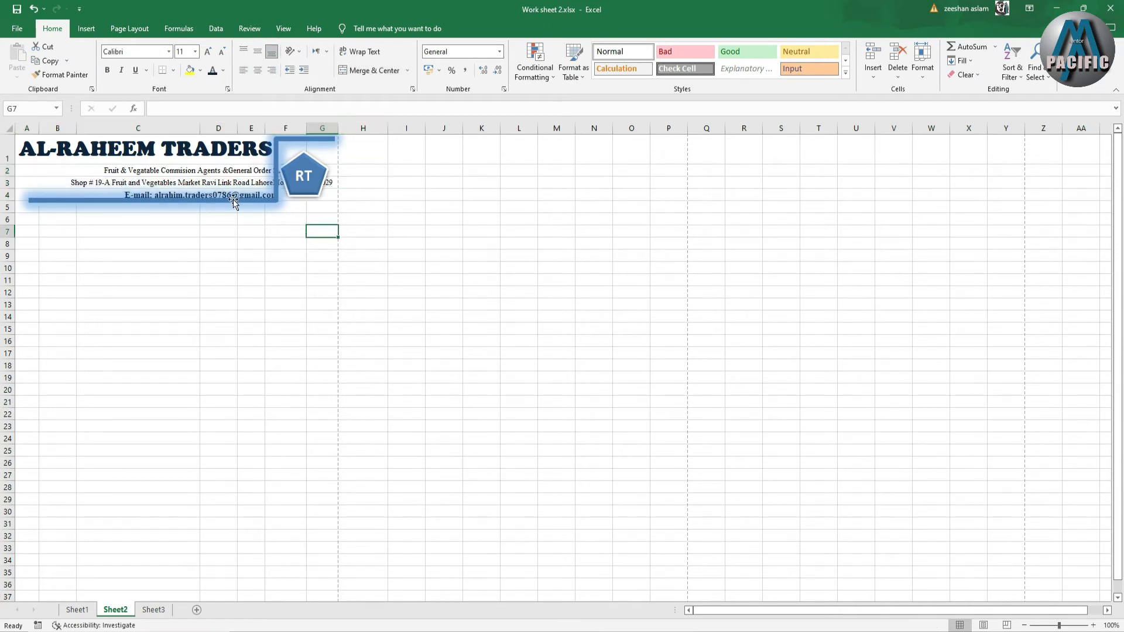
# Step: Move the elbow connector down below the e-mail line and unmerge the three pasted contact lines in A2:H4
pyautogui.moveTo(233, 199); pyautogui.dragTo(240, 209)
pyautogui.click(310, 182)
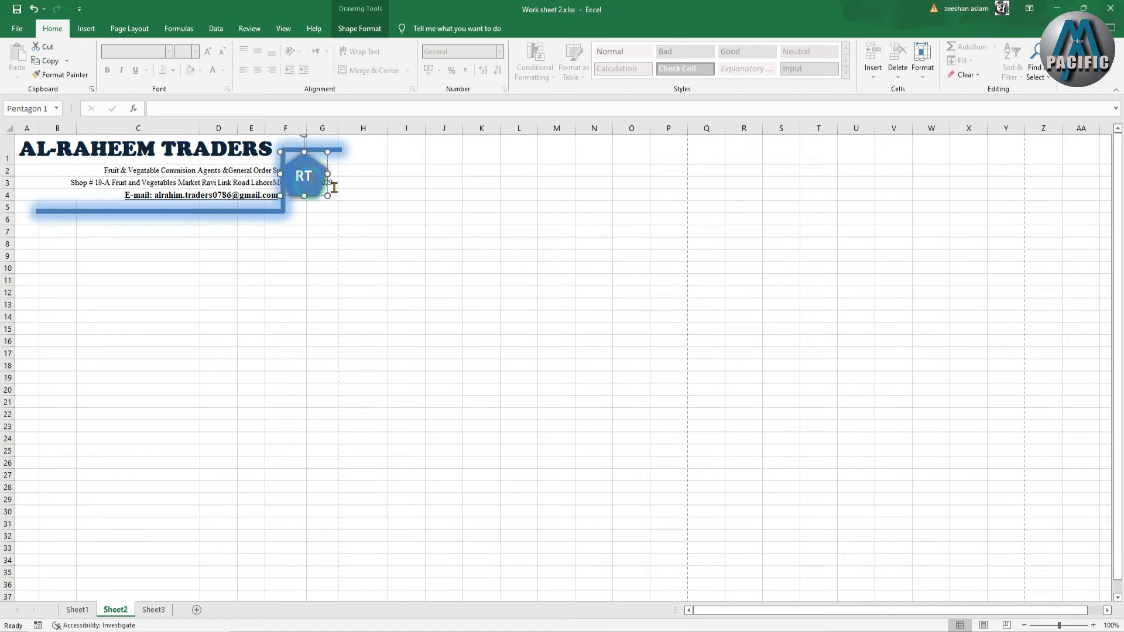
pyautogui.moveTo(80, 169); pyautogui.dragTo(88, 192)
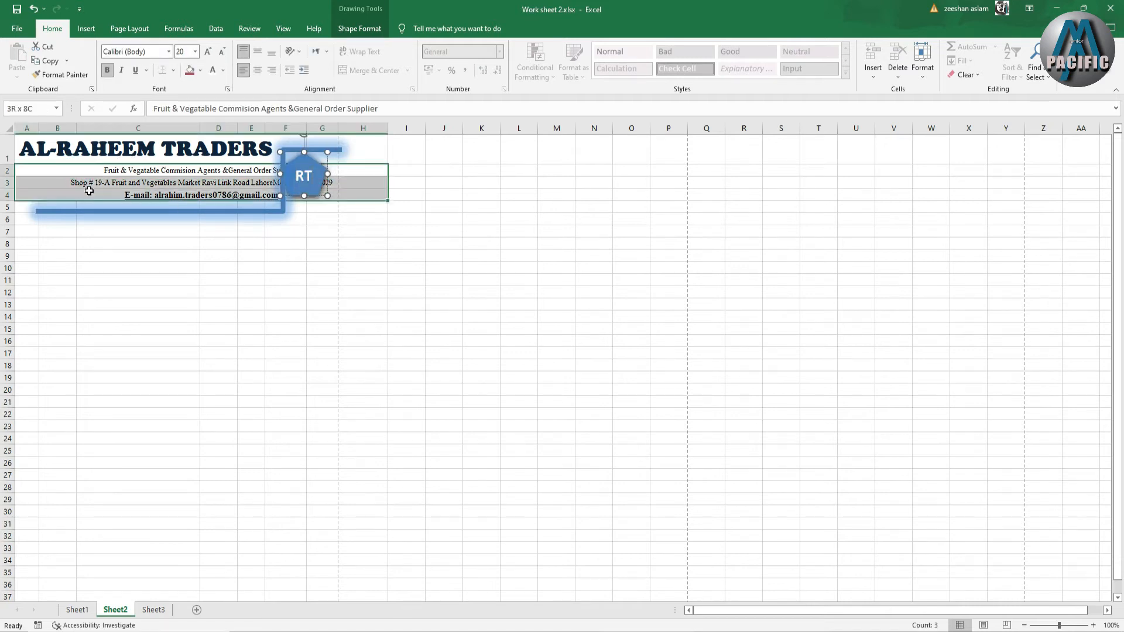
pyautogui.click(389, 71)
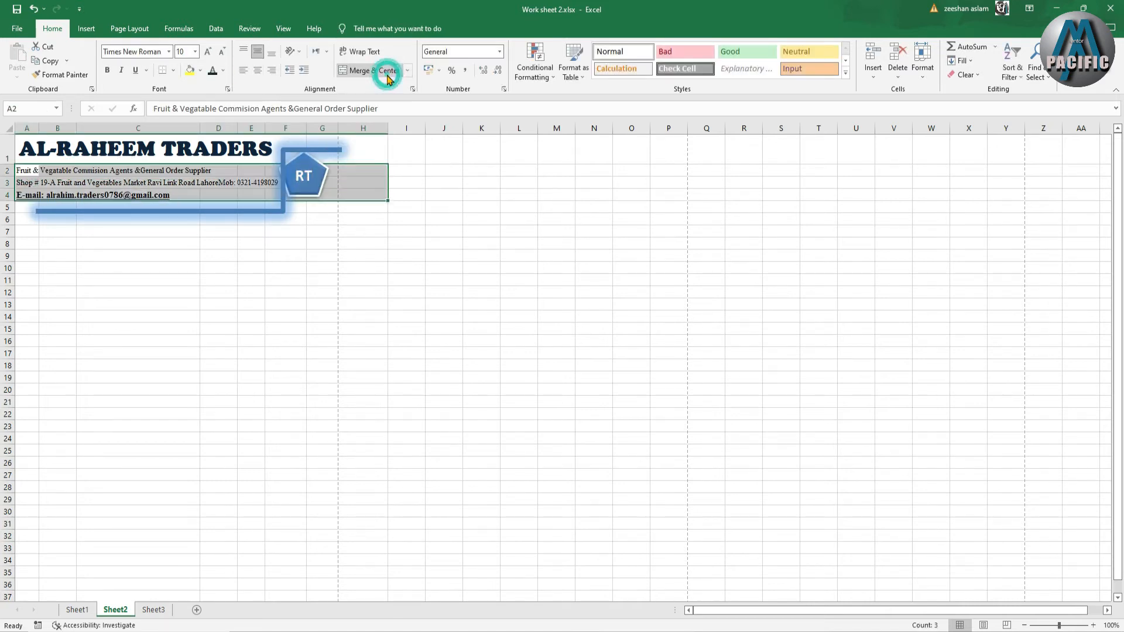
pyautogui.click(279, 240)
# Step: Try to merge and centre the range A2:E4 as a single cell, and undo the merge
pyautogui.moveTo(254, 169); pyautogui.dragTo(28, 189)
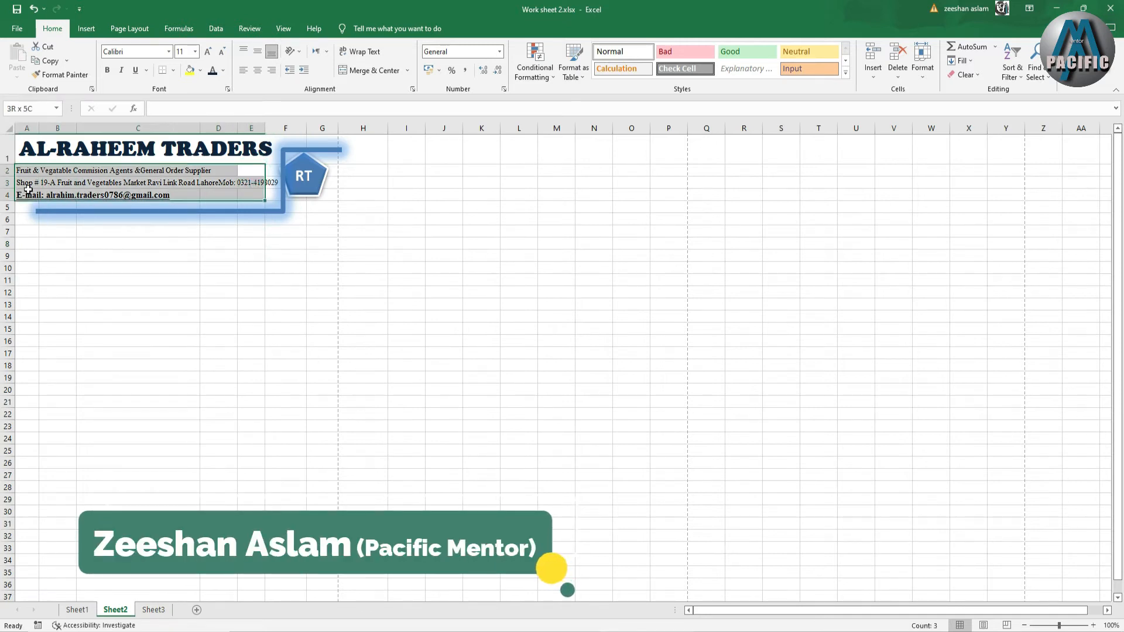
pyautogui.click(373, 70)
pyautogui.click(543, 357)
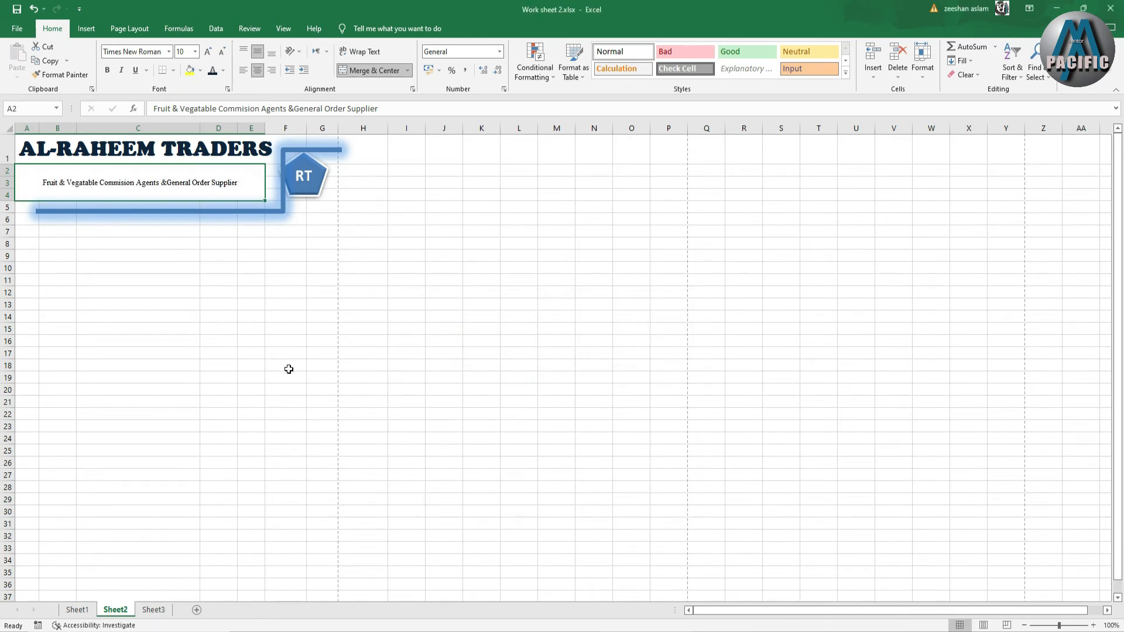
pyautogui.hotkey('ctrl', 'z')
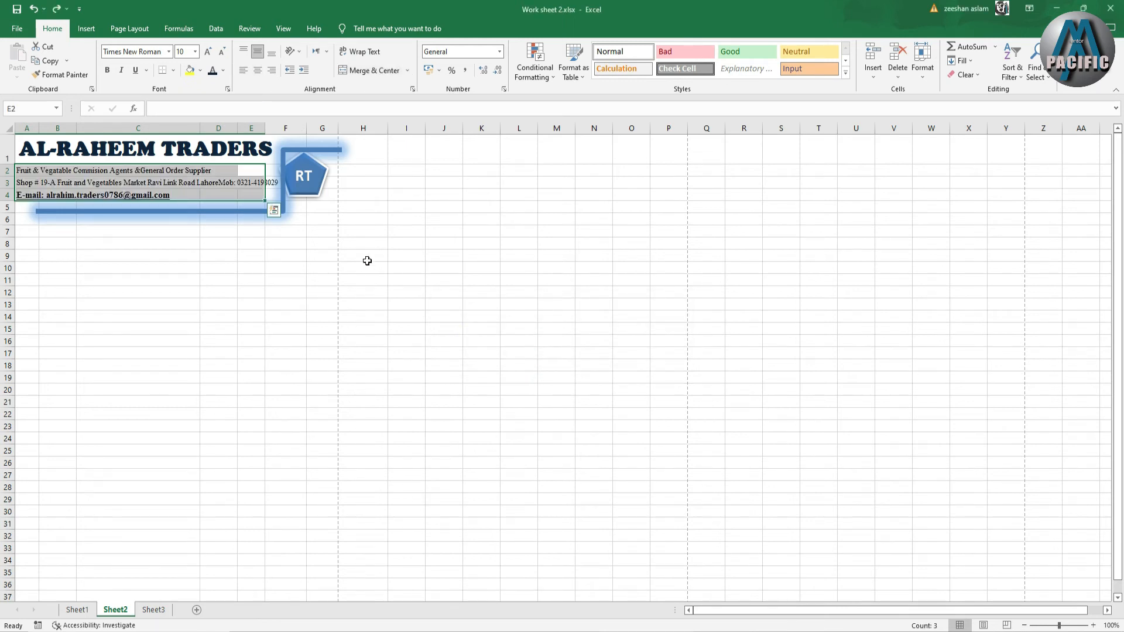
# Step: Merge the cells A2:E4 across, row by row, and centre the contact lines horizontally
pyautogui.click(407, 70)
pyautogui.click(397, 106)
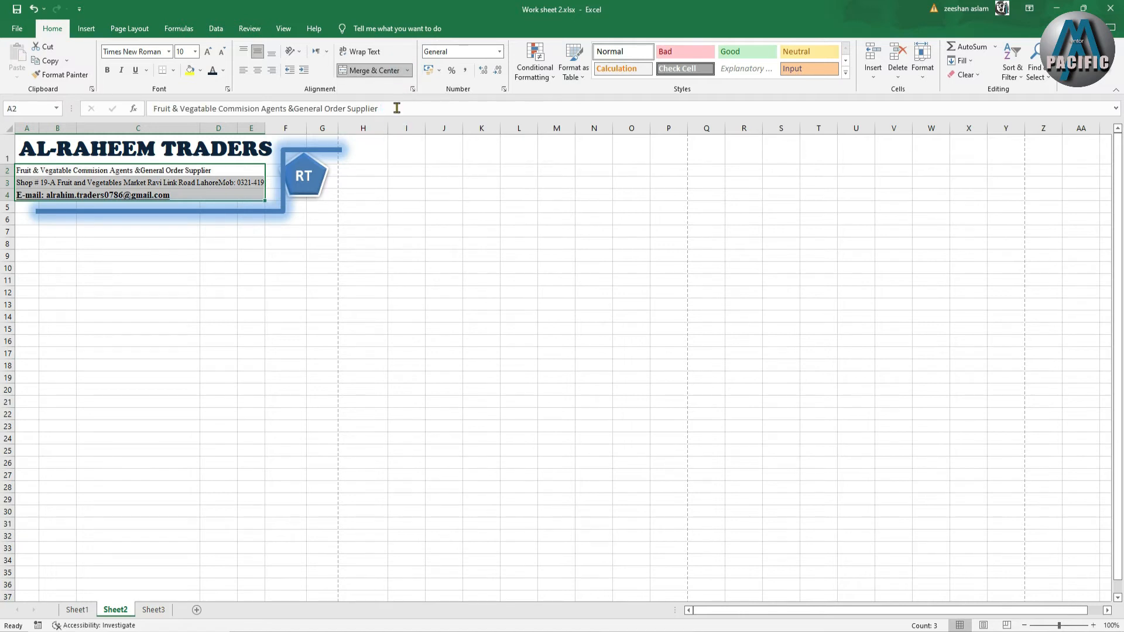
pyautogui.click(257, 71)
pyautogui.click(239, 303)
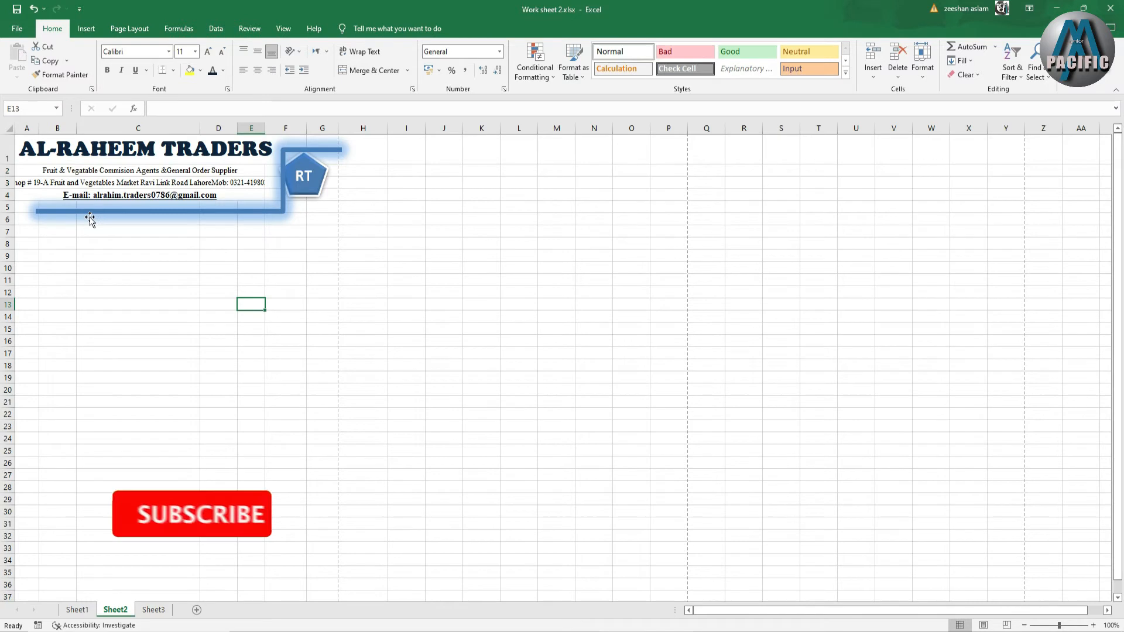
# Step: Reshape the elbow connector to run beneath the title, down between the contact lines and the RT pentagon, and under the pentagon
pyautogui.click(90, 218)
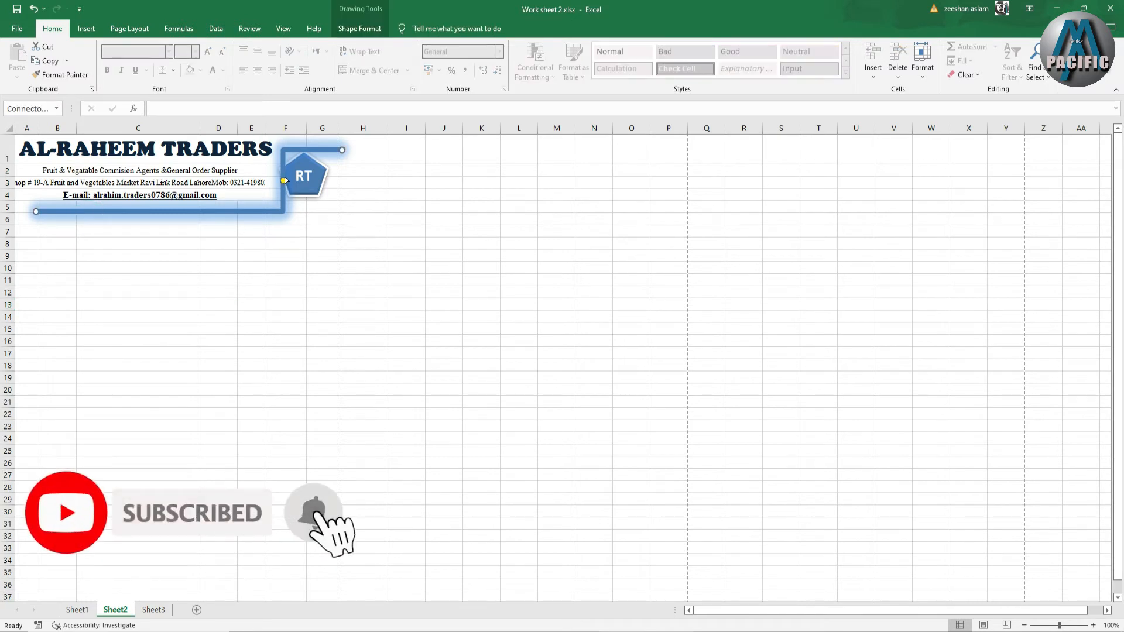
pyautogui.moveTo(285, 184); pyautogui.dragTo(232, 203)
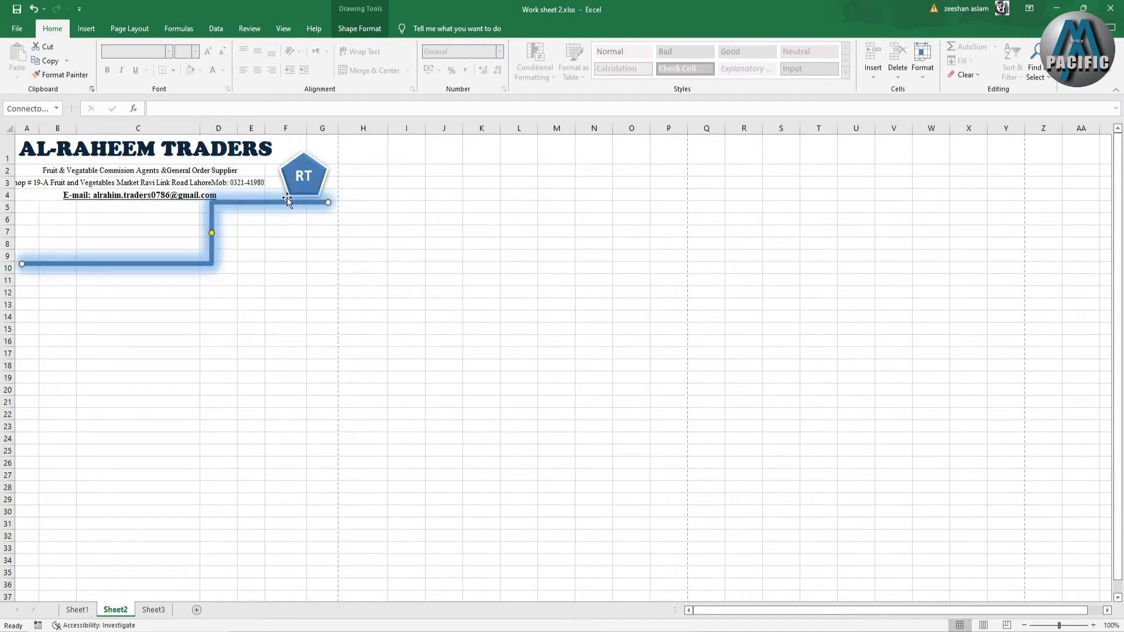
pyautogui.moveTo(326, 202); pyautogui.dragTo(314, 308)
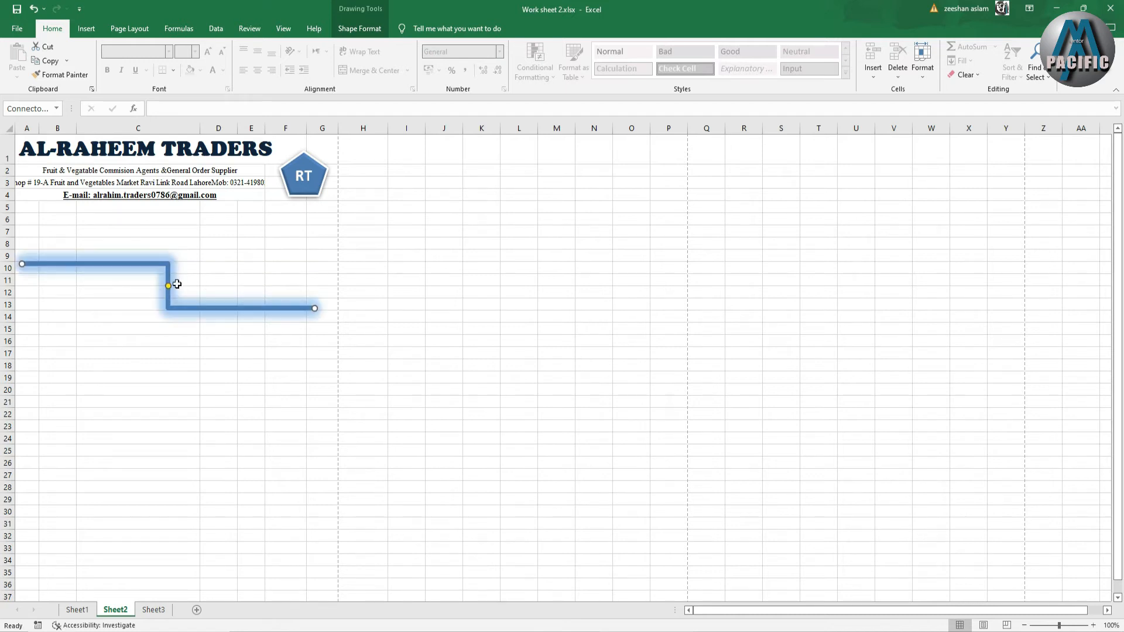
pyautogui.moveTo(164, 279); pyautogui.dragTo(273, 187)
pyautogui.click(256, 271)
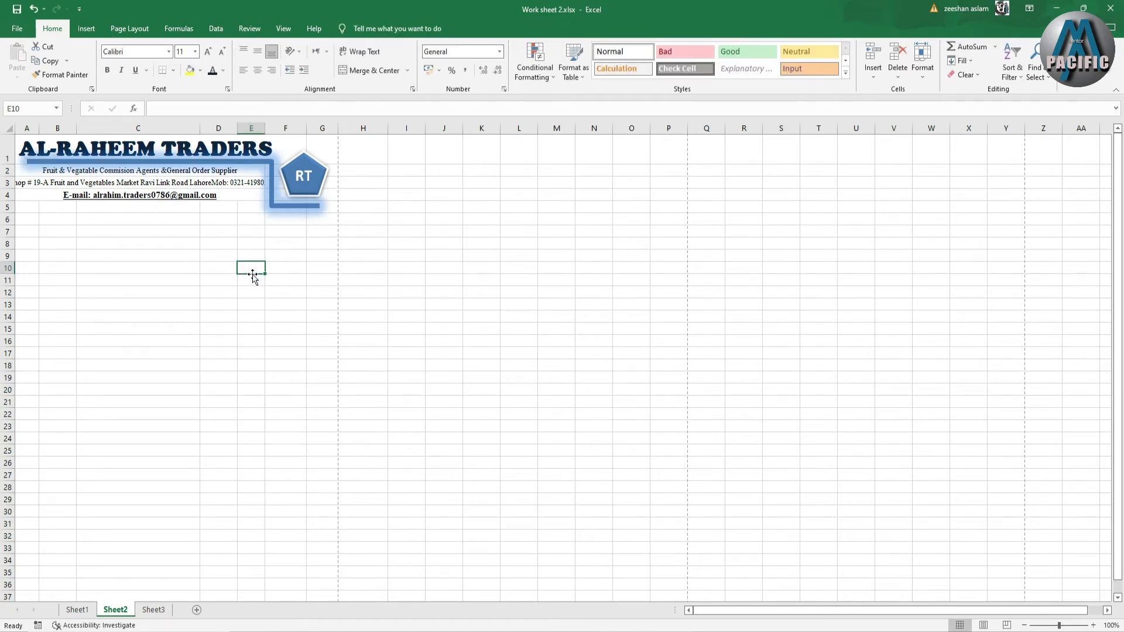
# Step: Try a taller height for row 1 and undo the change
pyautogui.moveTo(11, 164); pyautogui.dragTo(13, 178)
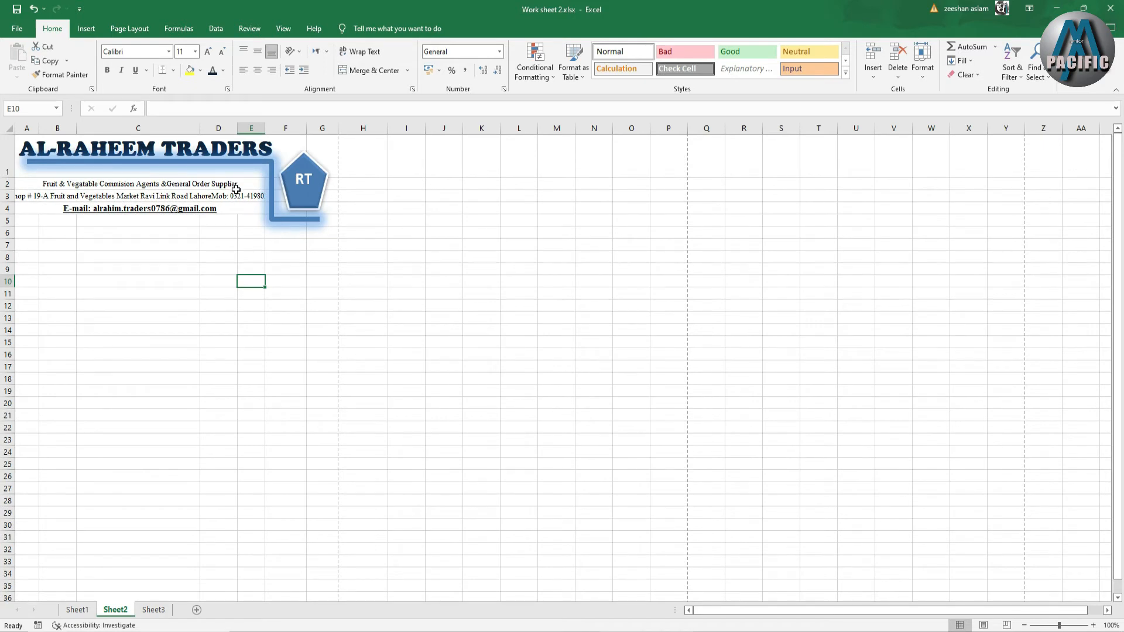
pyautogui.hotkey('ctrl', 'z')
pyautogui.click(229, 235)
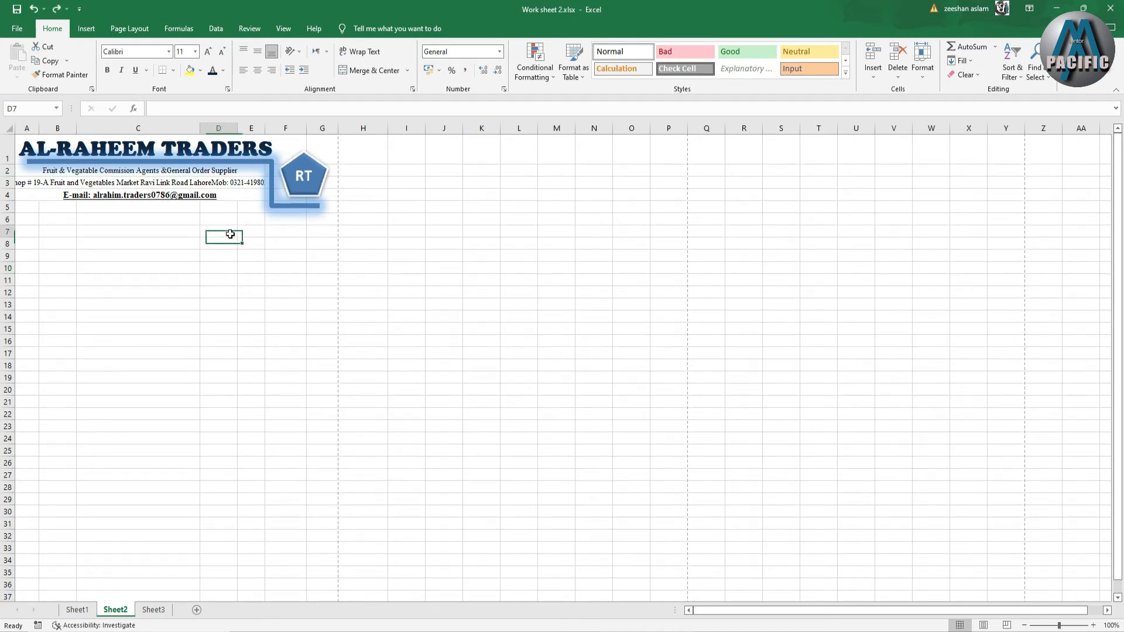
# Step: Increase the height of row 2 slightly and nudge the elbow connector down, away from the title
pyautogui.moveTo(12, 176); pyautogui.dragTo(13, 183)
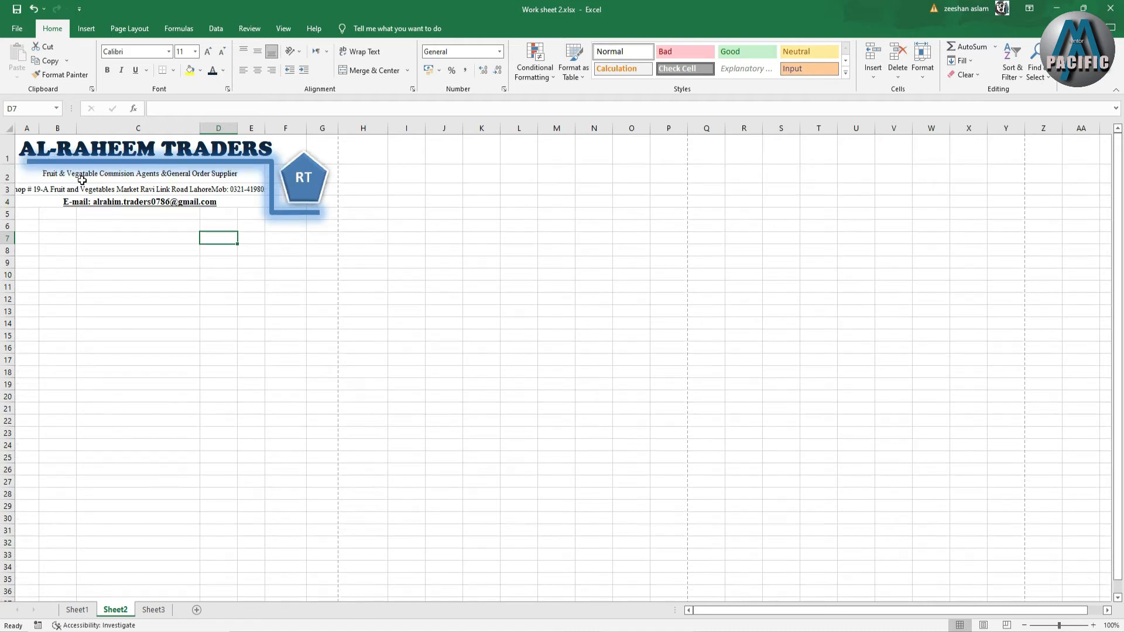
pyautogui.click(243, 161)
pyautogui.press('Down')
pyautogui.press('Down')
pyautogui.press('Down')
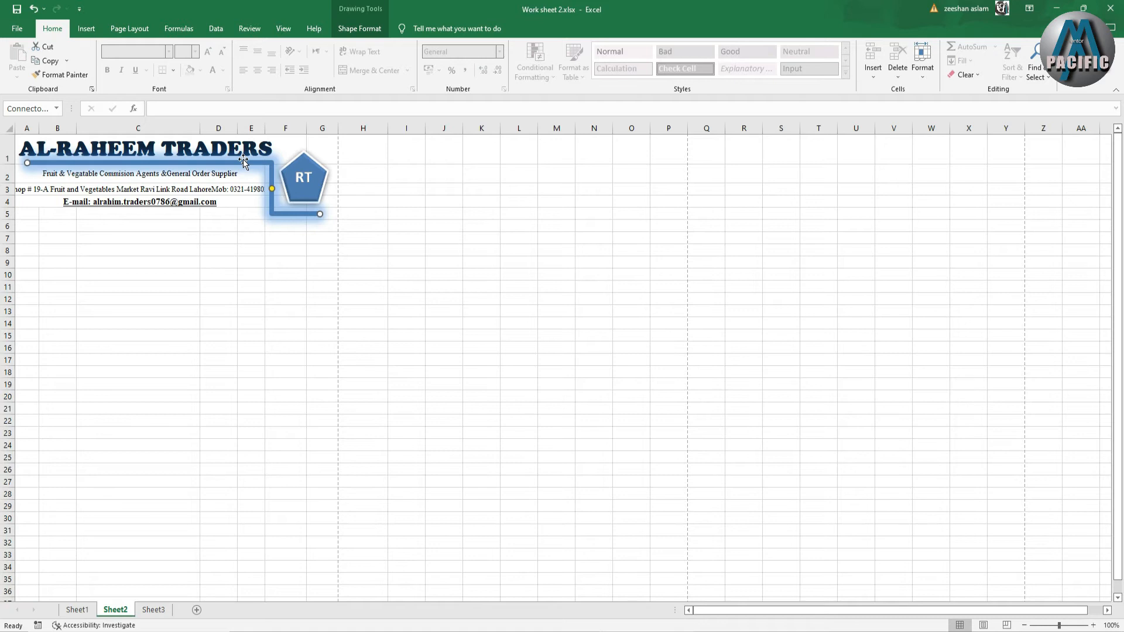
# Step: Nudge the elbow connector slightly further down and compare the heading with the original on Sheet1
pyautogui.press('Down')
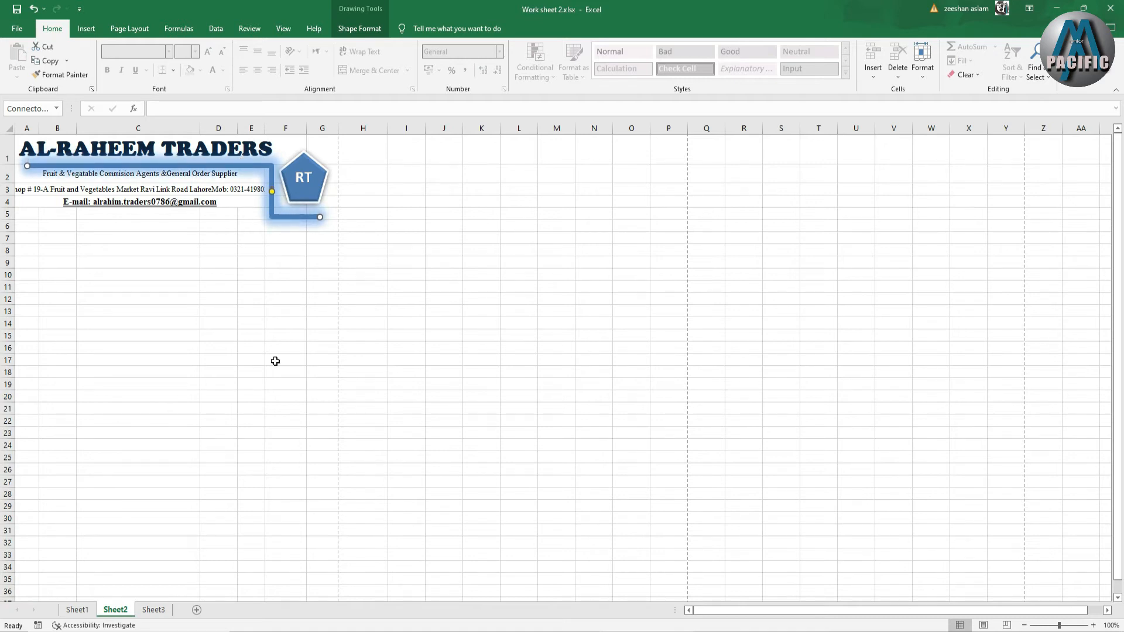
pyautogui.click(252, 446)
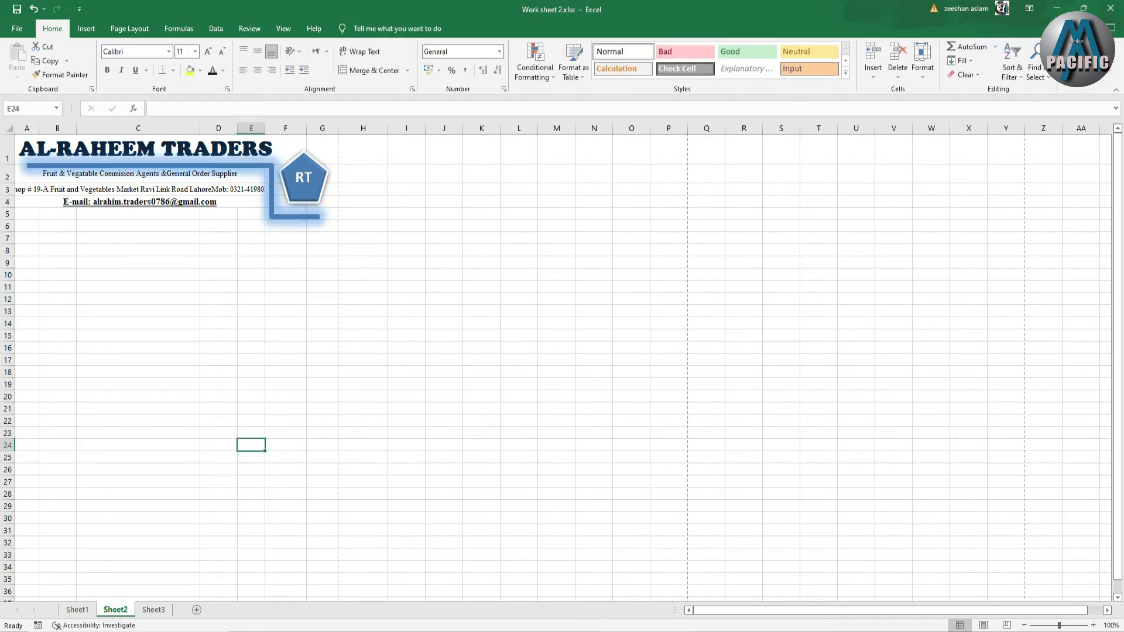
pyautogui.click(77, 610)
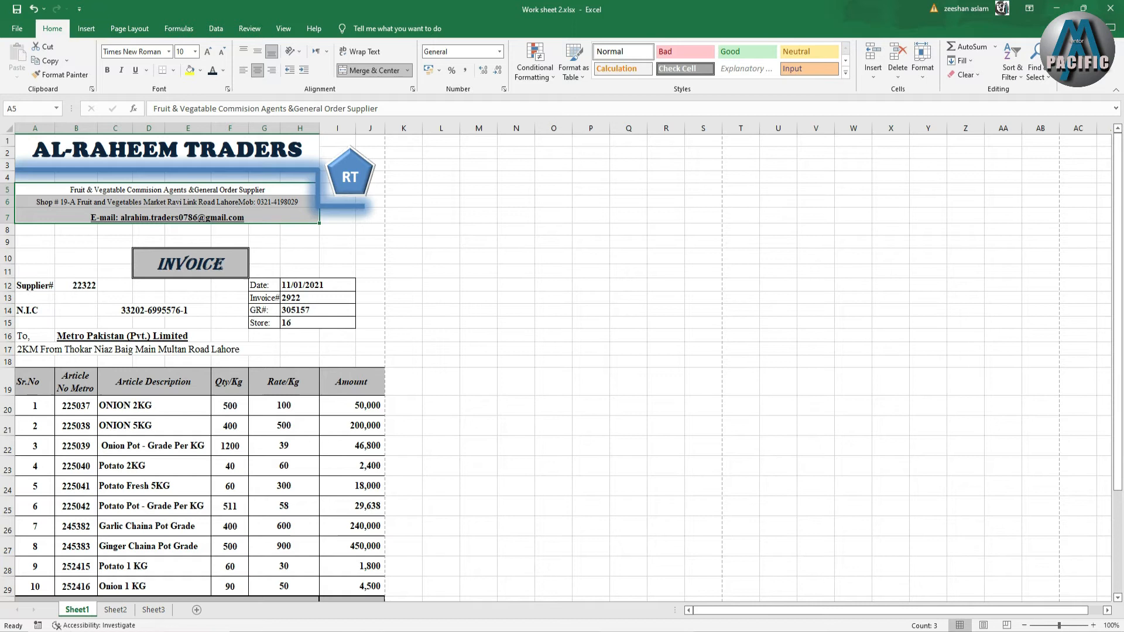
pyautogui.click(115, 611)
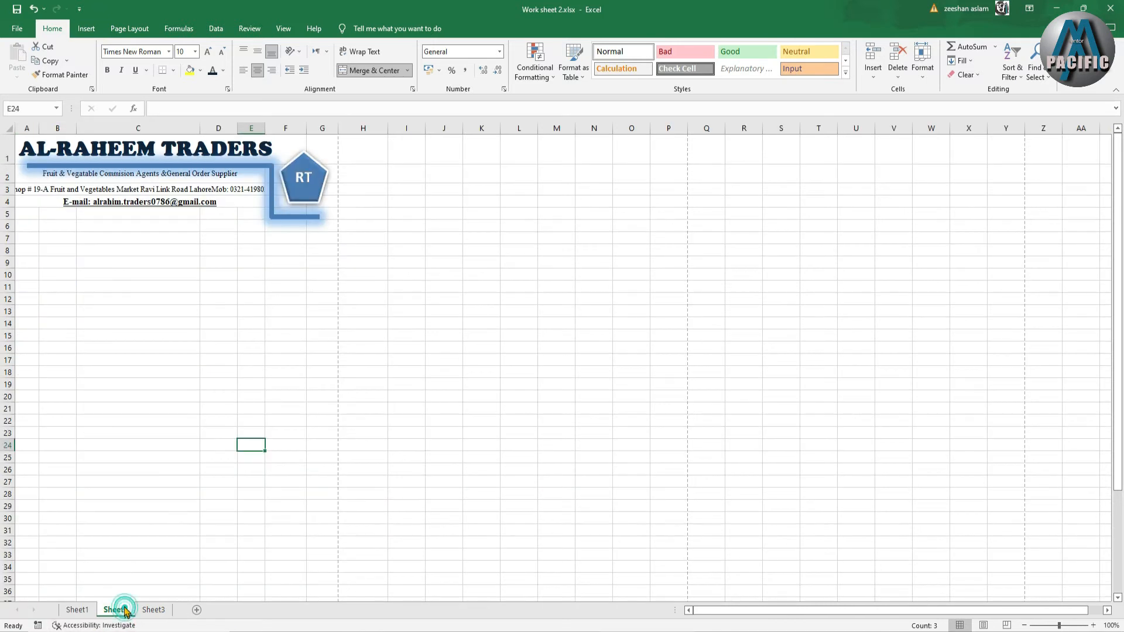
pyautogui.moveTo(107, 238); pyautogui.dragTo(228, 247)
pyautogui.click(203, 276)
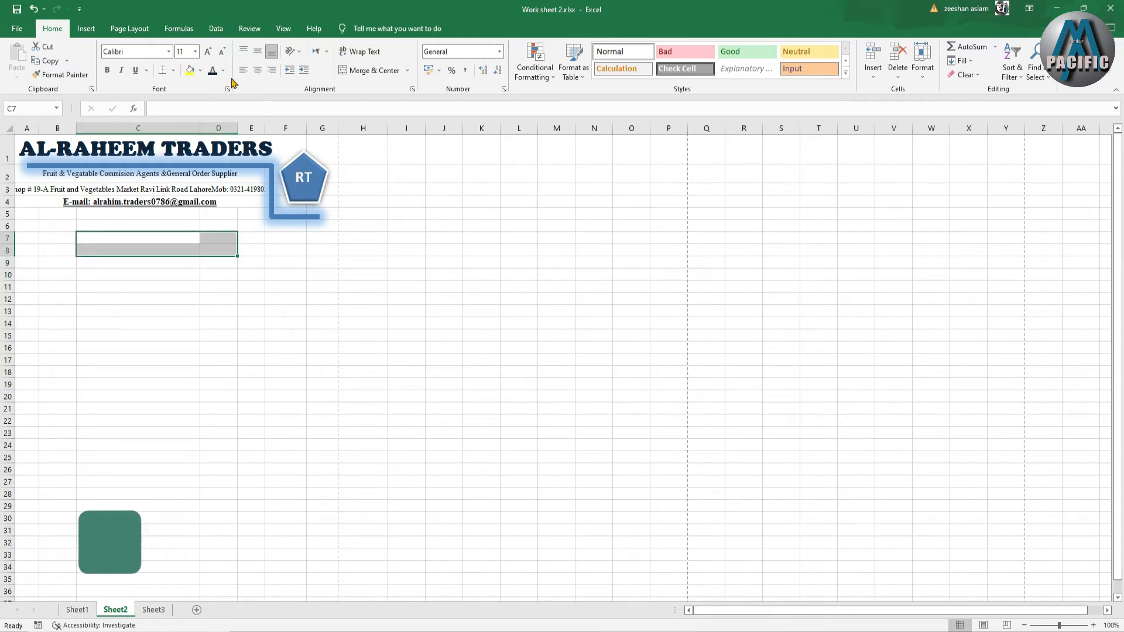
pyautogui.click(373, 70)
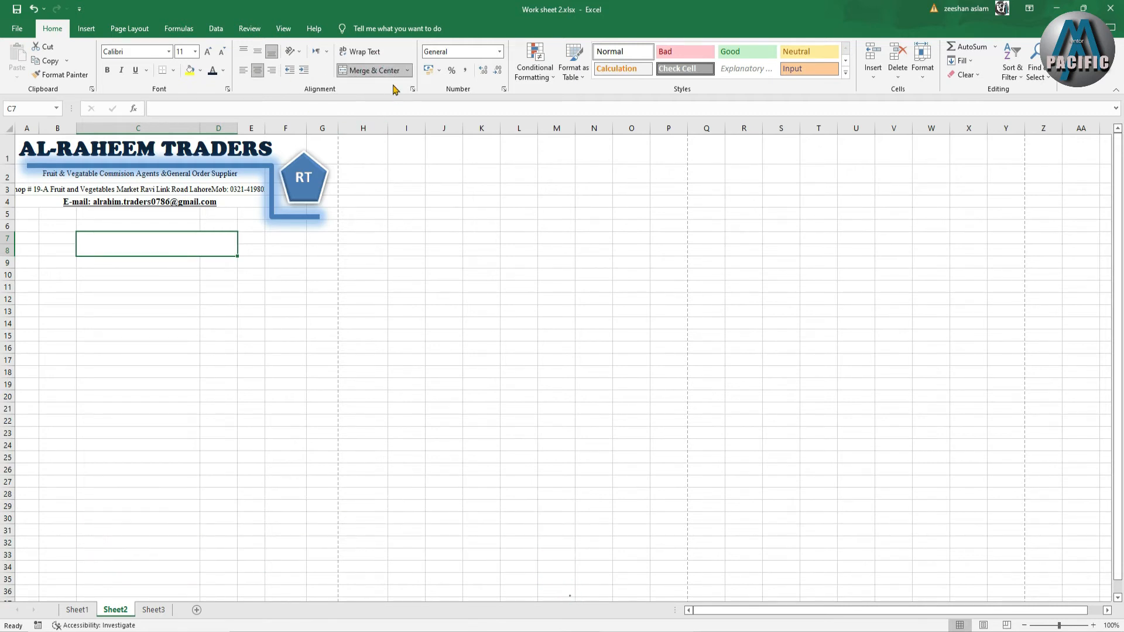
pyautogui.click(366, 70)
# Step: Merge and centre cells C7:C8 with the Check Cell style and enter the title "Invoiice"
pyautogui.click(148, 240)
pyautogui.moveTo(149, 240); pyautogui.dragTo(149, 251)
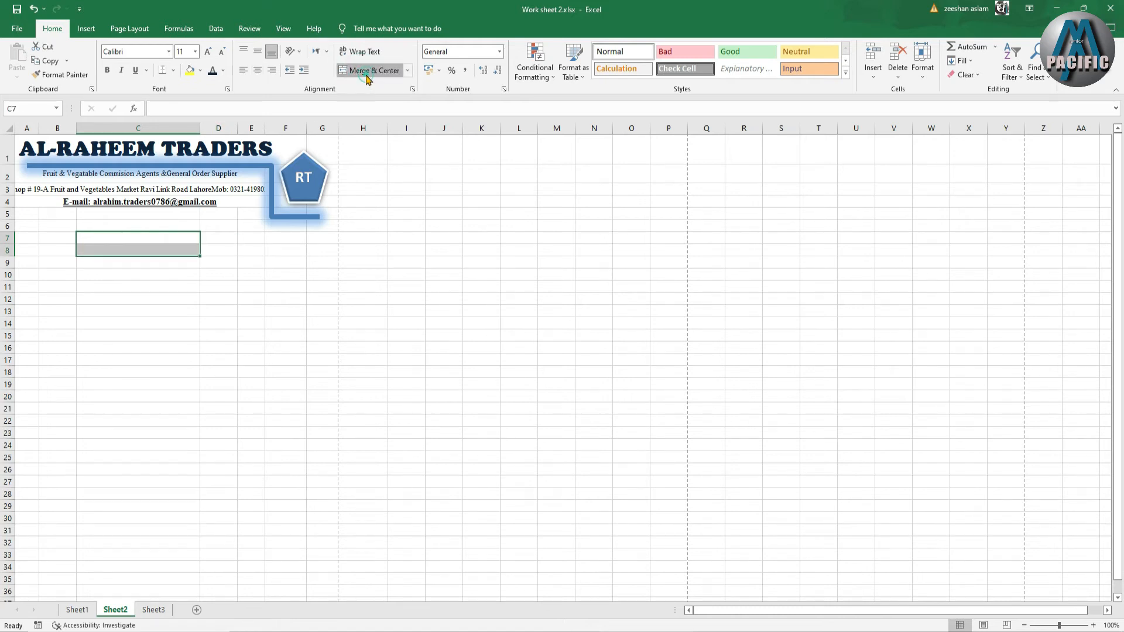
pyautogui.click(373, 70)
pyautogui.click(713, 71)
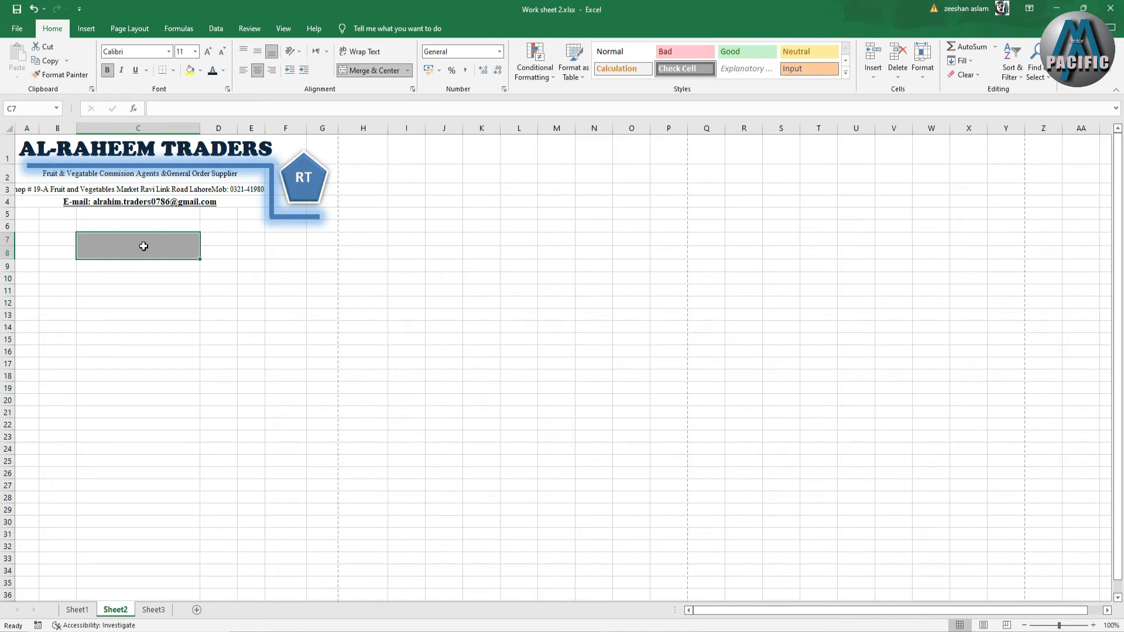
pyautogui.write('Invoiice')
pyautogui.press('Return')
# Step: Centre the invoice title vertically in its merged cell and colour its text dark blue
pyautogui.click(138, 246)
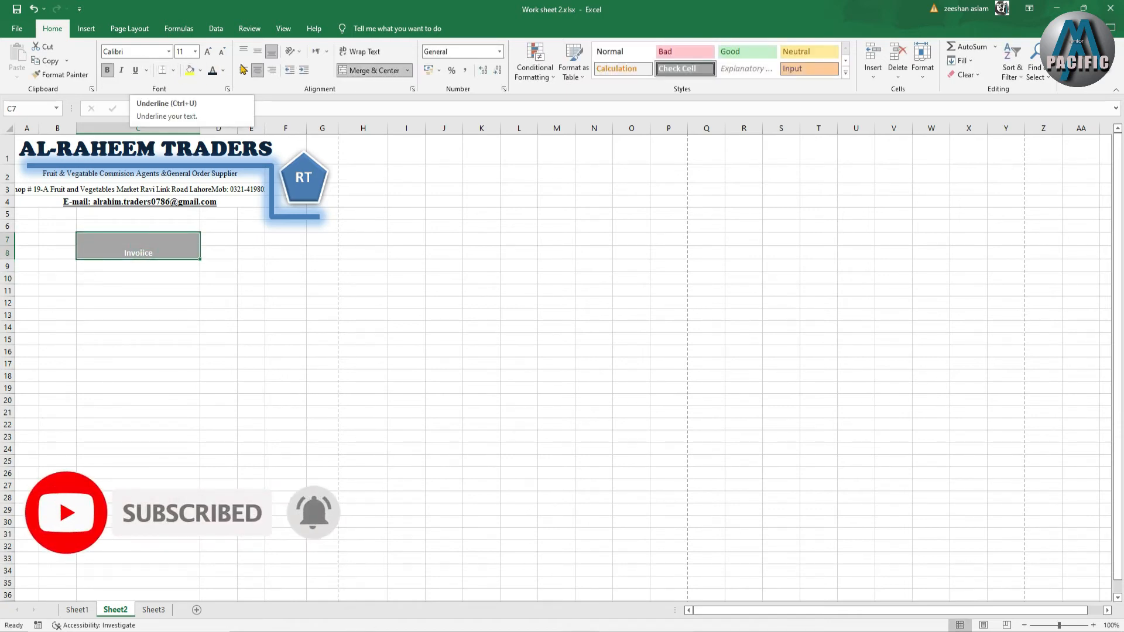
pyautogui.click(257, 52)
pyautogui.click(223, 70)
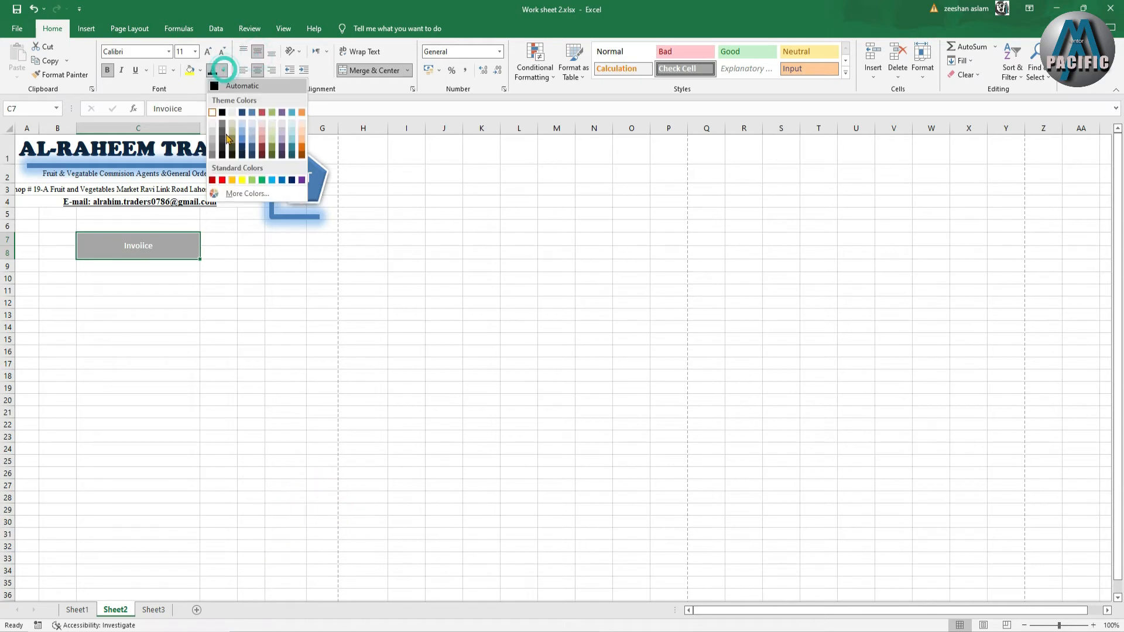
pyautogui.click(240, 153)
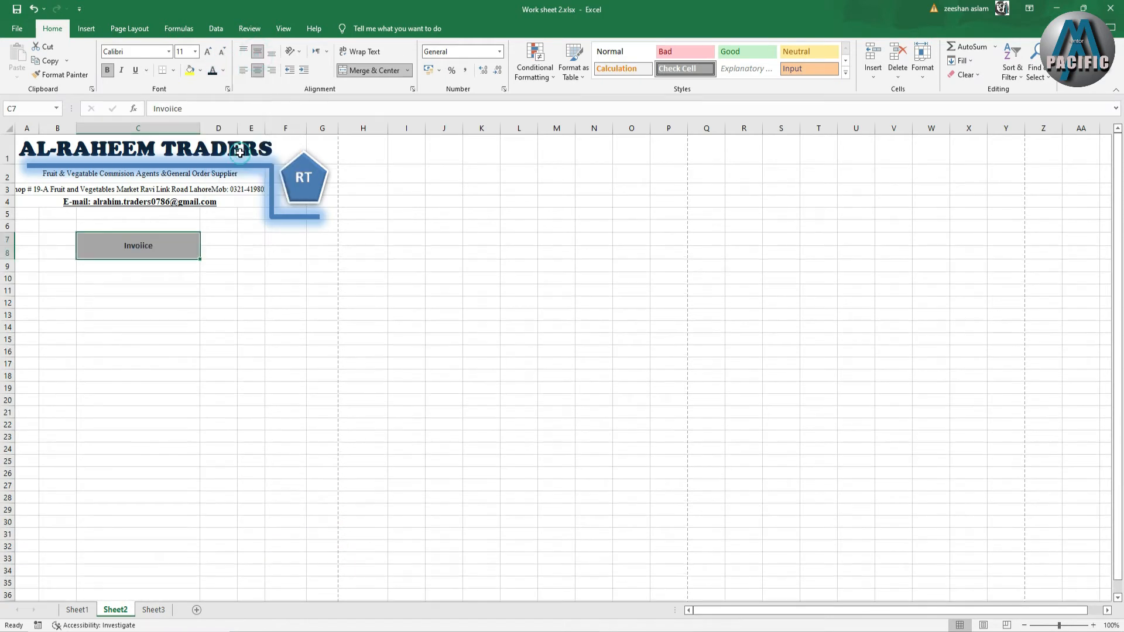
# Step: Format the invoice title in the Algerian font at size 20 with italics
pyautogui.click(169, 52)
pyautogui.click(141, 154)
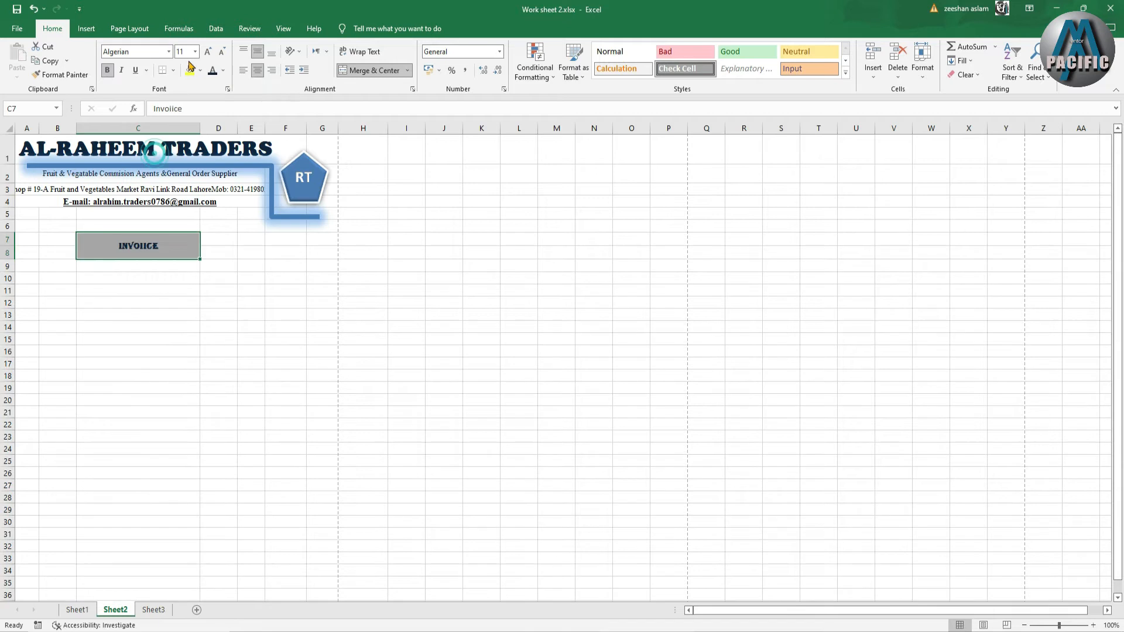
pyautogui.click(208, 53)
pyautogui.click(208, 52)
pyautogui.click(208, 52)
pyautogui.click(208, 52)
pyautogui.click(208, 52)
pyautogui.click(121, 70)
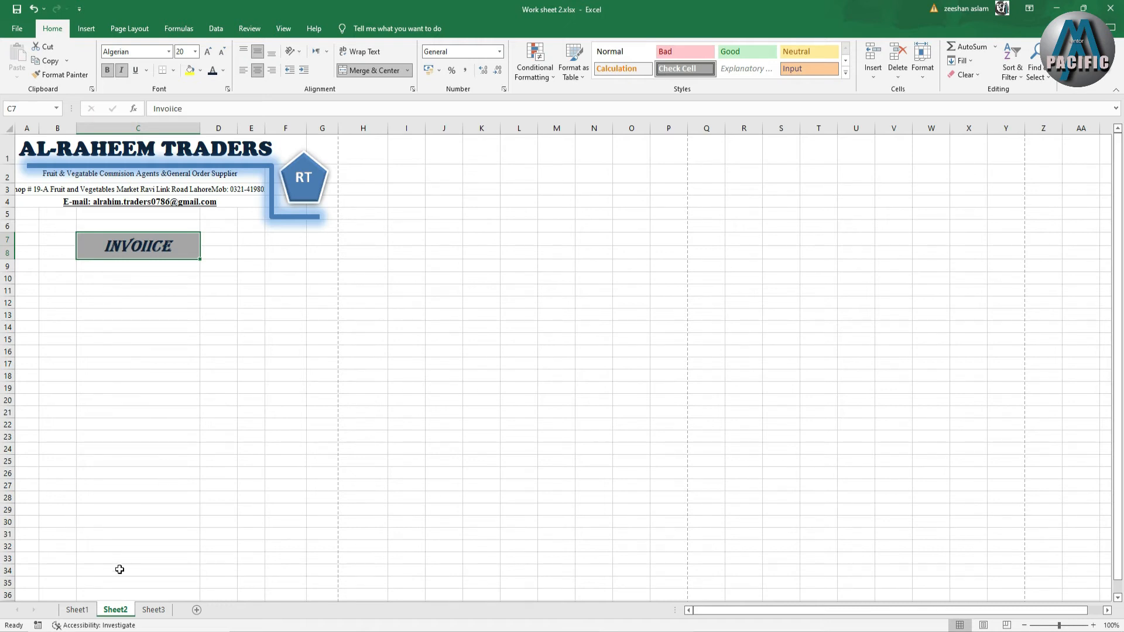
# Step: Examine the Date, Invoice#, GR# and Store block on Sheet1 and size up a matching four-row range on Sheet2
pyautogui.click(77, 610)
pyautogui.scroll(-1, 183, 355)
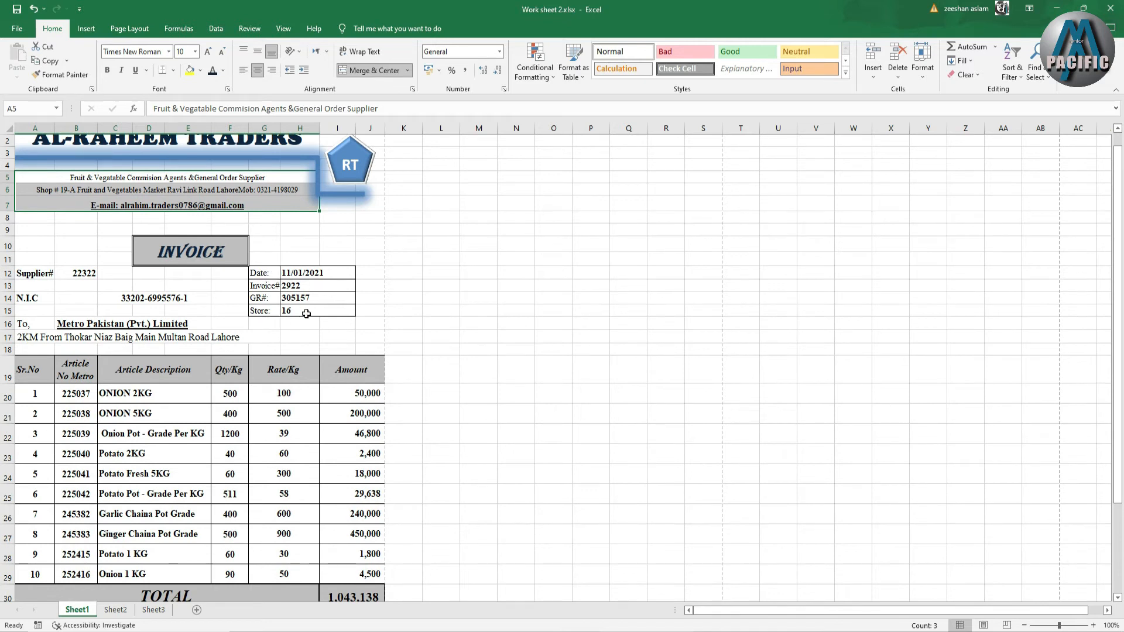
pyautogui.click(115, 609)
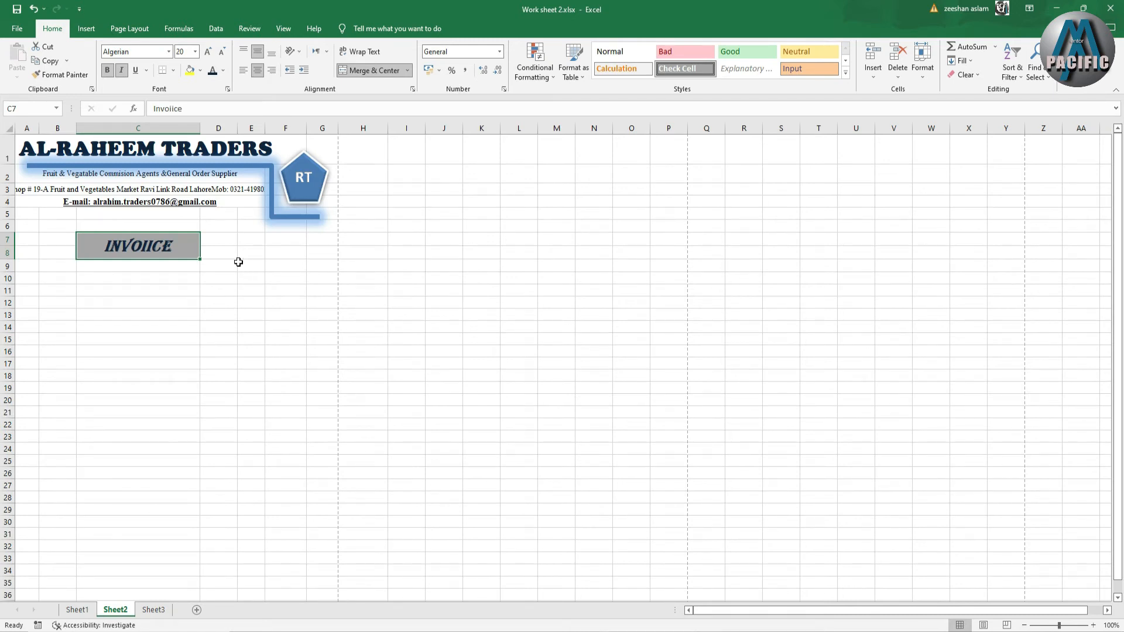
pyautogui.moveTo(248, 261); pyautogui.dragTo(314, 301)
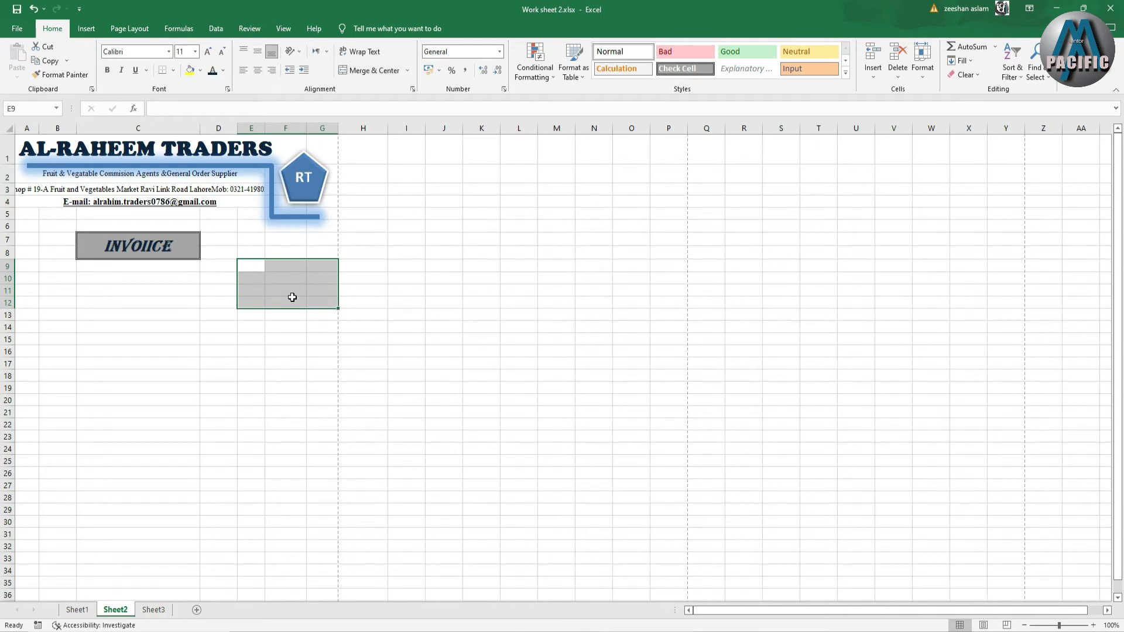
pyautogui.moveTo(227, 271); pyautogui.dragTo(308, 309)
pyautogui.click(258, 339)
pyautogui.moveTo(249, 254); pyautogui.dragTo(249, 266)
pyautogui.moveTo(222, 264); pyautogui.dragTo(271, 301)
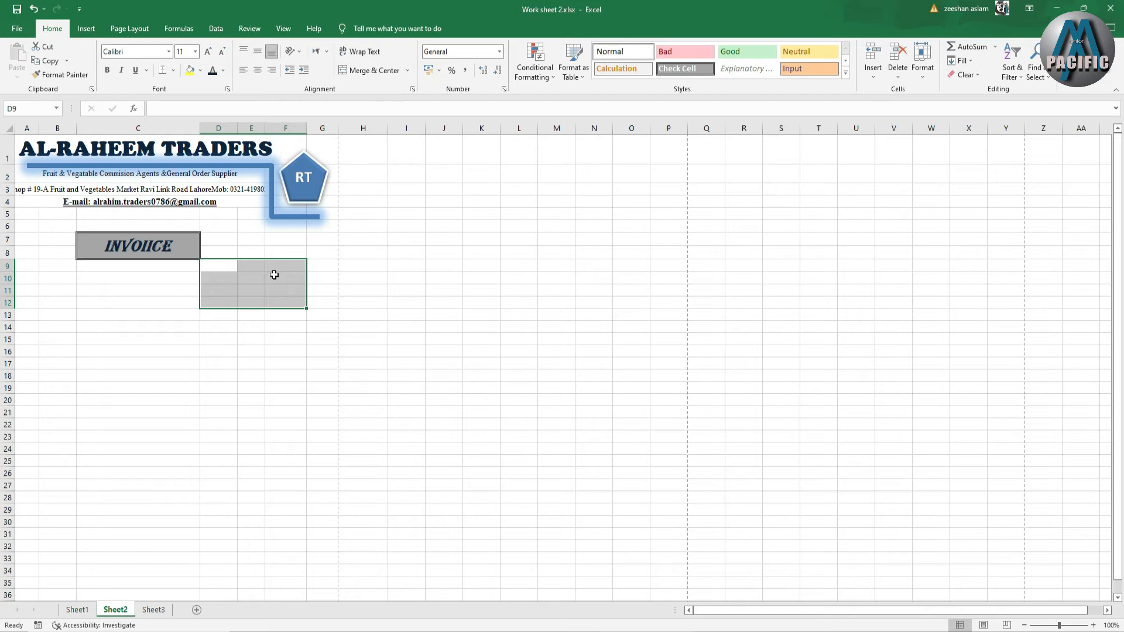
pyautogui.click(257, 334)
# Step: Merge the cells E9:F12 across, row by row, for the invoice detail values
pyautogui.moveTo(252, 265); pyautogui.dragTo(278, 307)
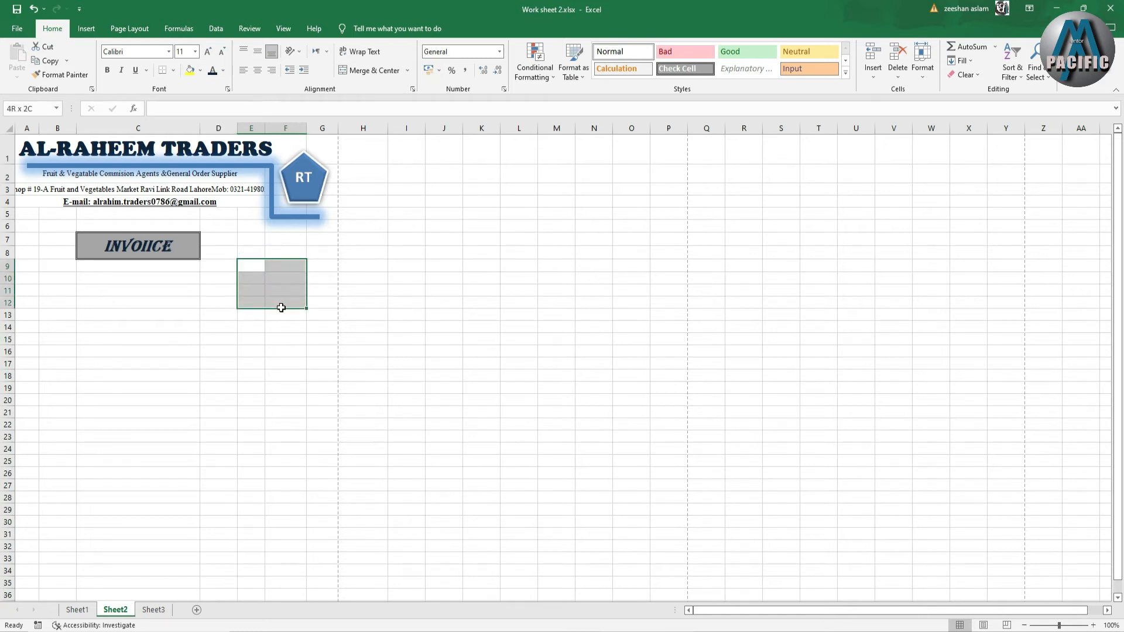
pyautogui.click(407, 70)
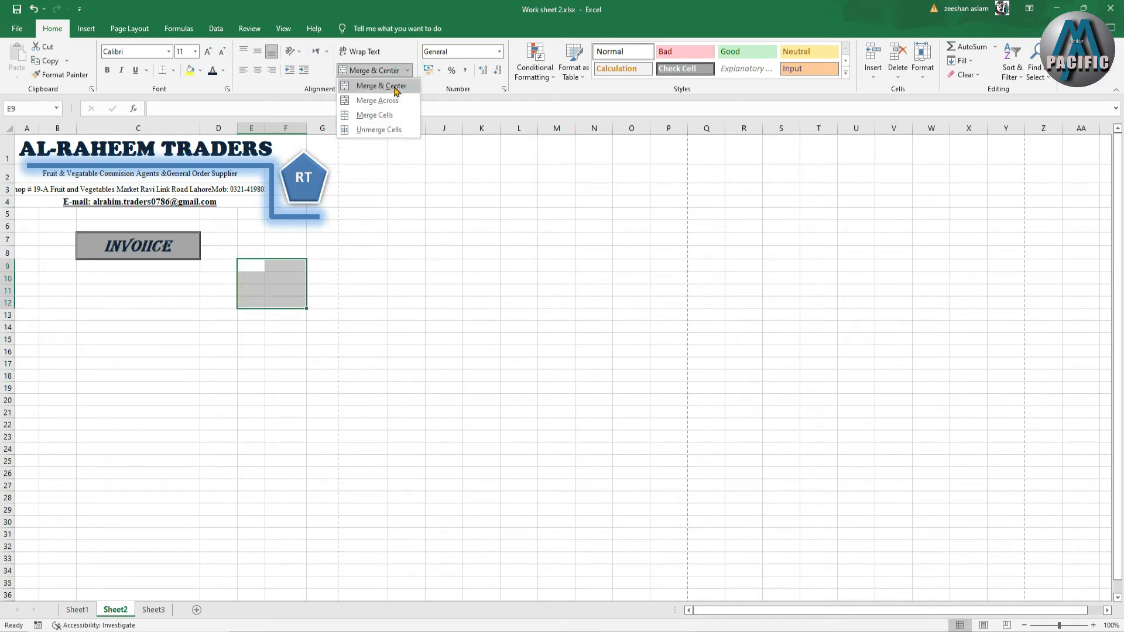
pyautogui.click(392, 101)
pyautogui.click(261, 364)
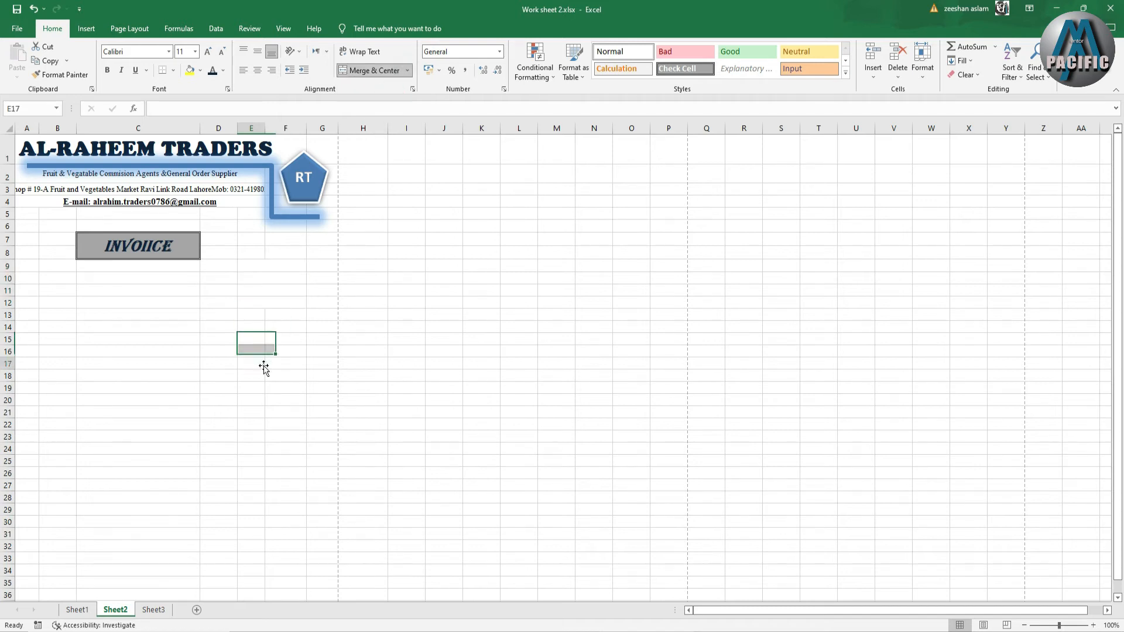
# Step: Apply all borders to the invoice detail block D9:F12
pyautogui.moveTo(219, 264); pyautogui.dragTo(292, 304)
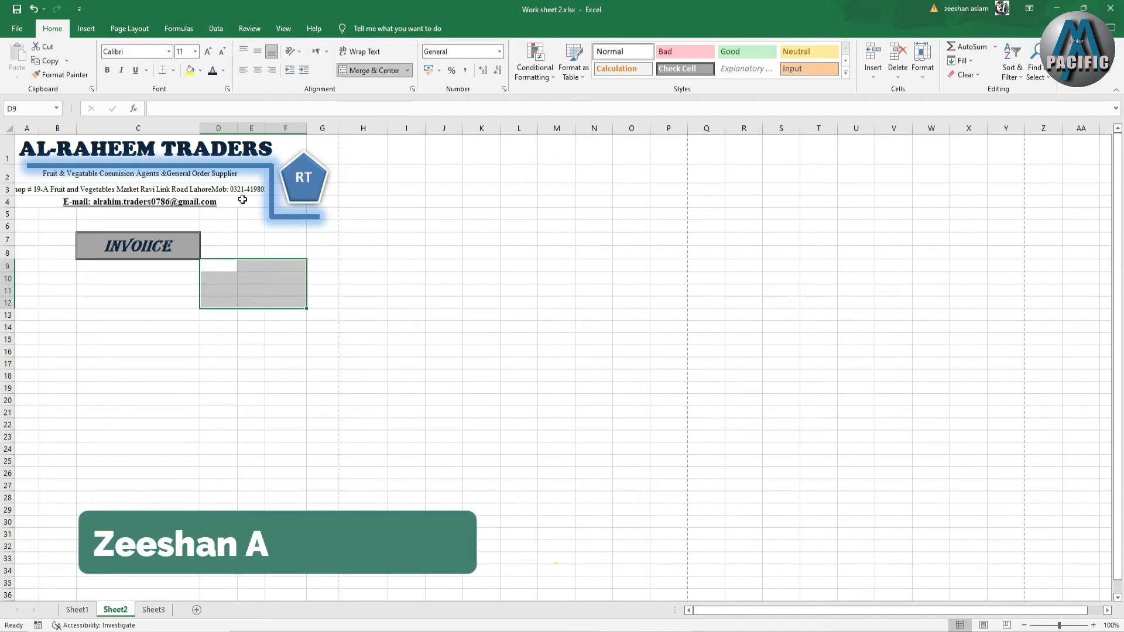
pyautogui.click(173, 70)
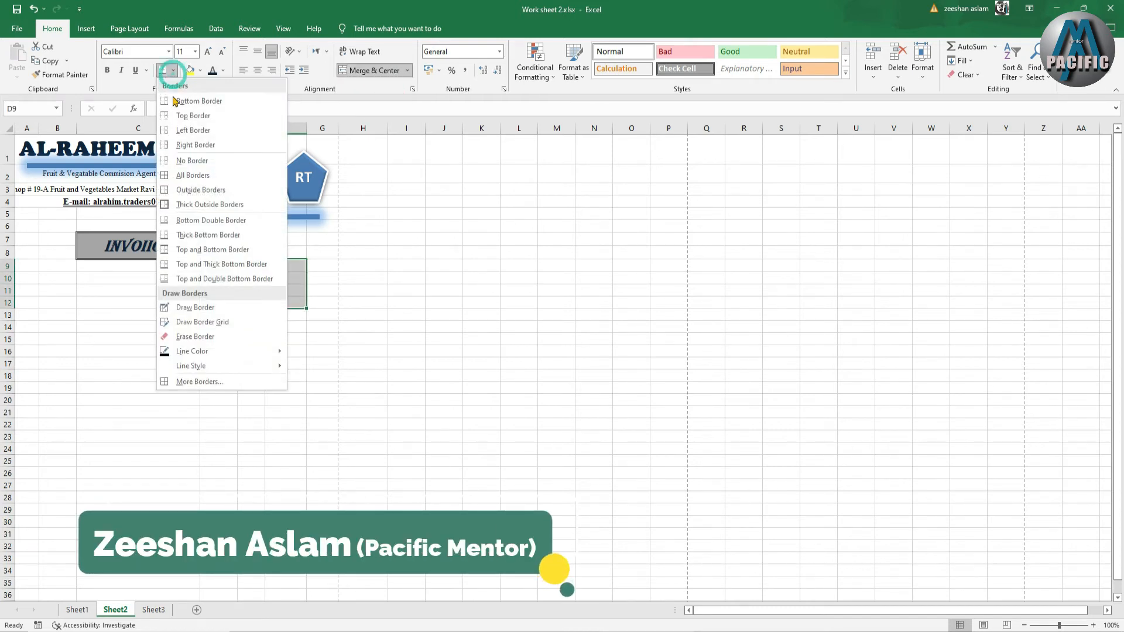
pyautogui.click(179, 171)
pyautogui.click(227, 384)
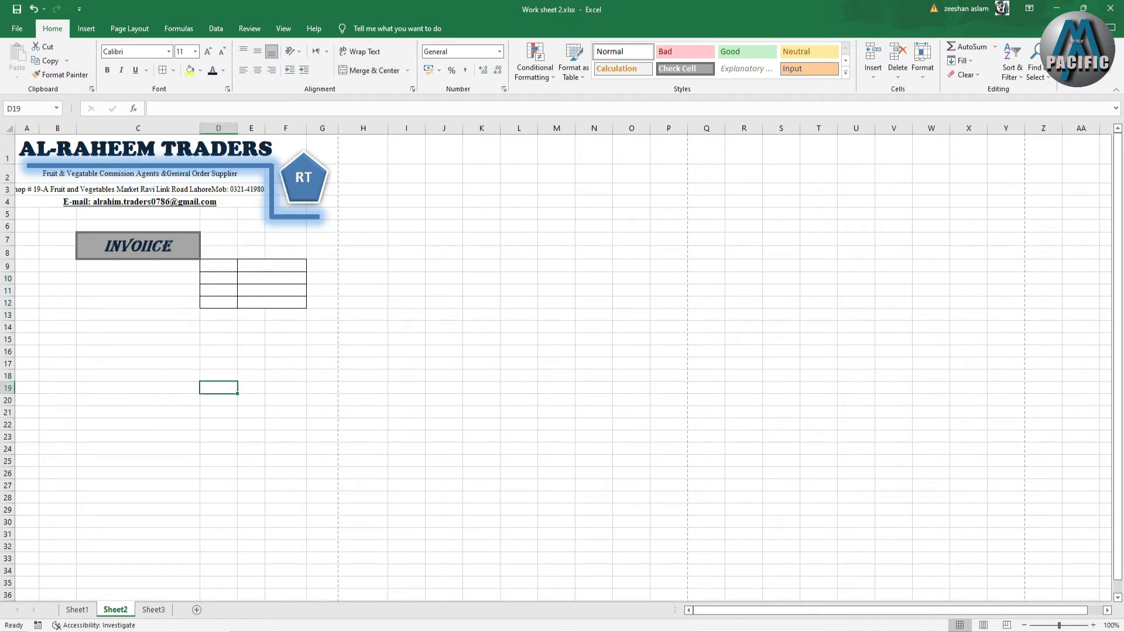
# Step: Copy the Date, Invoice#, GR# and Store block G12:I15 from Sheet1 into Sheet2 starting at cell D9
pyautogui.click(74, 610)
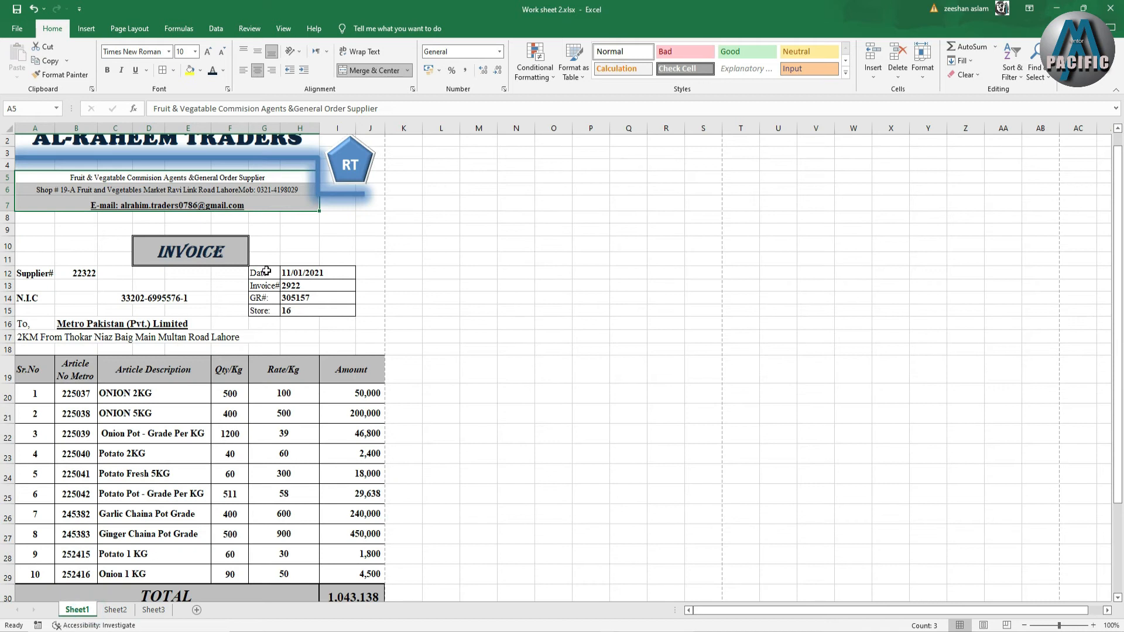
pyautogui.moveTo(266, 271); pyautogui.dragTo(340, 310)
pyautogui.rightClick(300, 310)
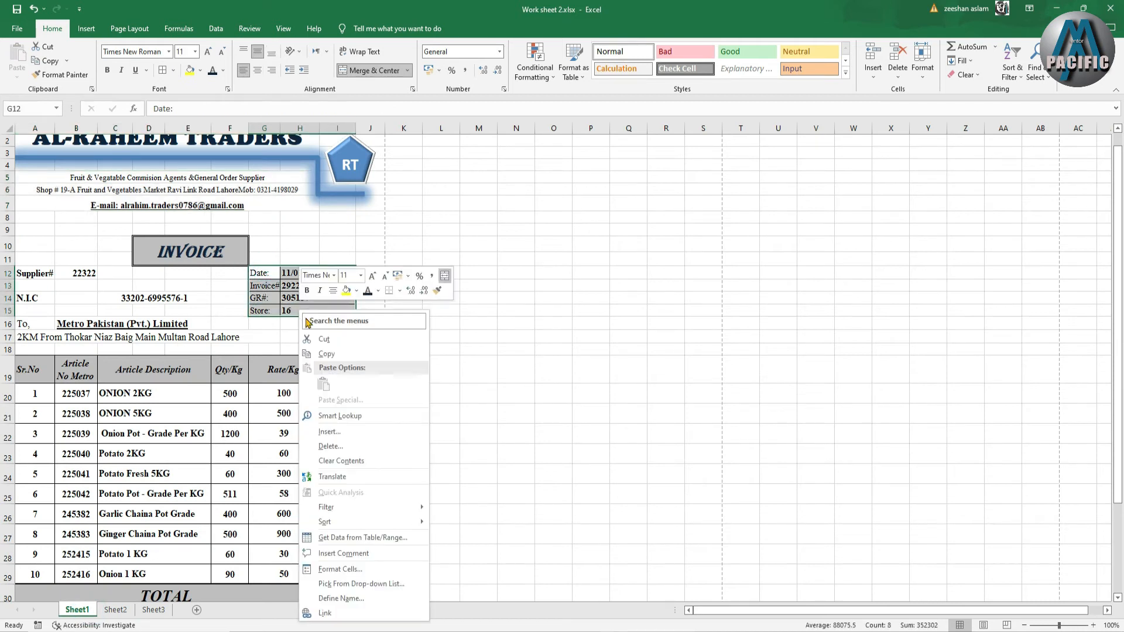
pyautogui.click(320, 356)
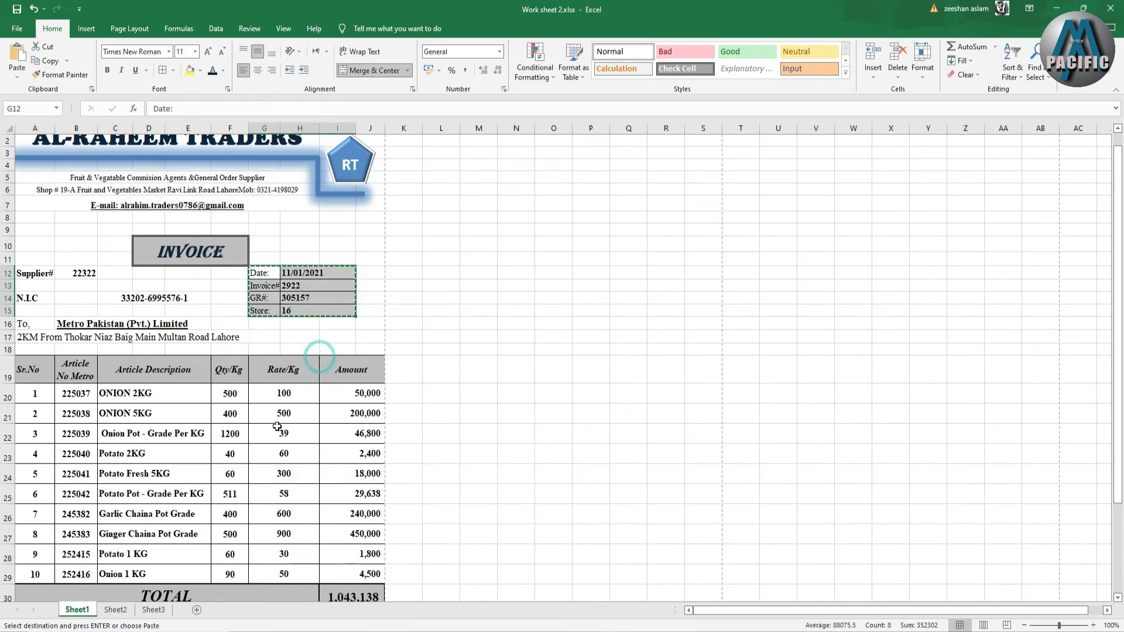
pyautogui.click(115, 609)
pyautogui.rightClick(225, 263)
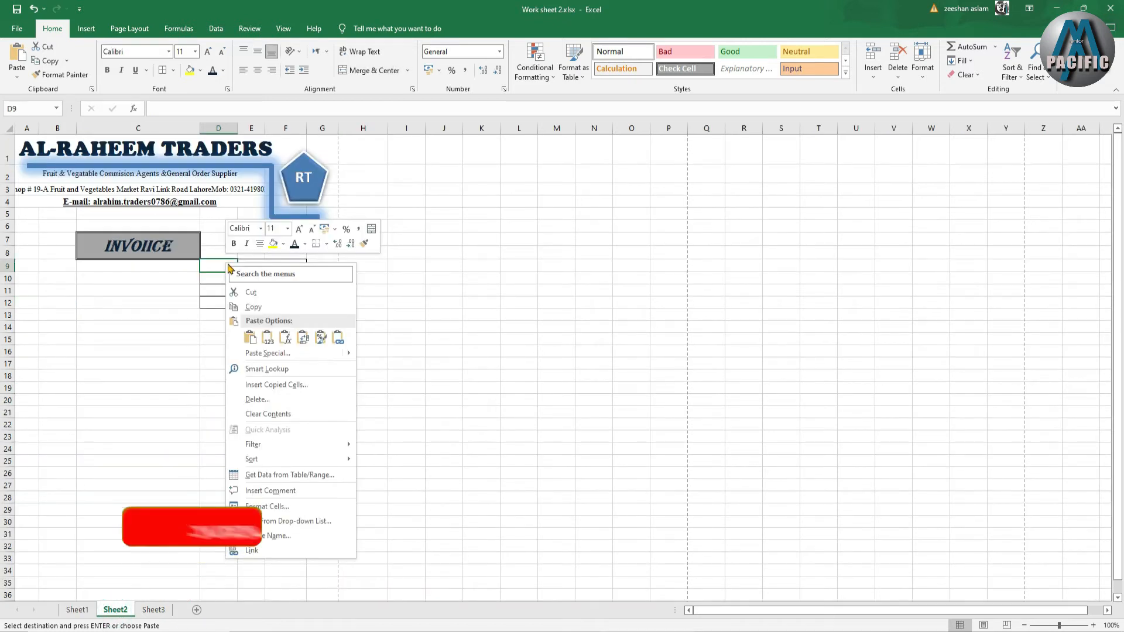
pyautogui.click(251, 339)
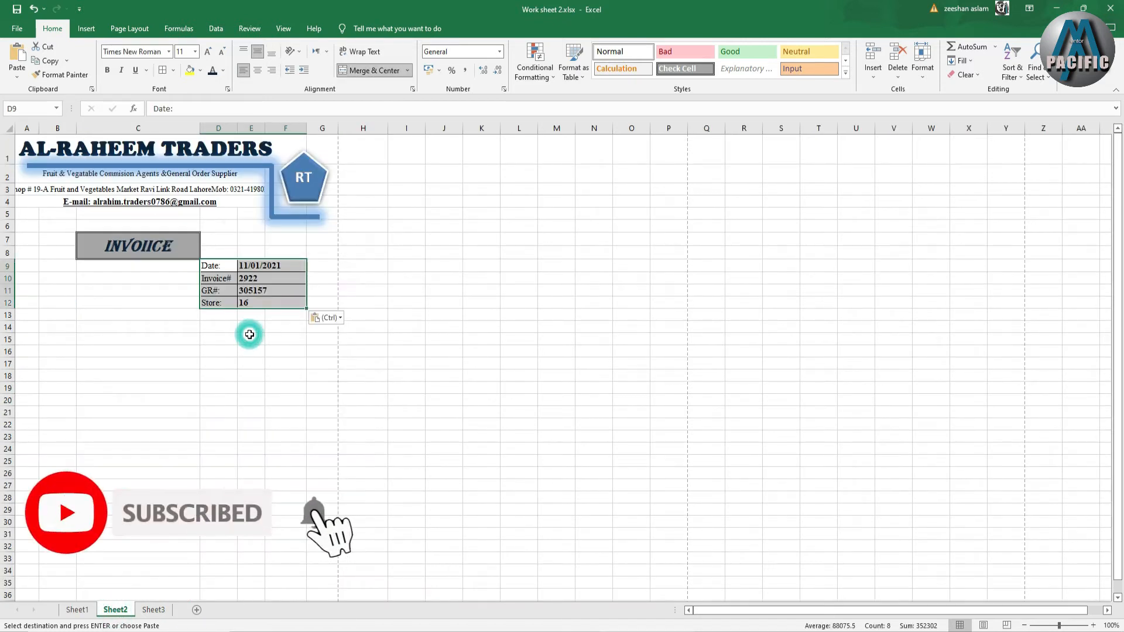
pyautogui.click(245, 363)
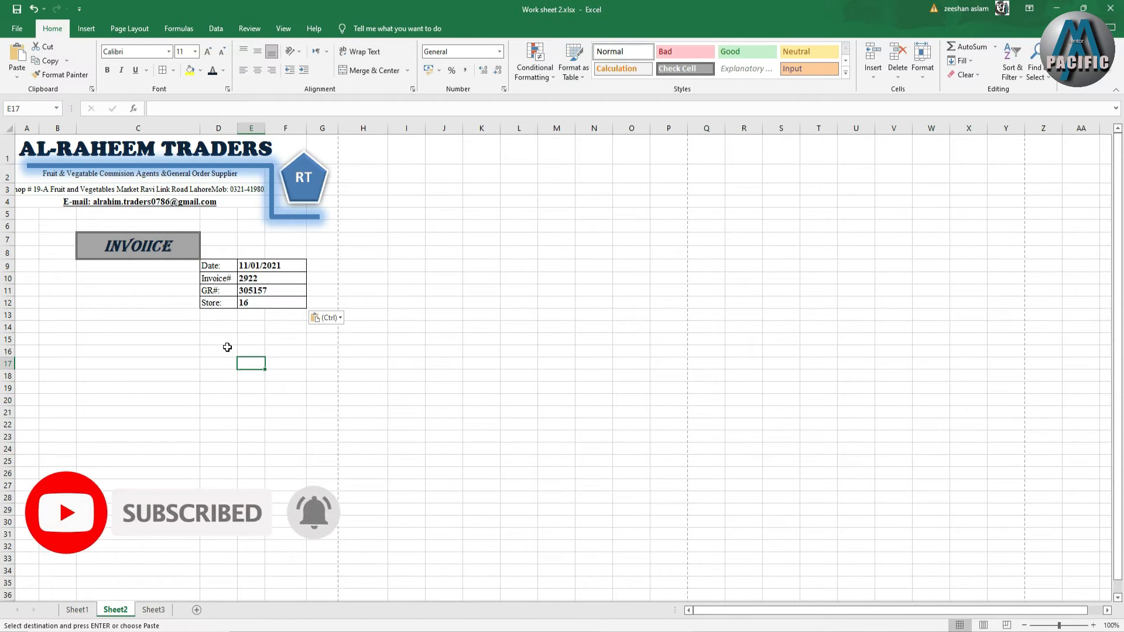
# Step: Copy the supplier, N.I.C and addressee block A12:E16 on Sheet1
pyautogui.click(80, 611)
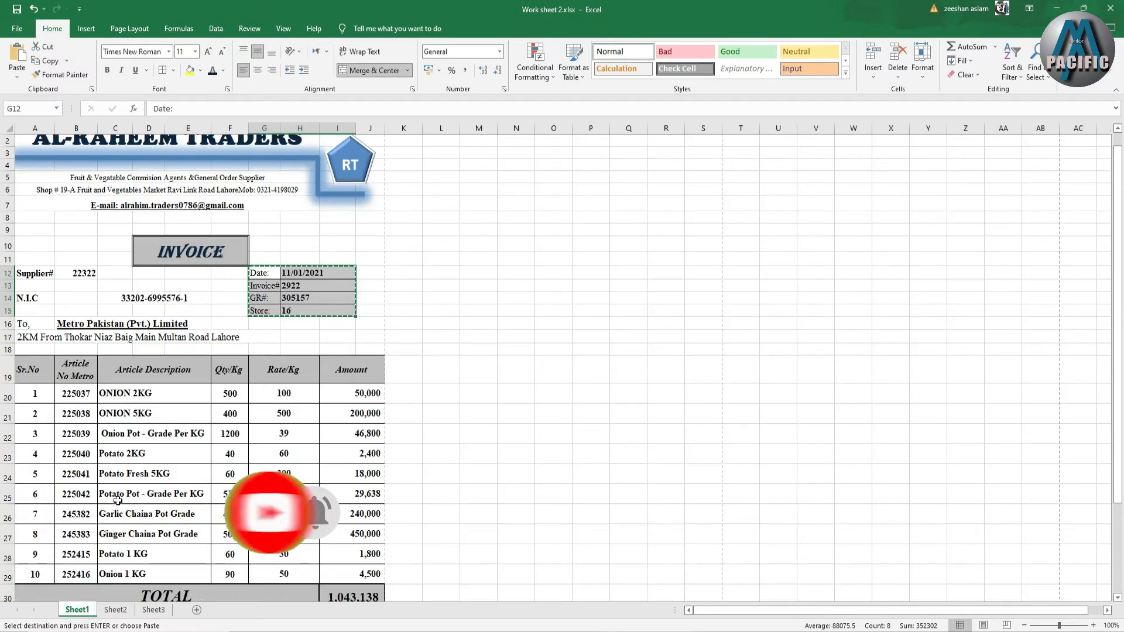
pyautogui.moveTo(27, 270); pyautogui.dragTo(269, 337)
pyautogui.moveTo(134, 338); pyautogui.dragTo(86, 328)
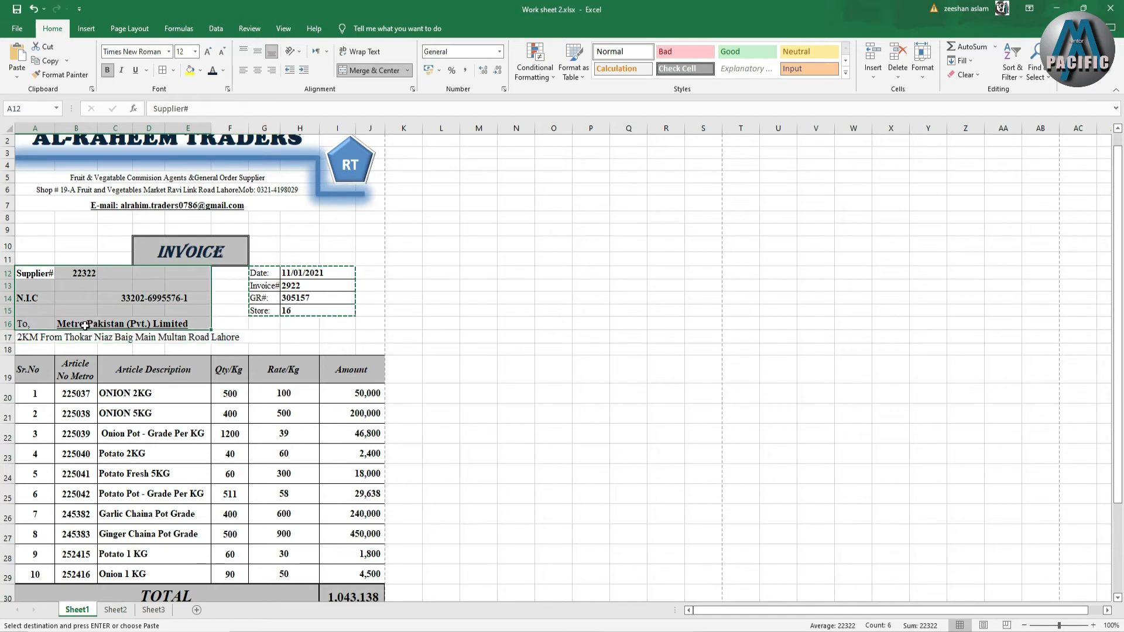
pyautogui.rightClick(84, 332)
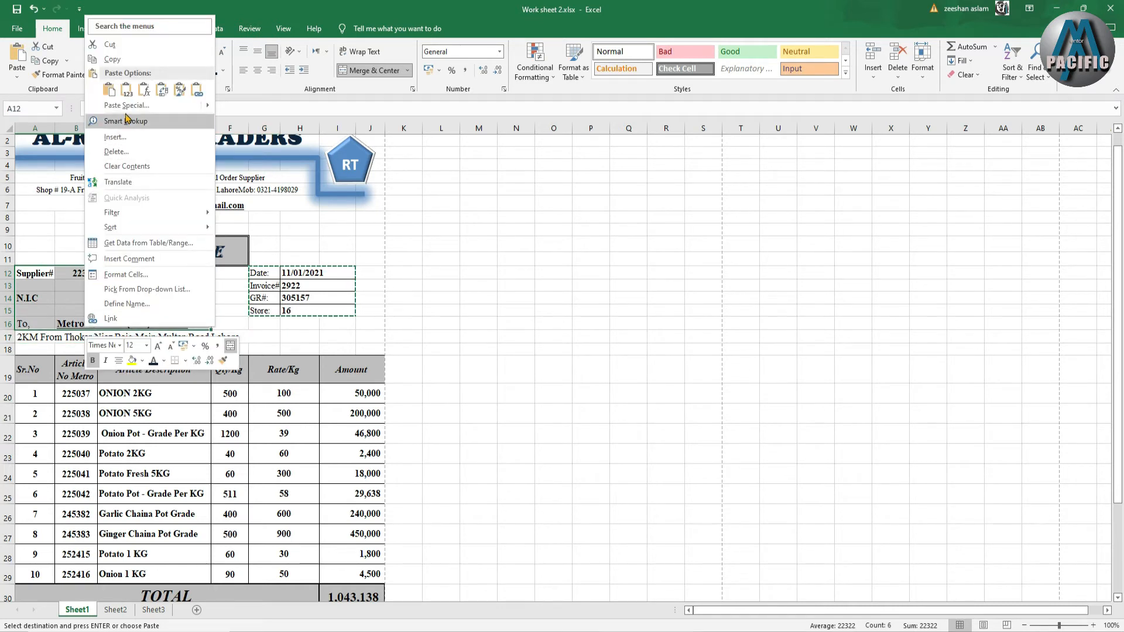
pyautogui.click(97, 56)
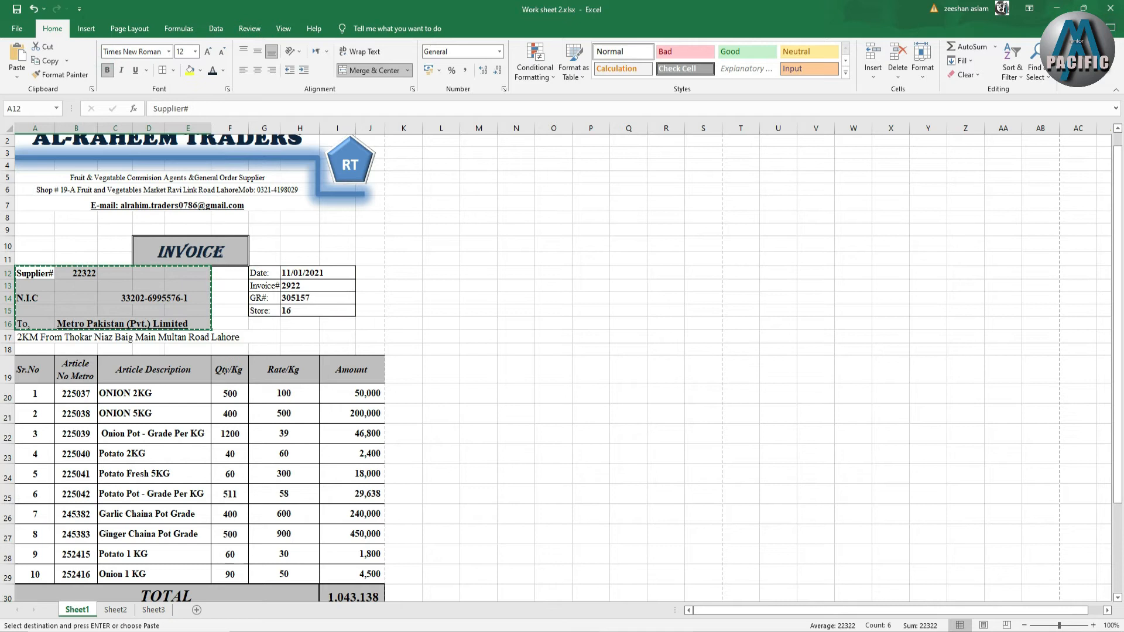
# Step: Try to paste the copied supplier and addressee block into Sheet2, starting from A9 or A10
pyautogui.click(115, 611)
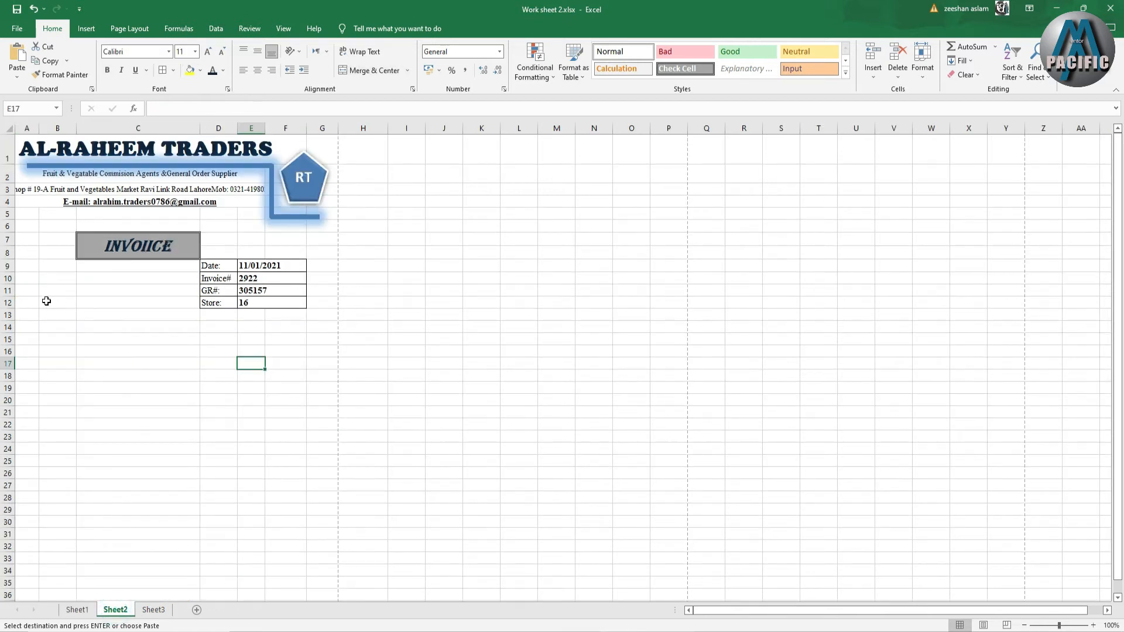
pyautogui.rightClick(29, 270)
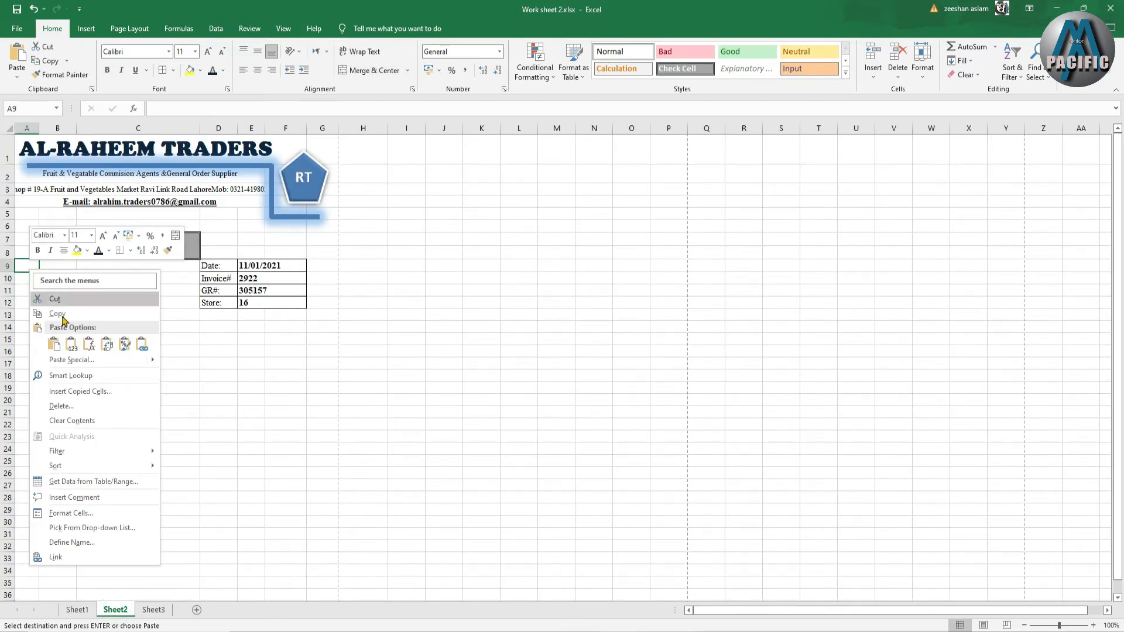
pyautogui.click(65, 360)
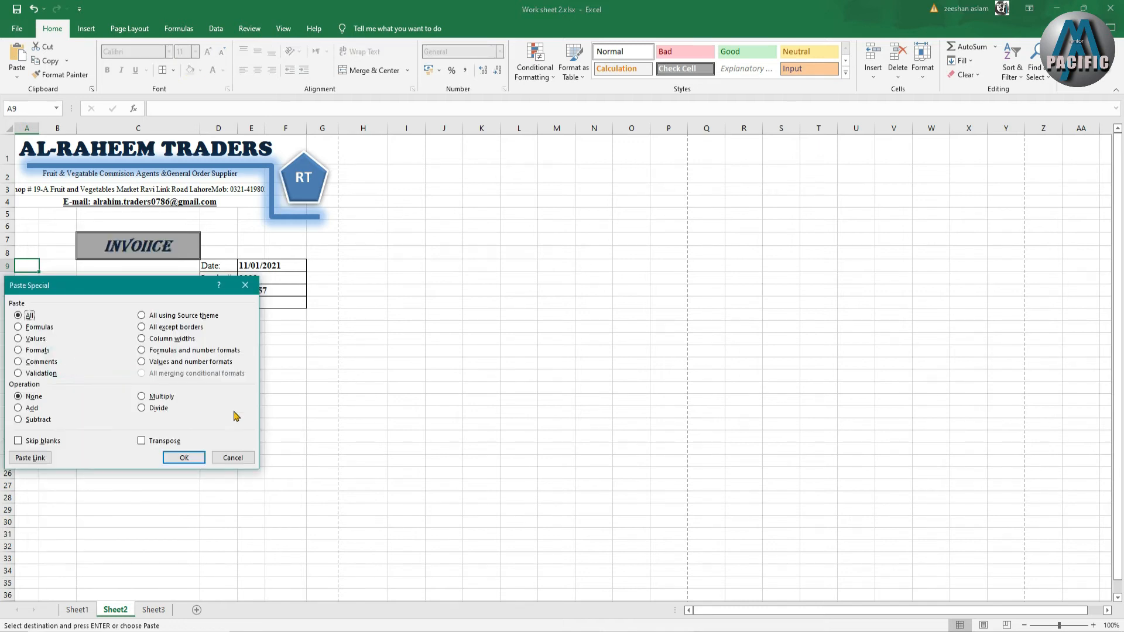
pyautogui.click(233, 458)
pyautogui.click(86, 347)
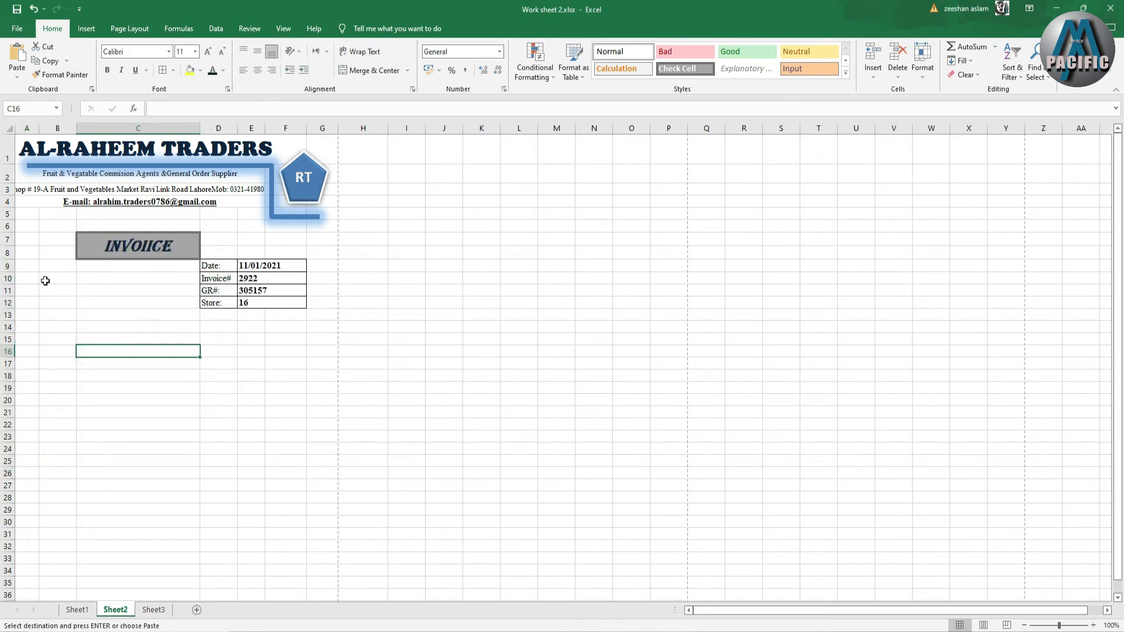
pyautogui.click(33, 278)
pyautogui.moveTo(33, 278); pyautogui.dragTo(104, 318)
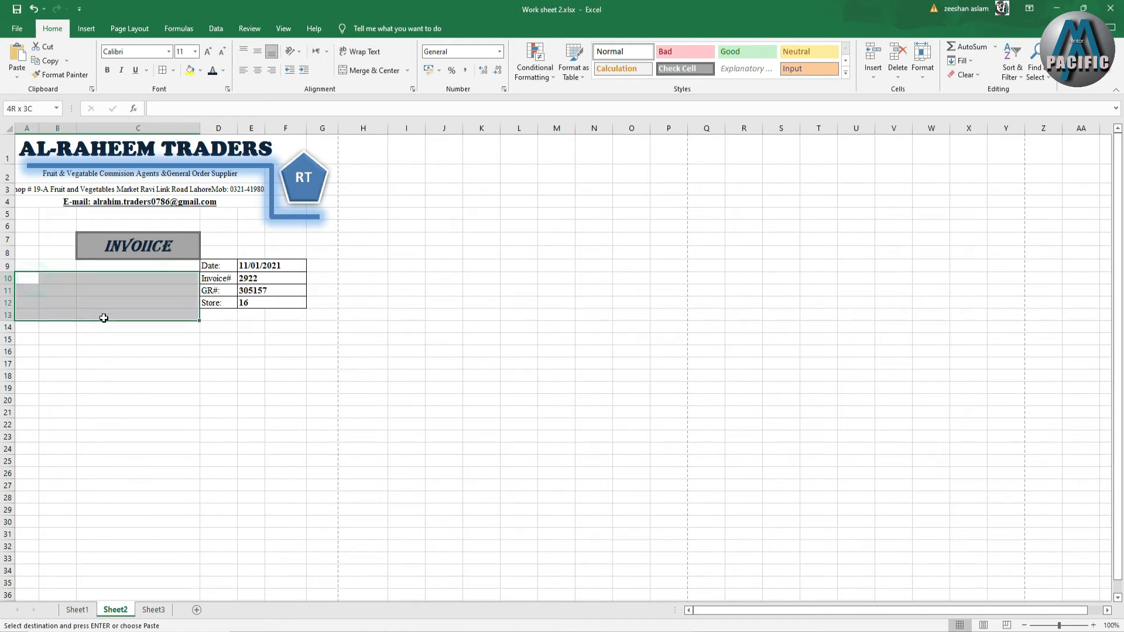
pyautogui.rightClick(123, 327)
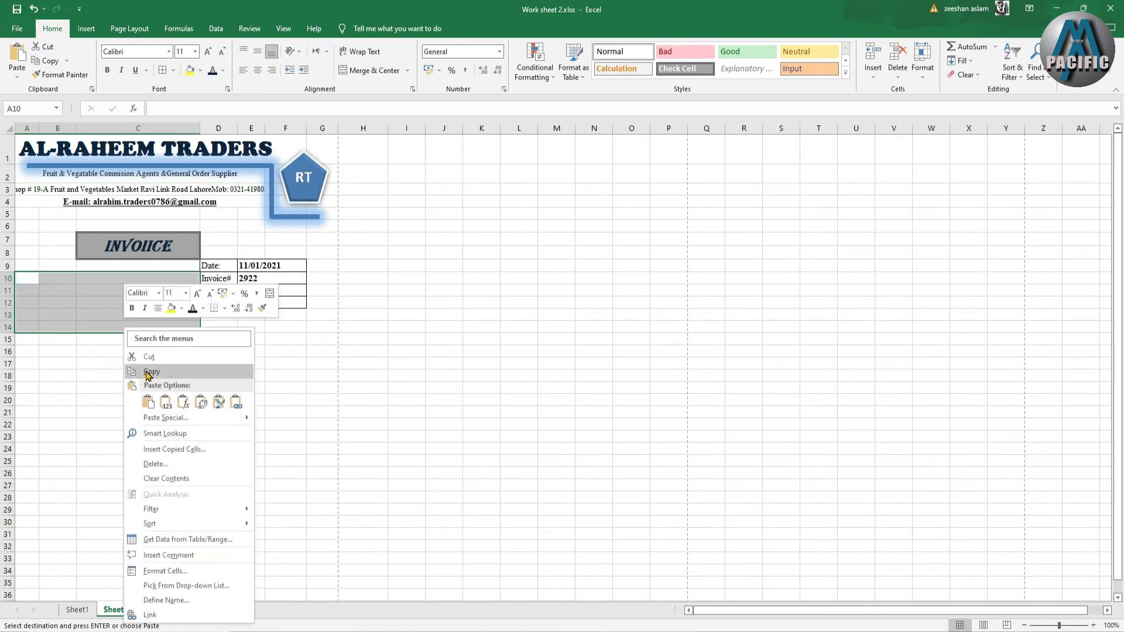
pyautogui.click(147, 405)
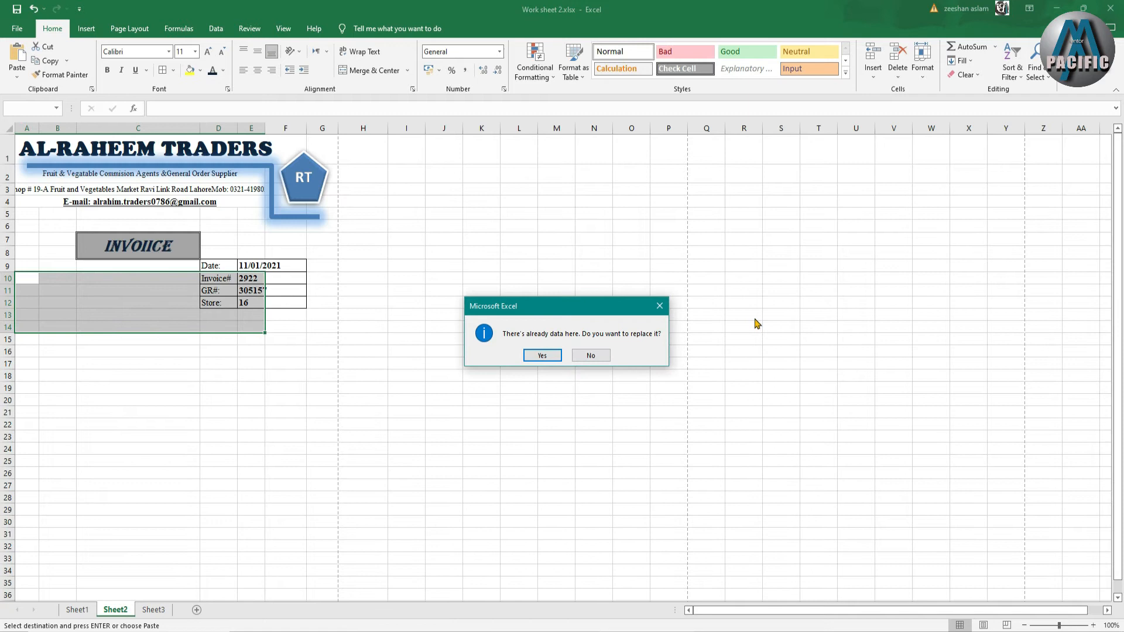
pyautogui.click(593, 355)
pyautogui.click(196, 351)
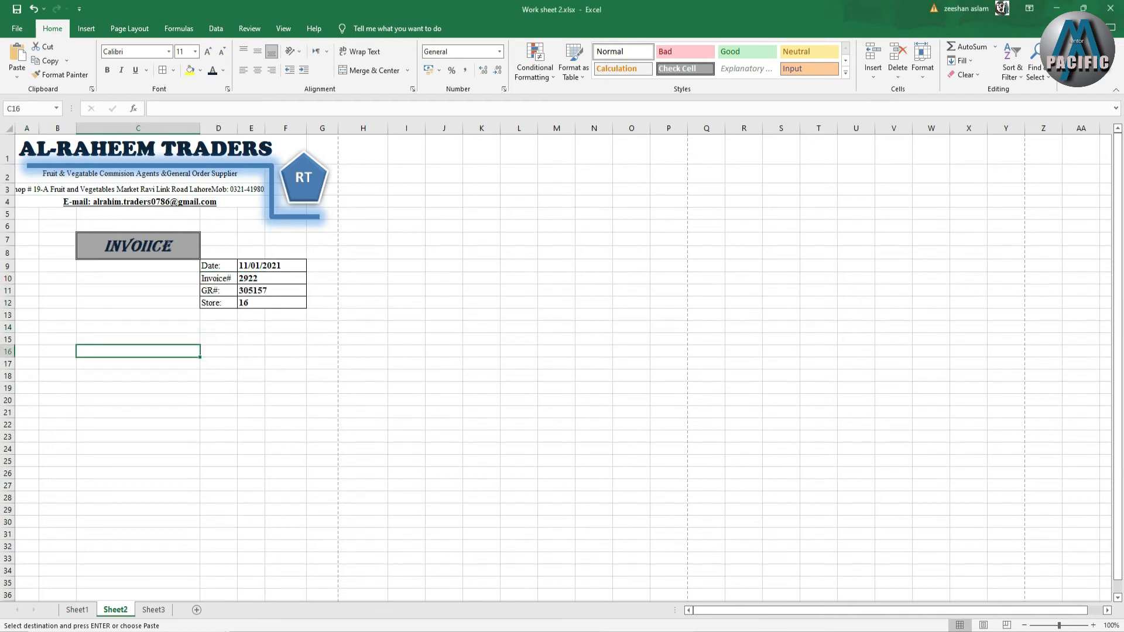
# Step: Check the supplier block on Sheet1 again and slightly widen column A on Sheet2
pyautogui.click(77, 610)
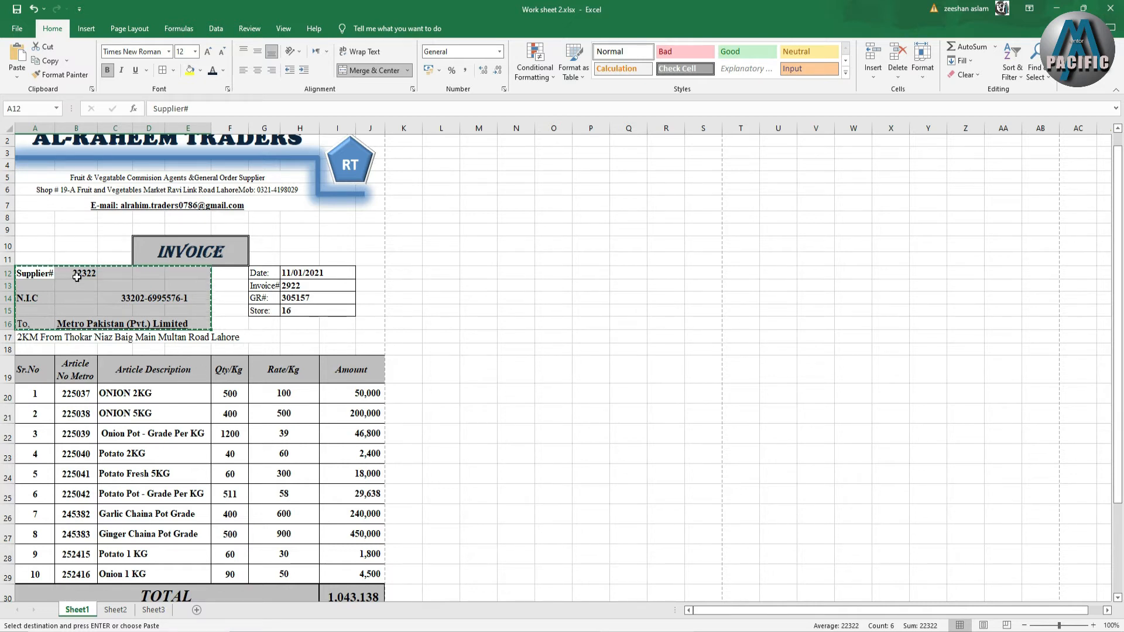
pyautogui.click(116, 609)
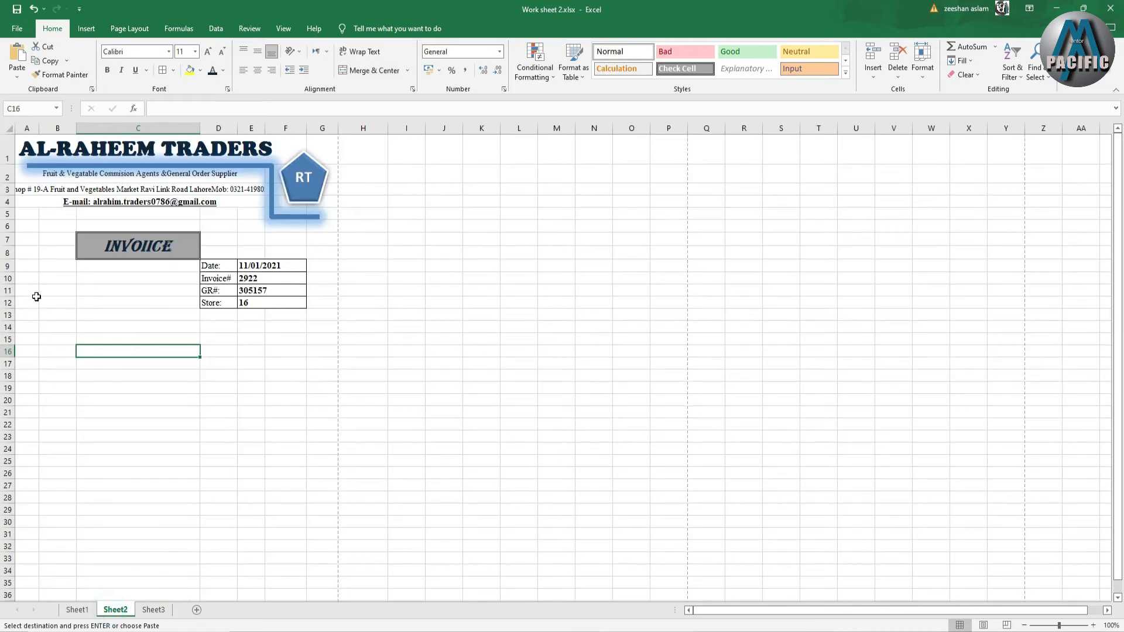
pyautogui.click(34, 280)
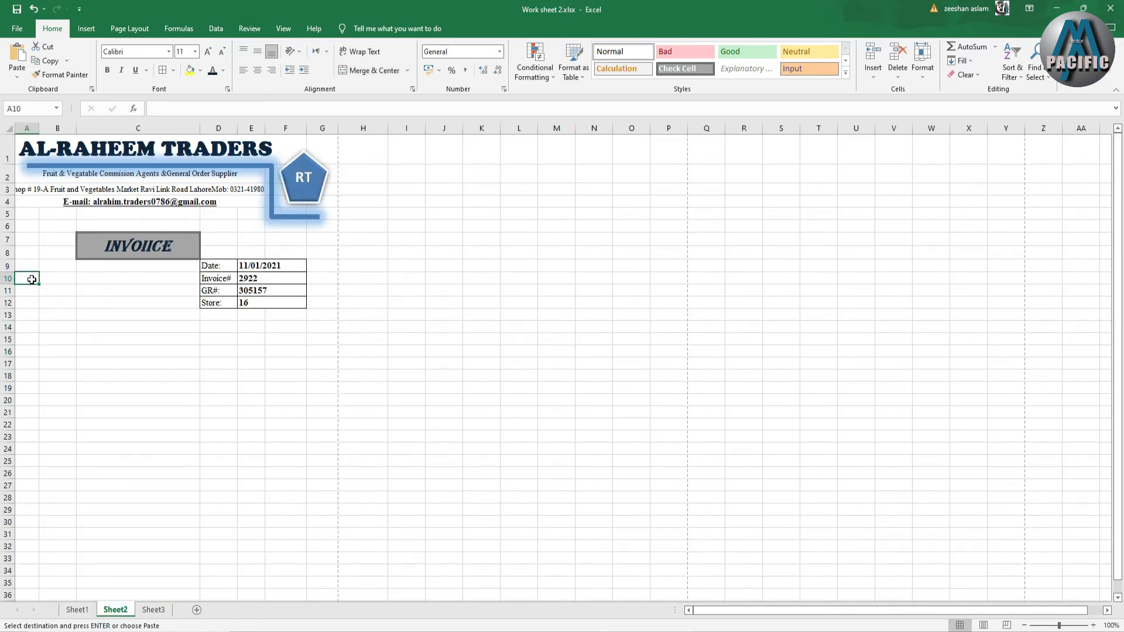
pyautogui.moveTo(38, 129); pyautogui.dragTo(49, 131)
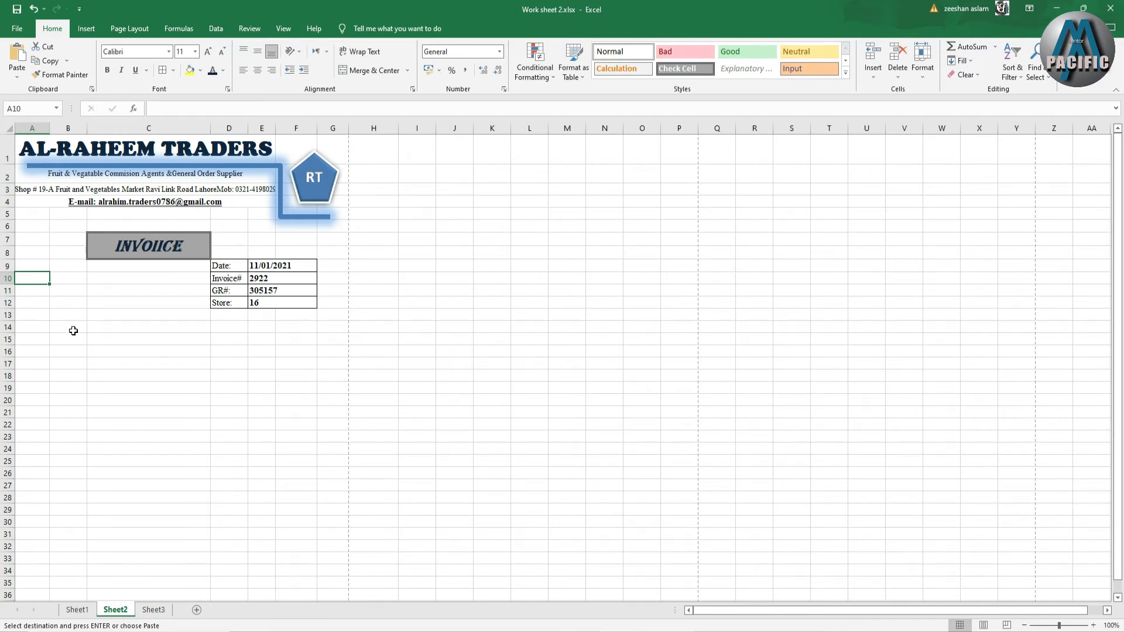
# Step: Enter the label "Name:" in A10 and "Metro" in C10
pyautogui.write('S')
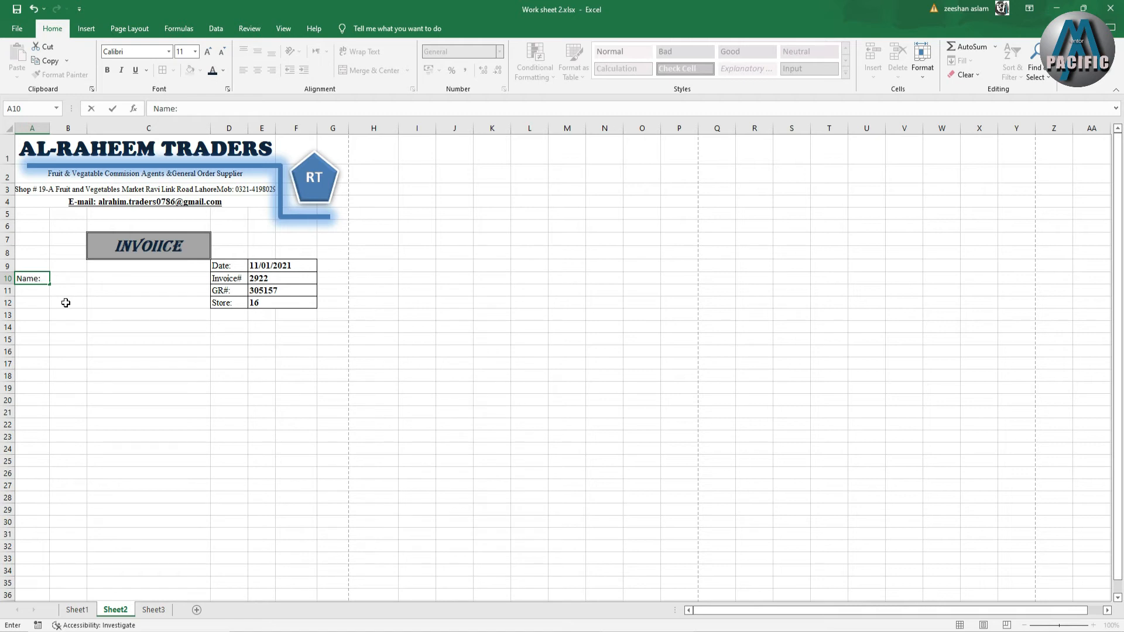
pyautogui.press('Tab')
pyautogui.press('Tab')
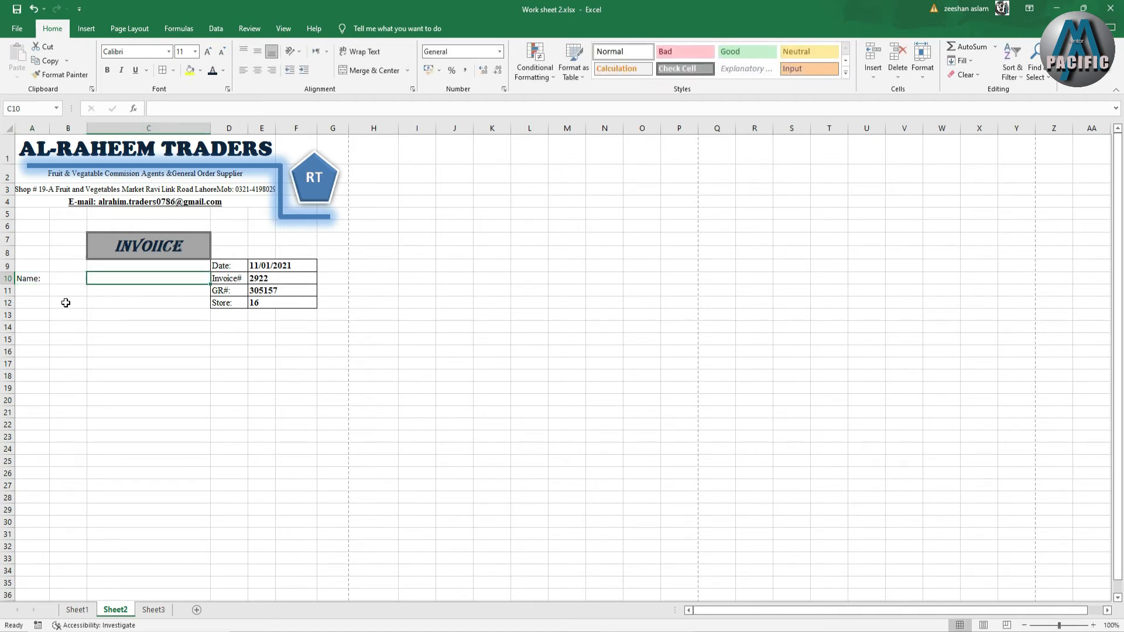
pyautogui.write('Metro')
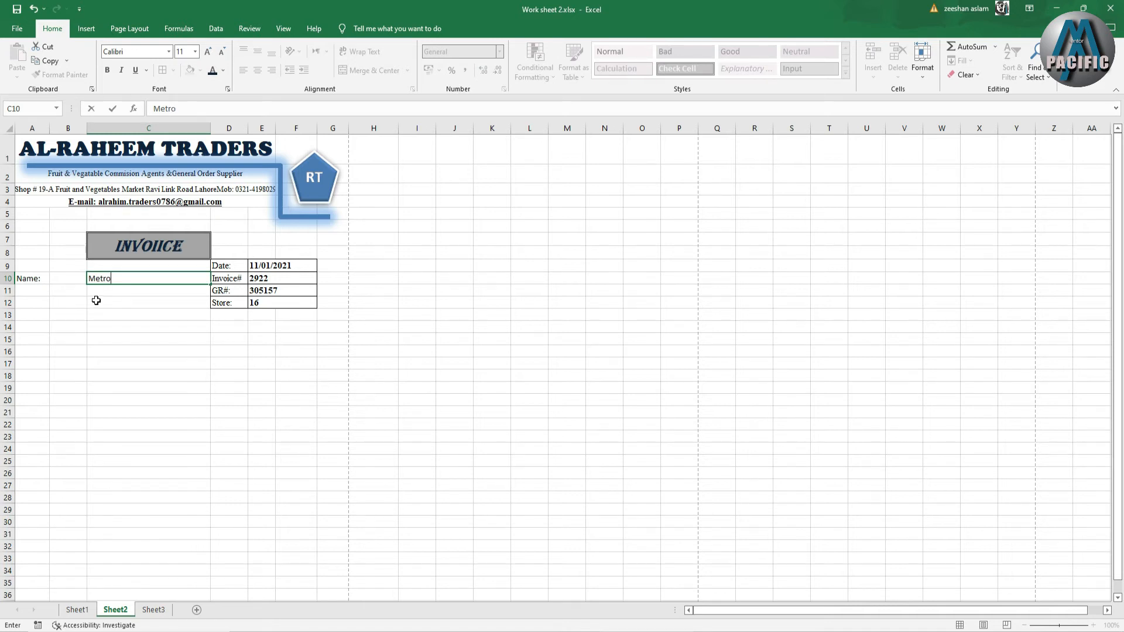
# Step: Enter the label "M/S" in A12 and "Lahore" in C12
pyautogui.click(35, 302)
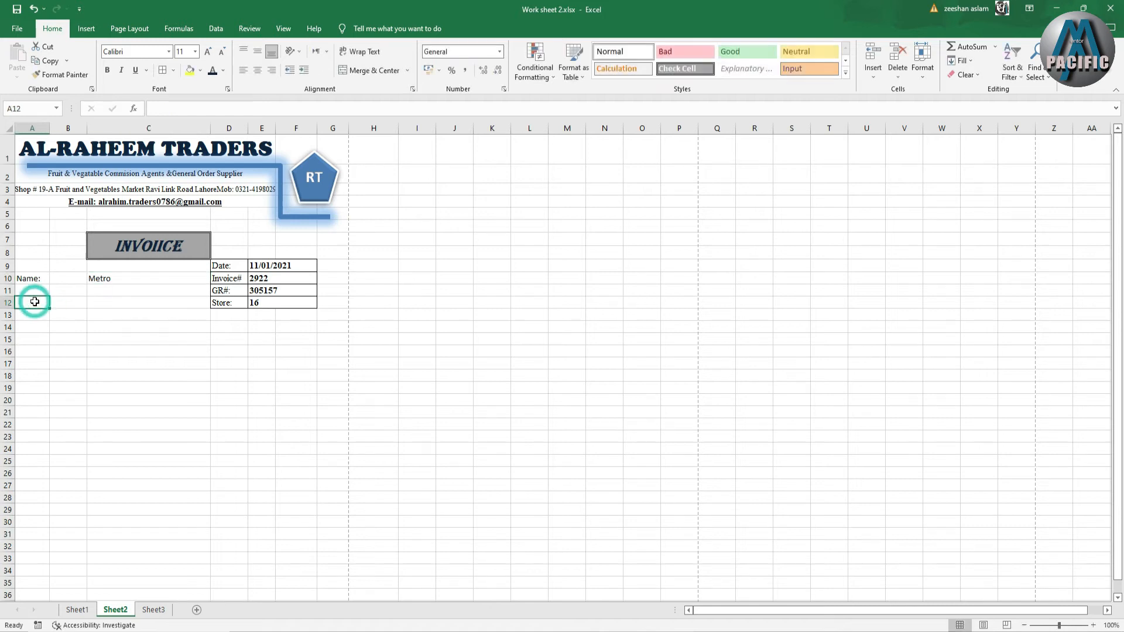
pyautogui.write('M/S')
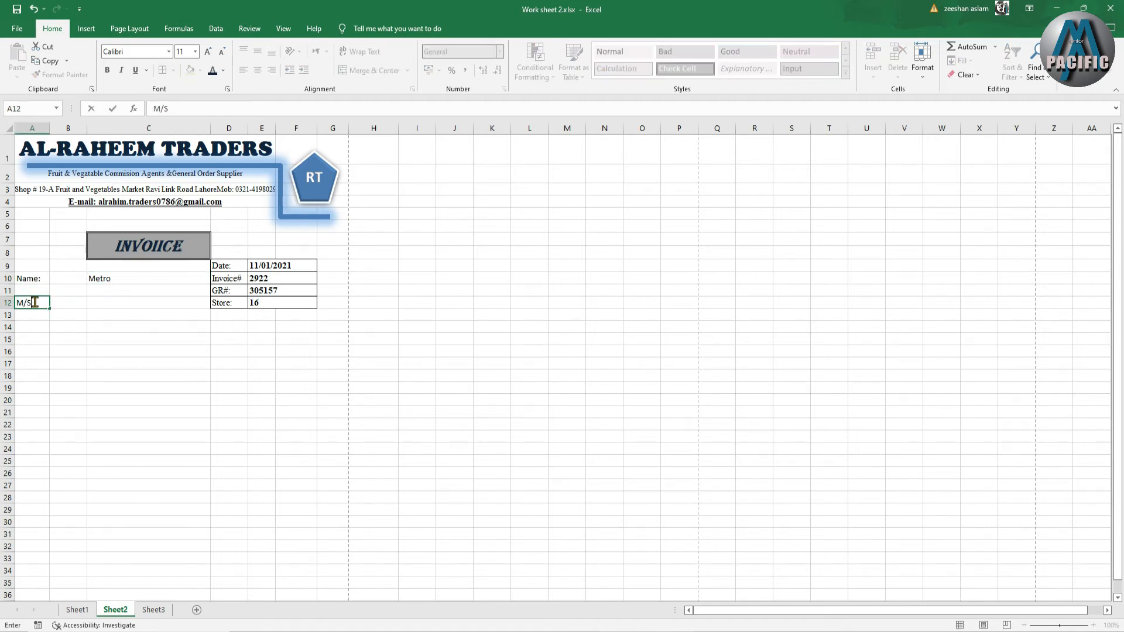
pyautogui.click(131, 304)
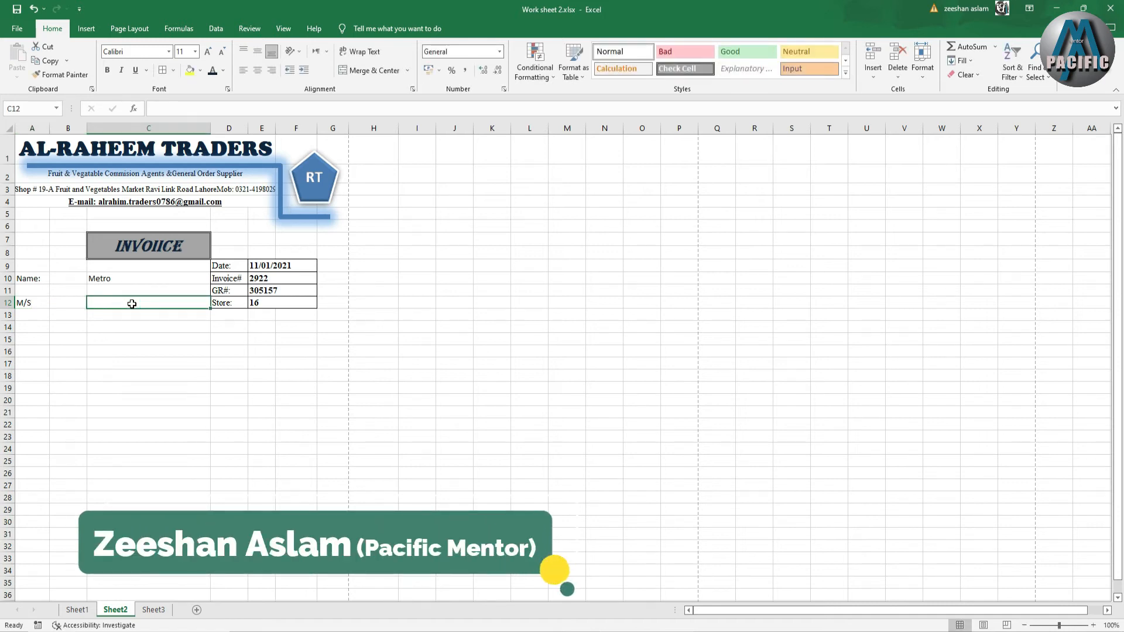
pyautogui.write('Thokar niaz')
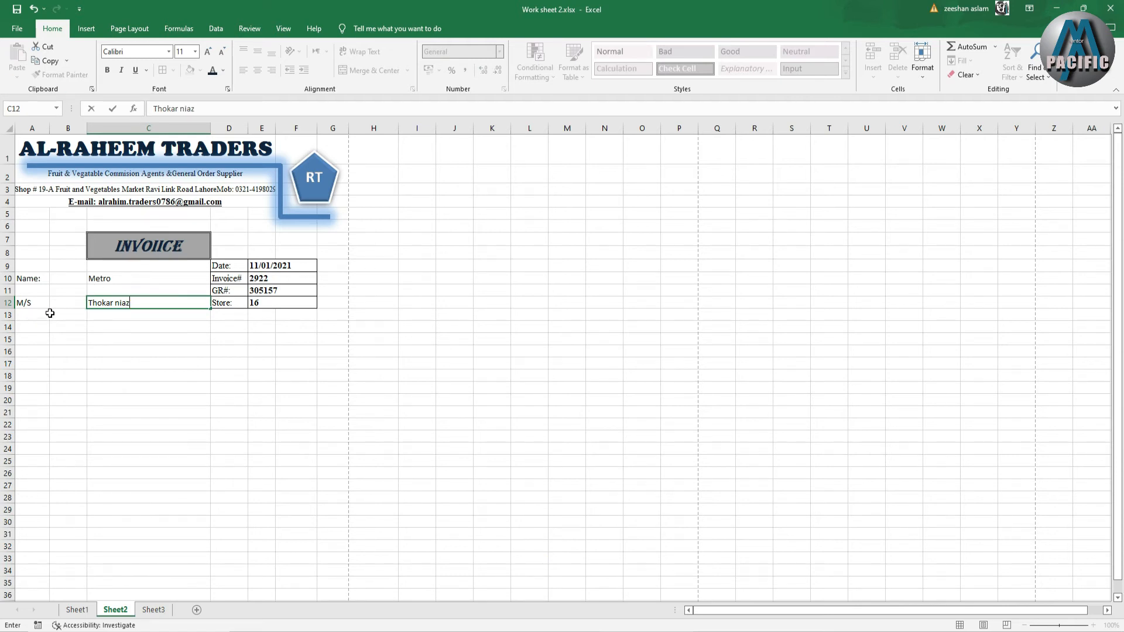
pyautogui.press('BackSpace')
pyautogui.press('BackSpace')
pyautogui.press('BackSpace')
pyautogui.press('BackSpace')
pyautogui.press('BackSpace')
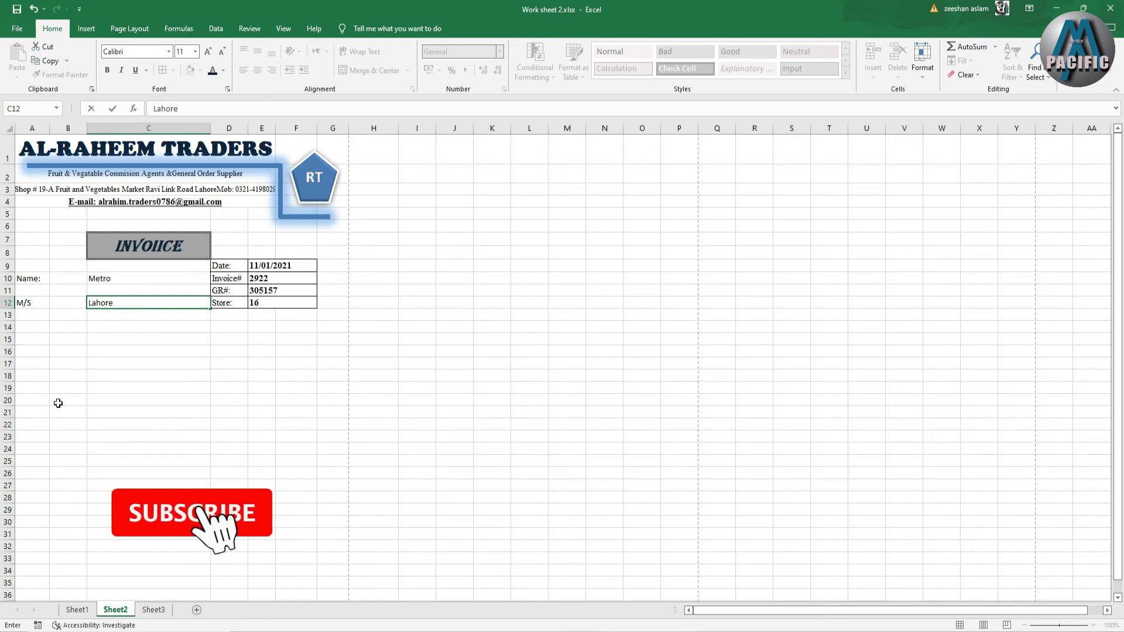
# Step: Examine the address line and each heading of the item table on Sheet1, from Sr.No to Amount
pyautogui.click(77, 609)
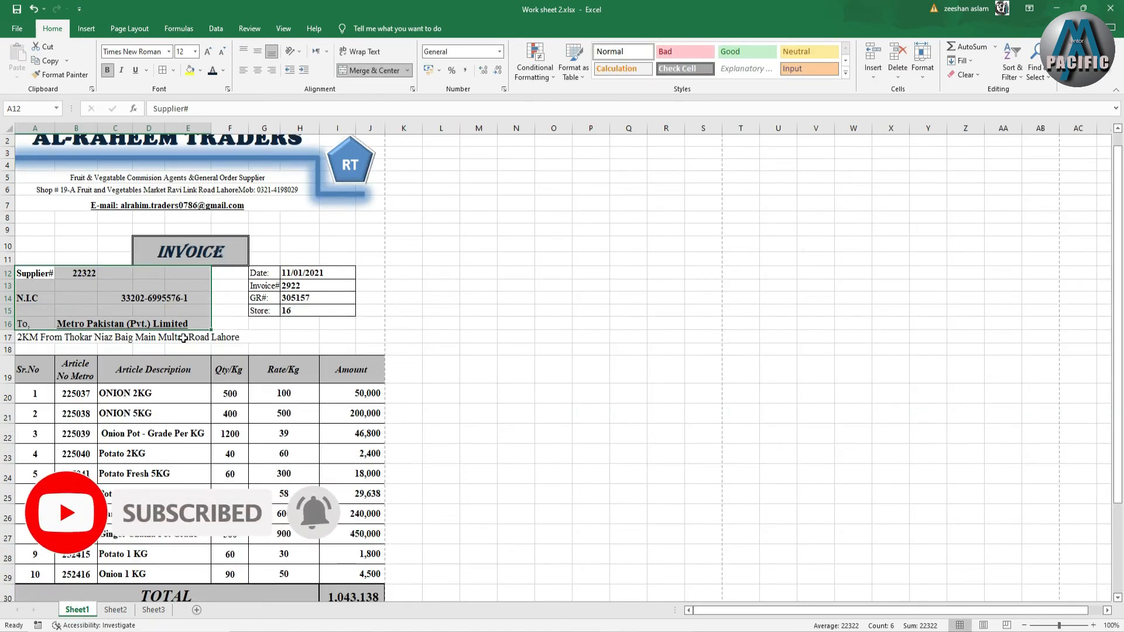
pyautogui.scroll(-1, 103, 355)
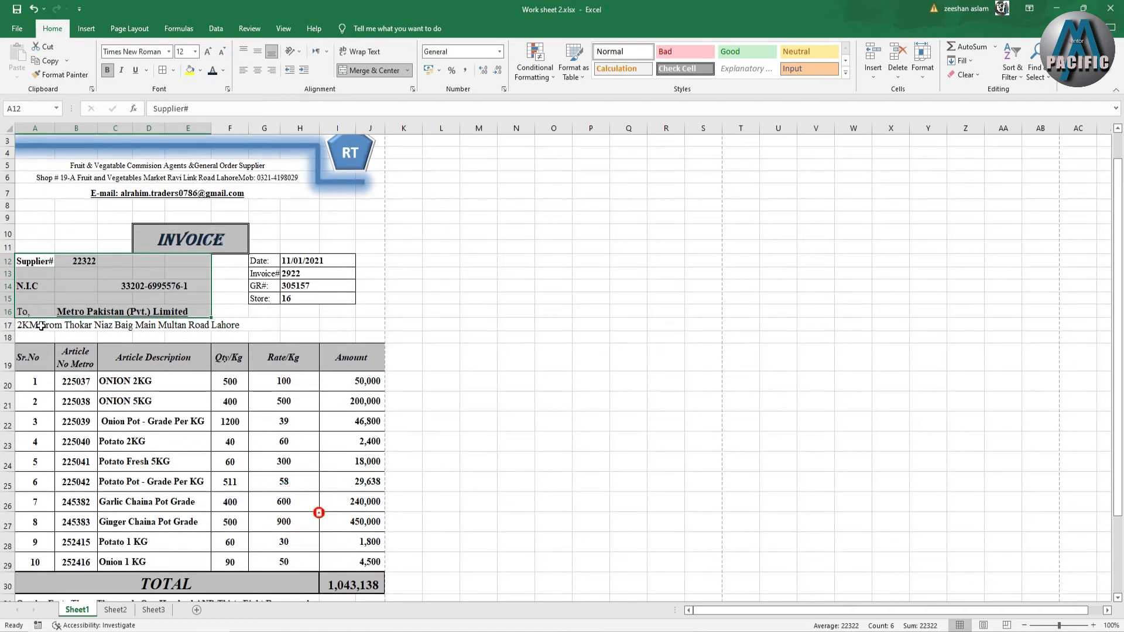
pyautogui.click(42, 327)
pyautogui.rightClick(42, 329)
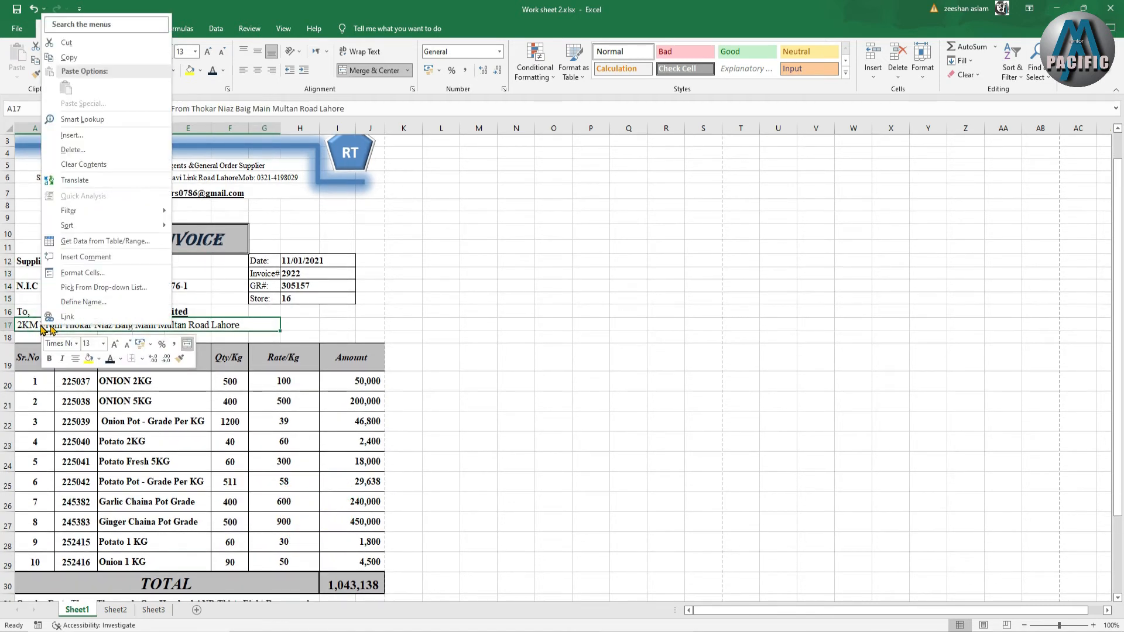
pyautogui.press('Escape')
pyautogui.scroll(-4, 257, 344)
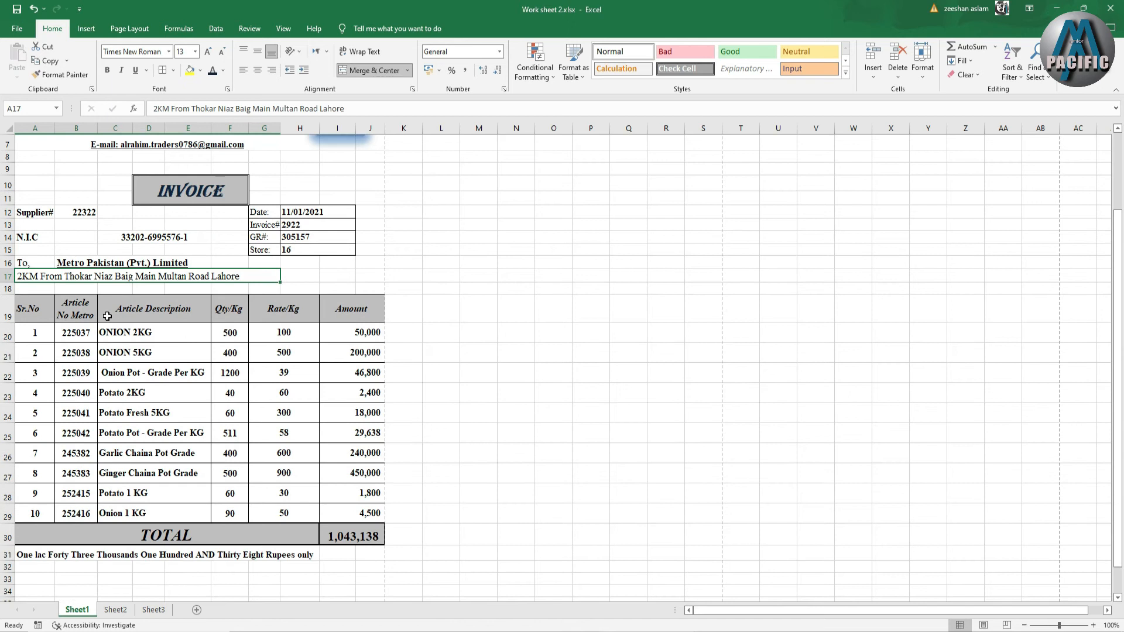
pyautogui.scroll(-3, 108, 317)
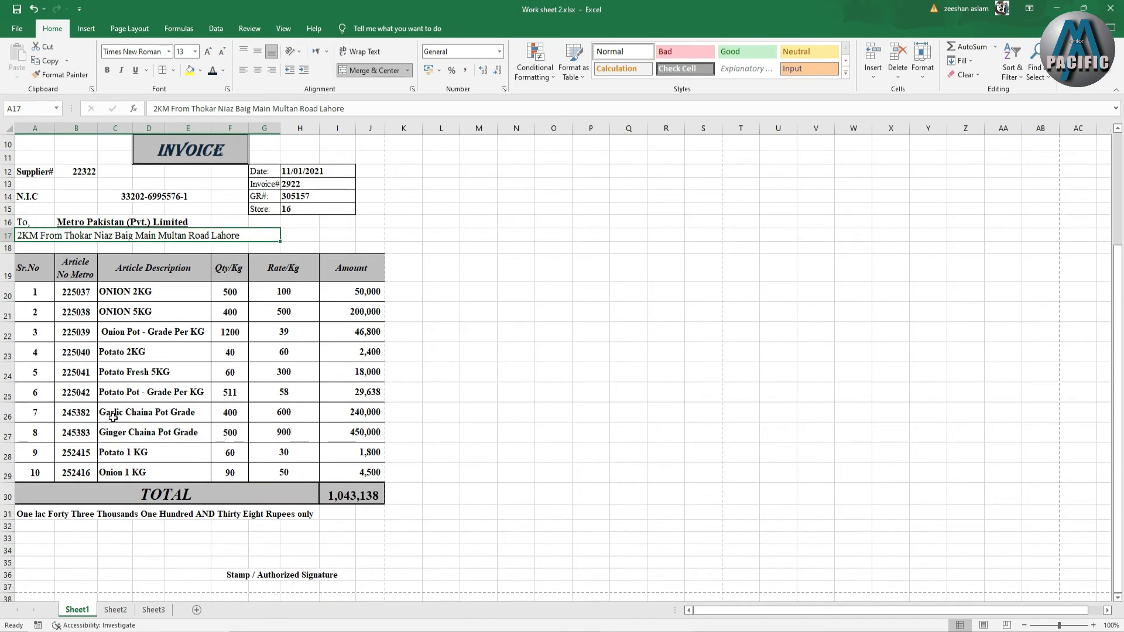
pyautogui.click(34, 264)
pyautogui.click(79, 268)
pyautogui.click(154, 267)
pyautogui.click(233, 270)
pyautogui.click(283, 268)
pyautogui.click(352, 270)
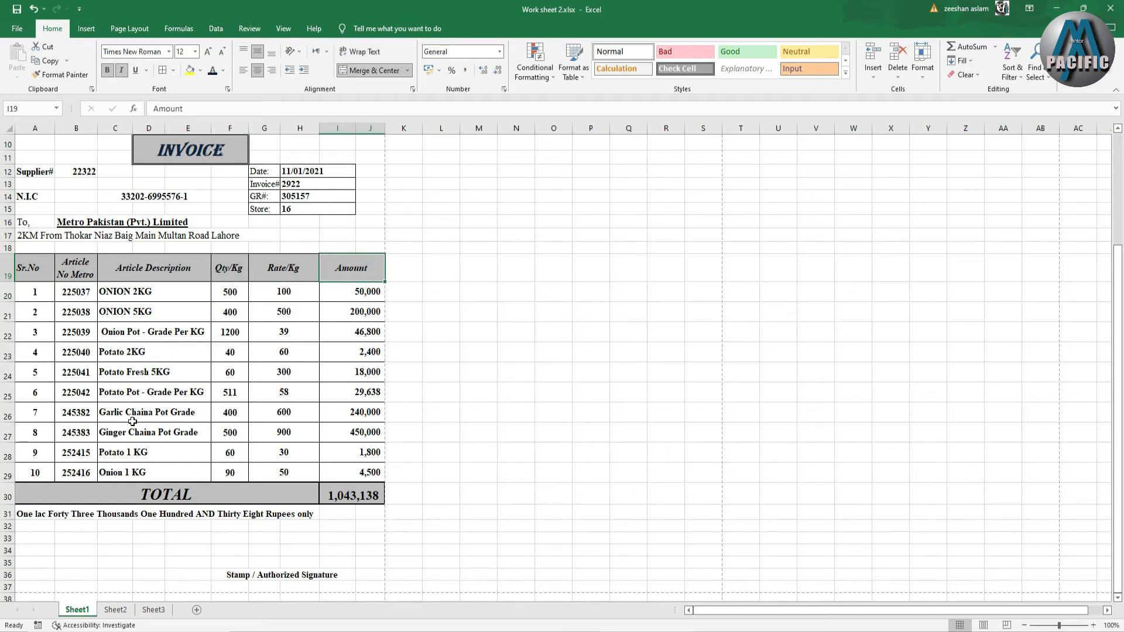
# Step: Make row 14 on Sheet2 about three times taller to hold the item table's headings
pyautogui.click(116, 609)
pyautogui.moveTo(34, 325); pyautogui.dragTo(230, 327)
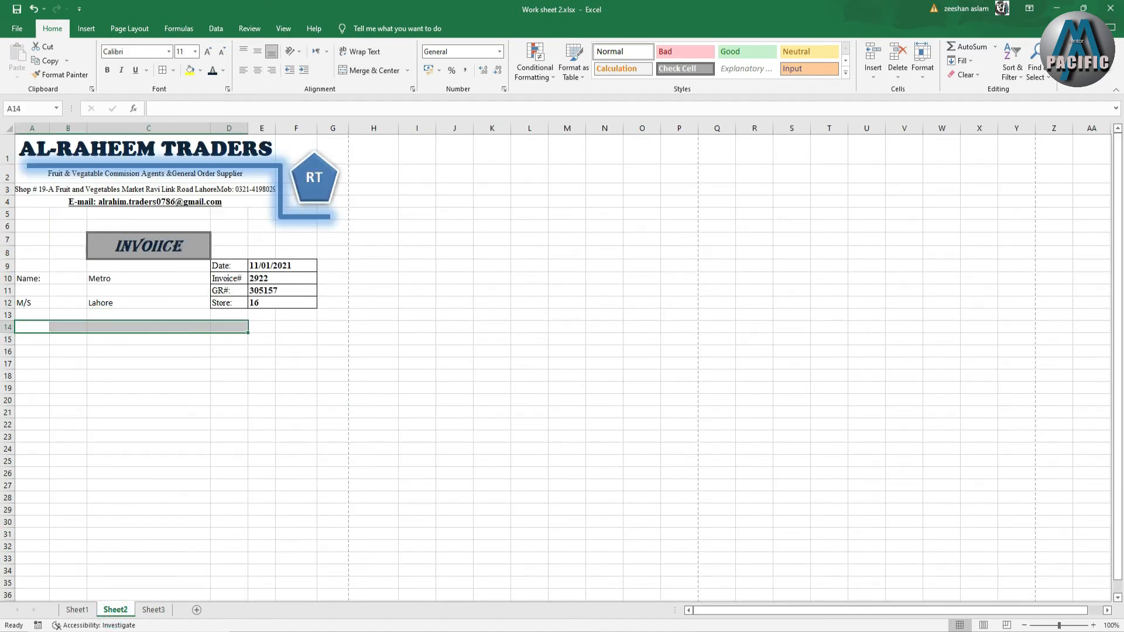
pyautogui.moveTo(6, 336); pyautogui.dragTo(10, 363)
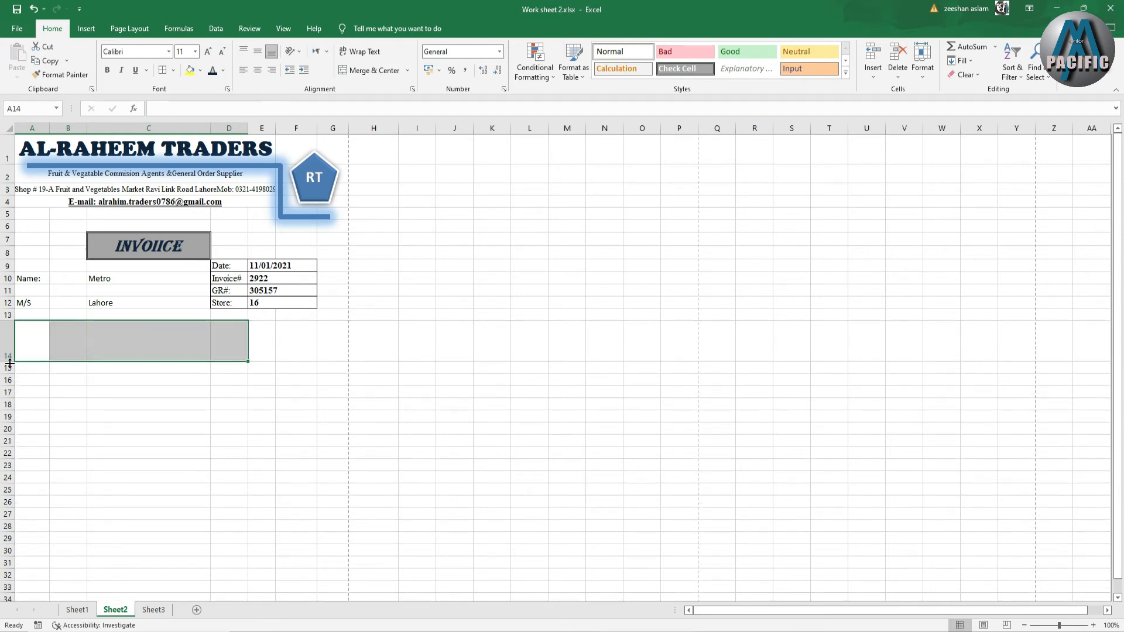
pyautogui.click(64, 383)
# Step: Narrow columns F and H so the item table's columns through H fit the invoice layout
pyautogui.moveTo(235, 343); pyautogui.dragTo(264, 343)
pyautogui.click(303, 393)
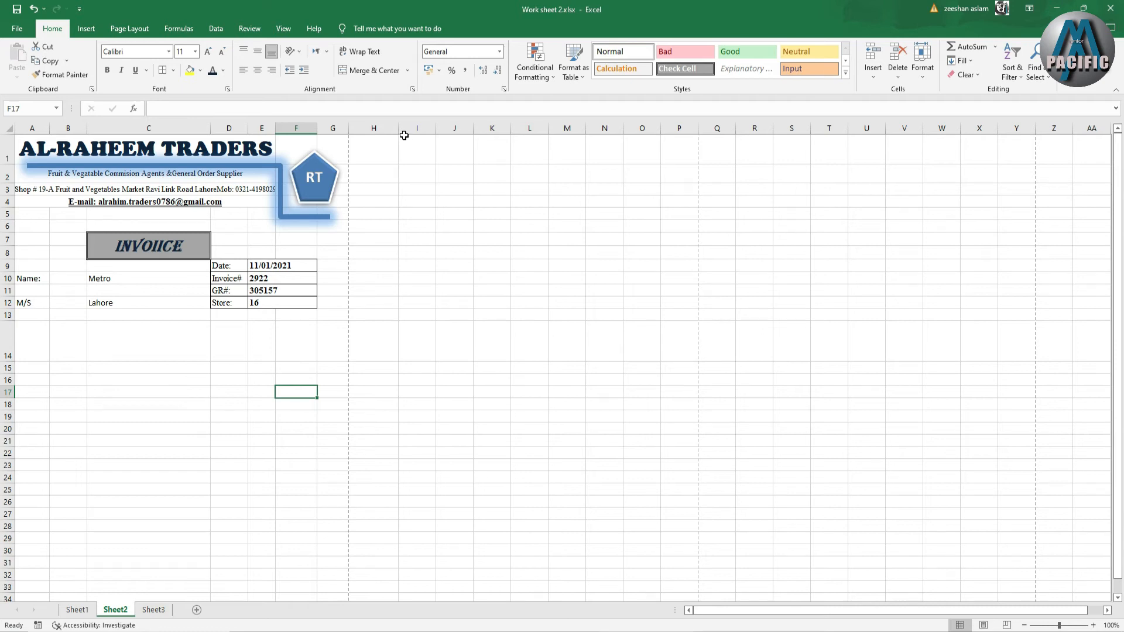
pyautogui.moveTo(397, 129); pyautogui.dragTo(377, 129)
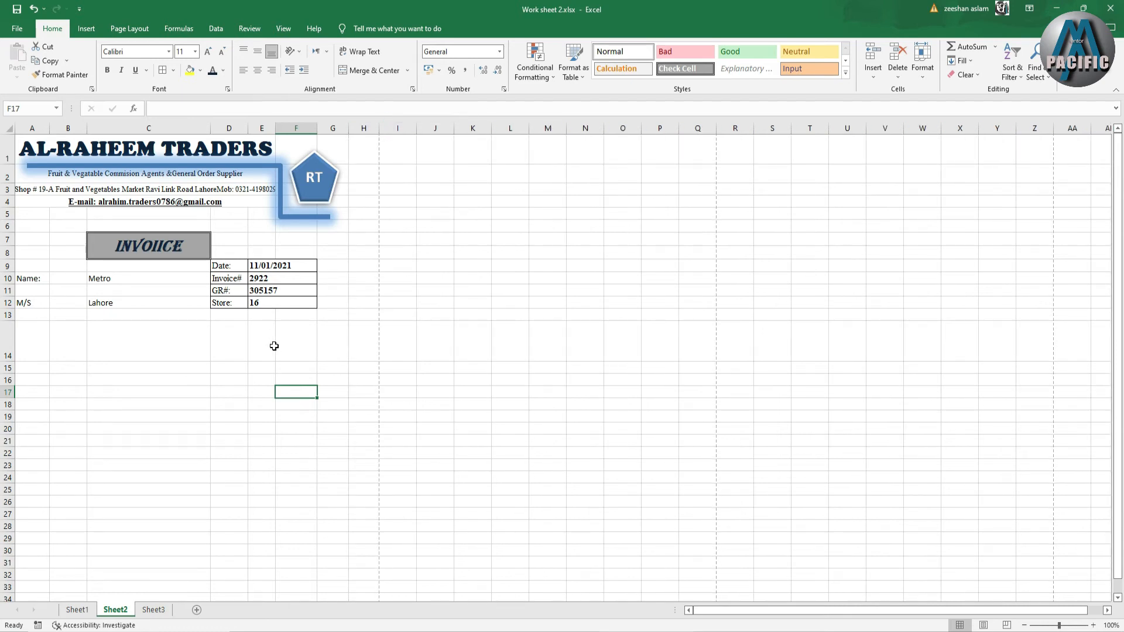
pyautogui.moveTo(266, 339); pyautogui.dragTo(299, 341)
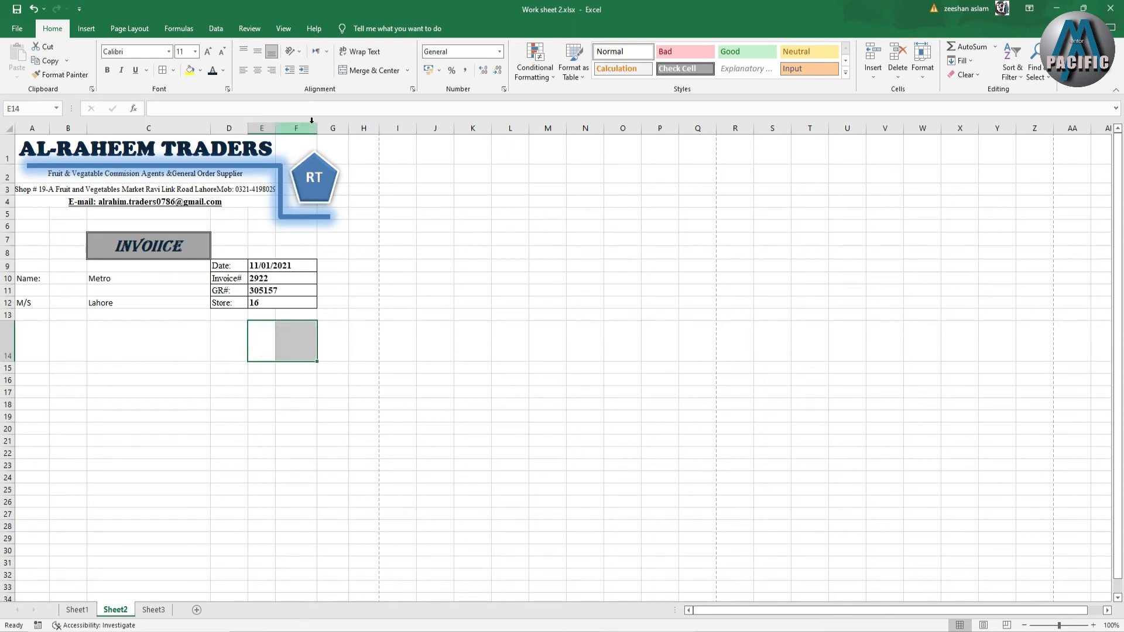
pyautogui.moveTo(315, 129); pyautogui.dragTo(309, 129)
# Step: Move the RT pentagon slightly right, extend the blue elbow connector beneath it to column H, and shift its bend into column F
pyautogui.click(322, 197)
pyautogui.moveTo(332, 181); pyautogui.dragTo(342, 182)
pyautogui.click(316, 219)
pyautogui.moveTo(314, 218); pyautogui.dragTo(357, 213)
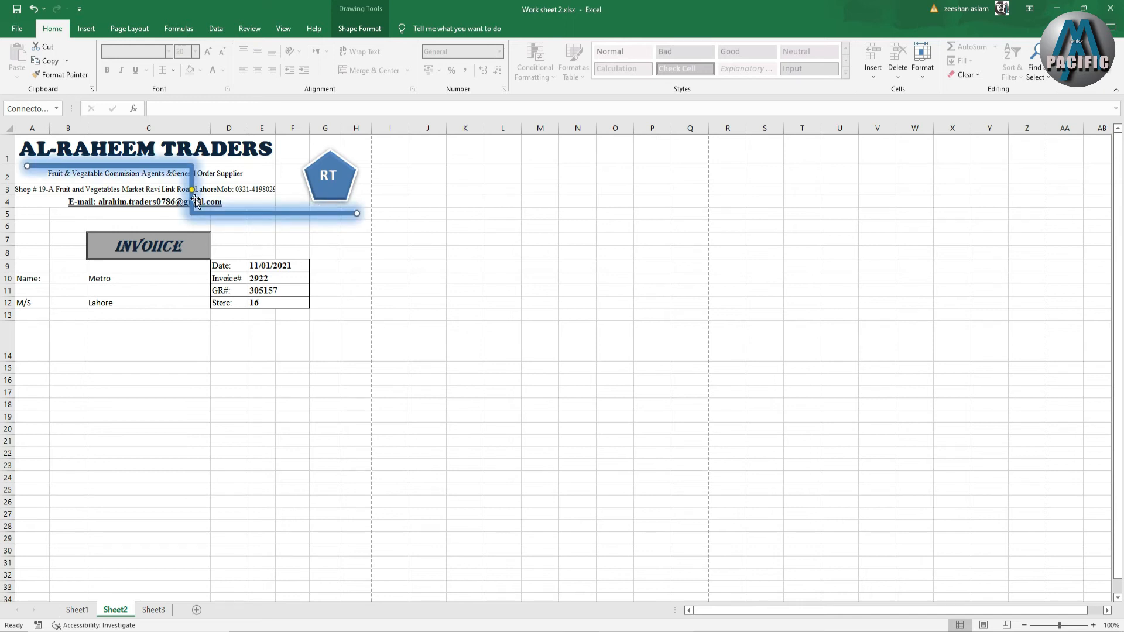
pyautogui.moveTo(193, 190); pyautogui.dragTo(294, 190)
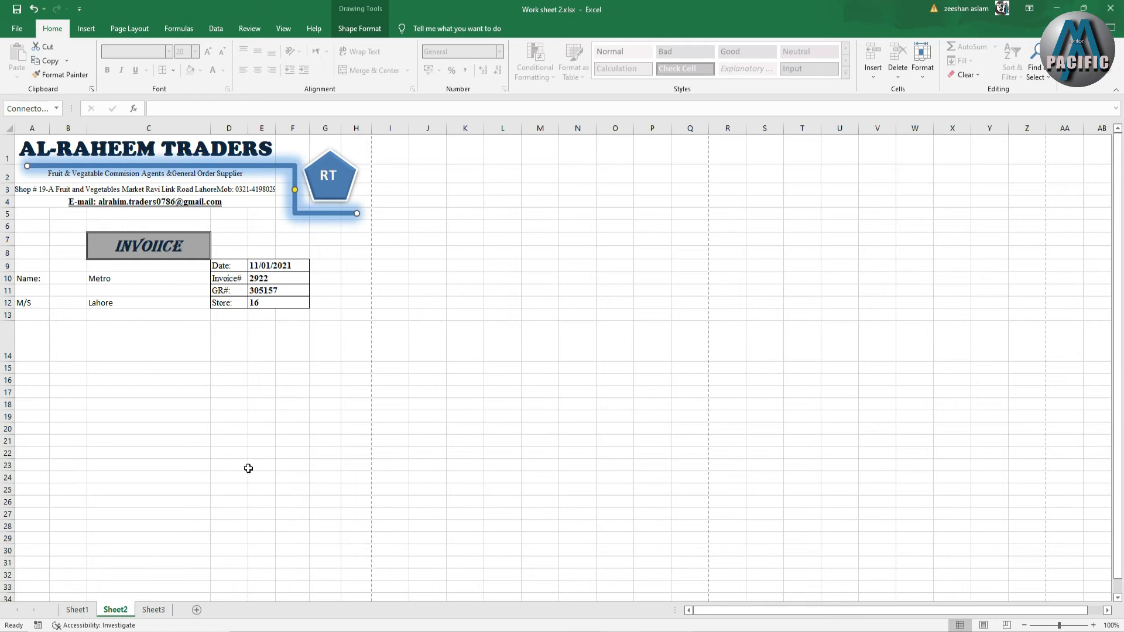
# Step: Merge and center E14:F14 and G14:H14 as two heading cells of the item table
pyautogui.moveTo(274, 342)
pyautogui.mouseDown()
pyautogui.moveTo(259, 341)
pyautogui.moveTo(291, 342)
pyautogui.mouseUp()
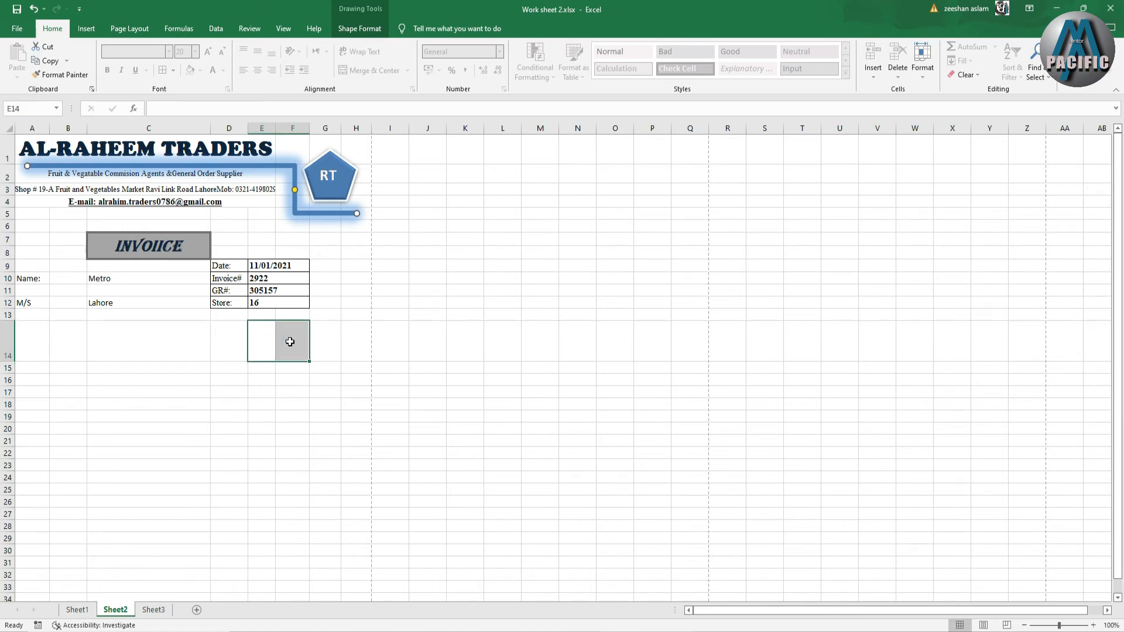
pyautogui.click(375, 70)
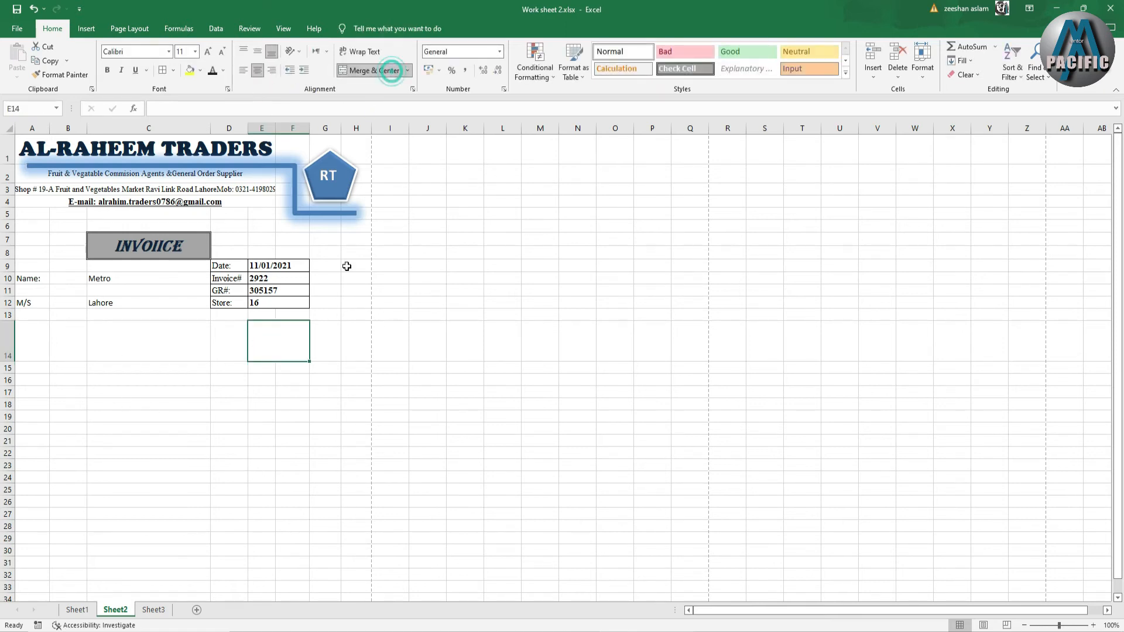
pyautogui.moveTo(334, 339); pyautogui.dragTo(354, 339)
pyautogui.click(371, 70)
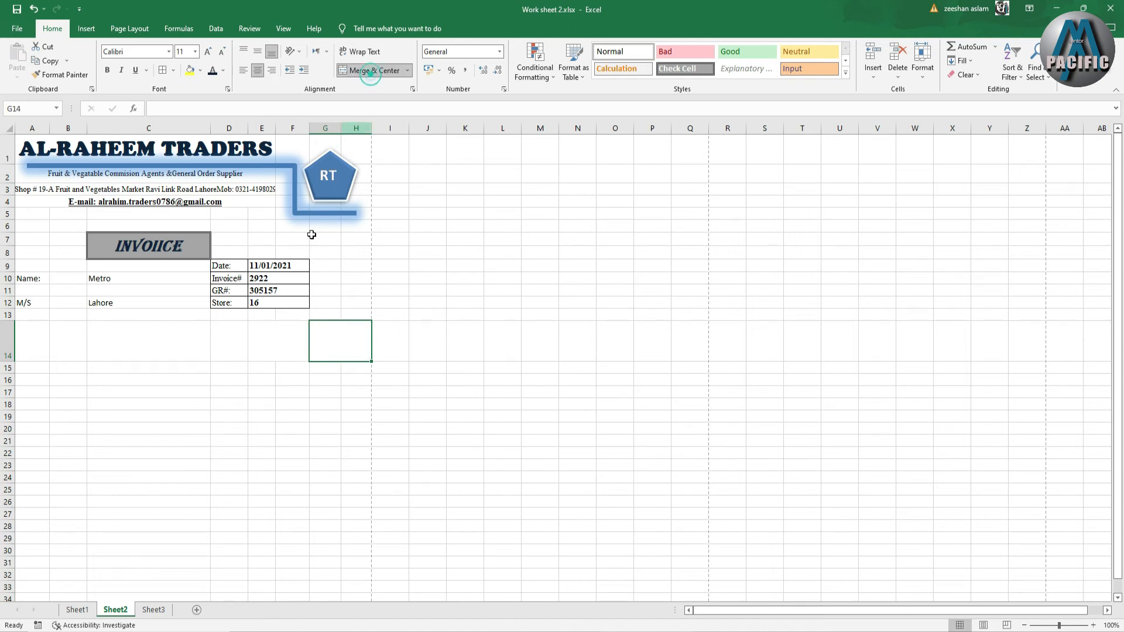
# Step: Merge columns E:F and G:H across each row from 15 to 30 in the item table
pyautogui.click(223, 523)
pyautogui.moveTo(270, 367); pyautogui.dragTo(291, 550)
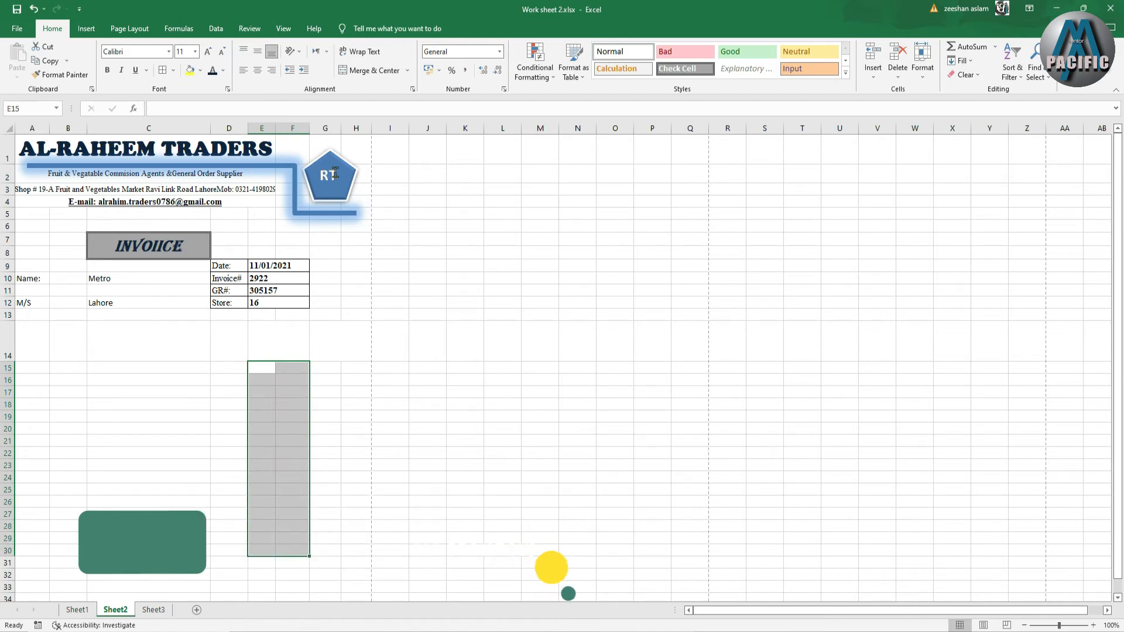
pyautogui.click(407, 70)
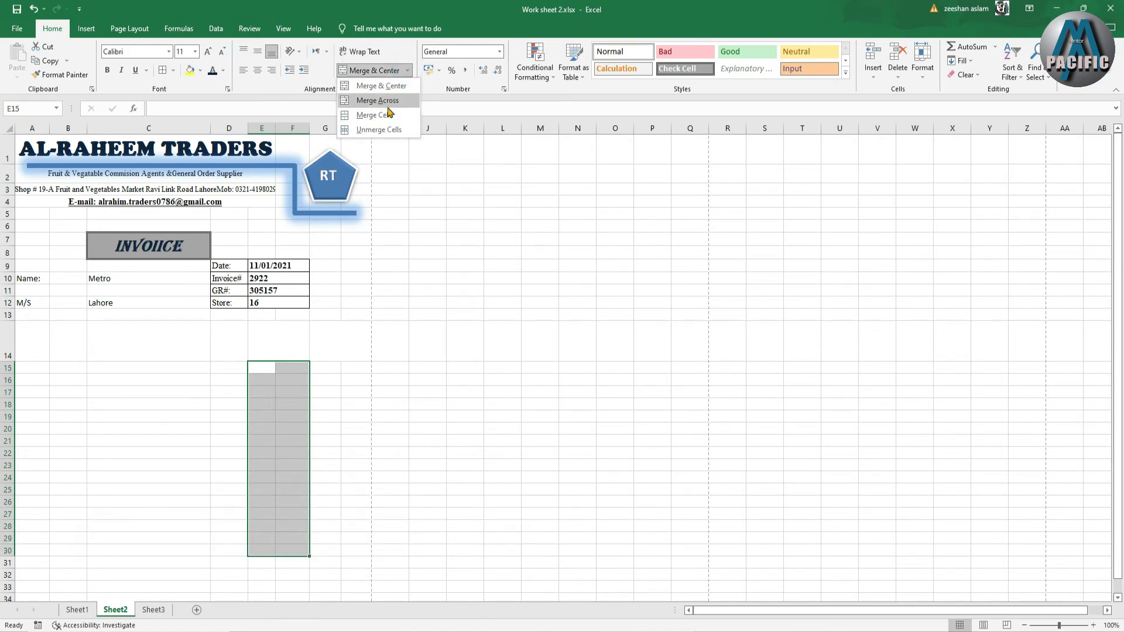
pyautogui.click(391, 103)
pyautogui.click(334, 367)
pyautogui.moveTo(334, 367); pyautogui.dragTo(357, 553)
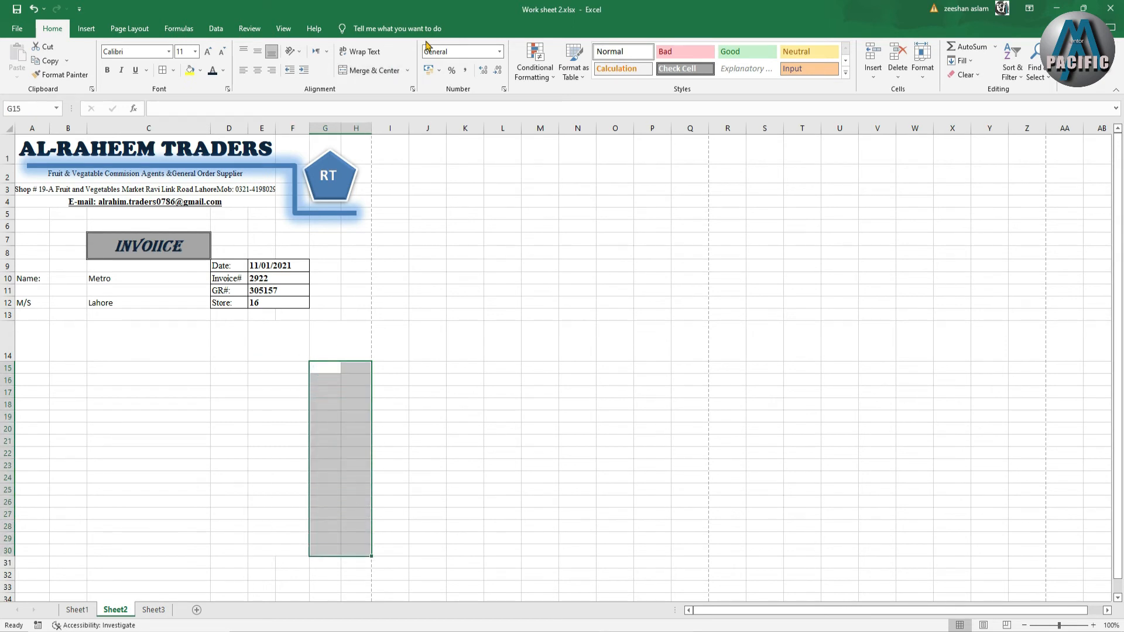
pyautogui.click(407, 70)
pyautogui.click(387, 116)
pyautogui.click(396, 488)
# Step: Set the height of rows 15 to 30 to 22
pyautogui.moveTo(10, 369); pyautogui.dragTo(12, 551)
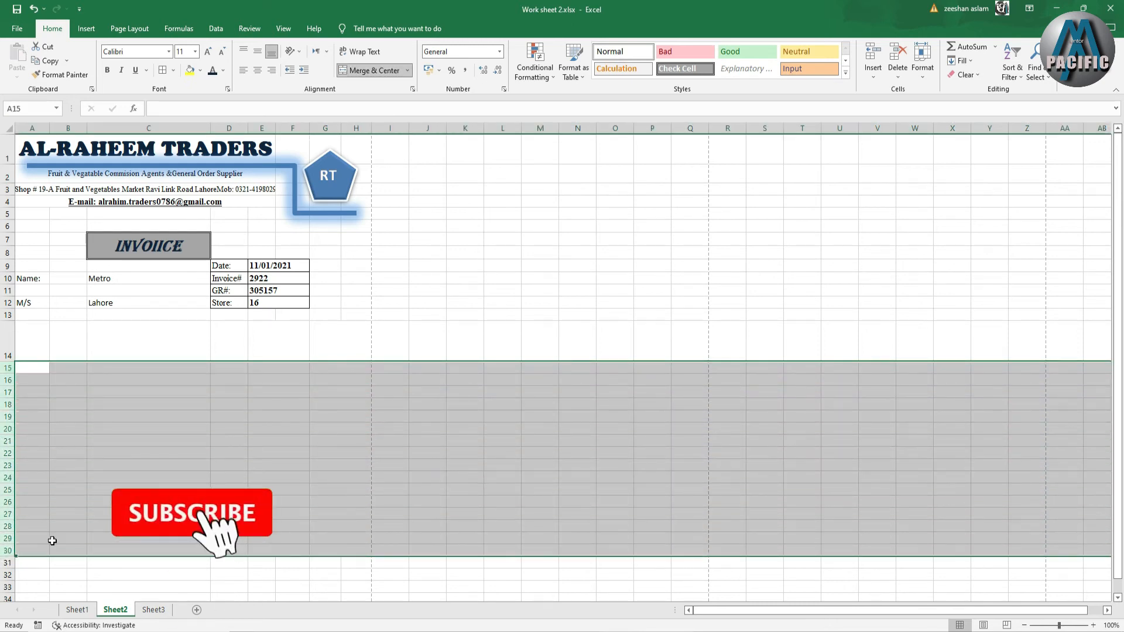
pyautogui.click(923, 82)
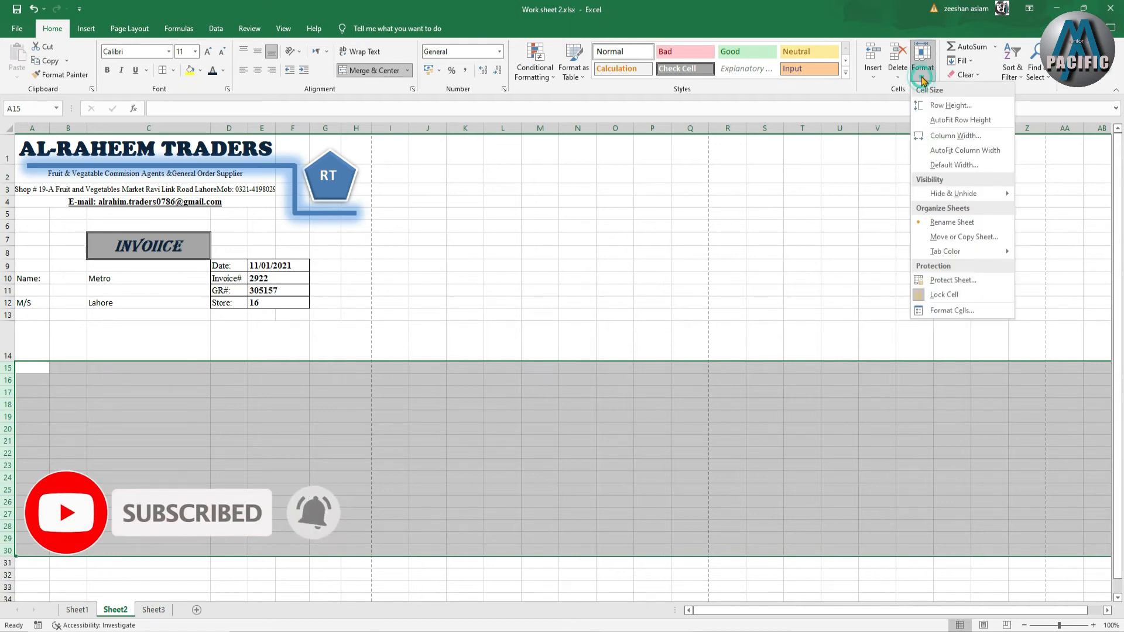
pyautogui.click(935, 108)
pyautogui.write('22')
pyautogui.press('Return')
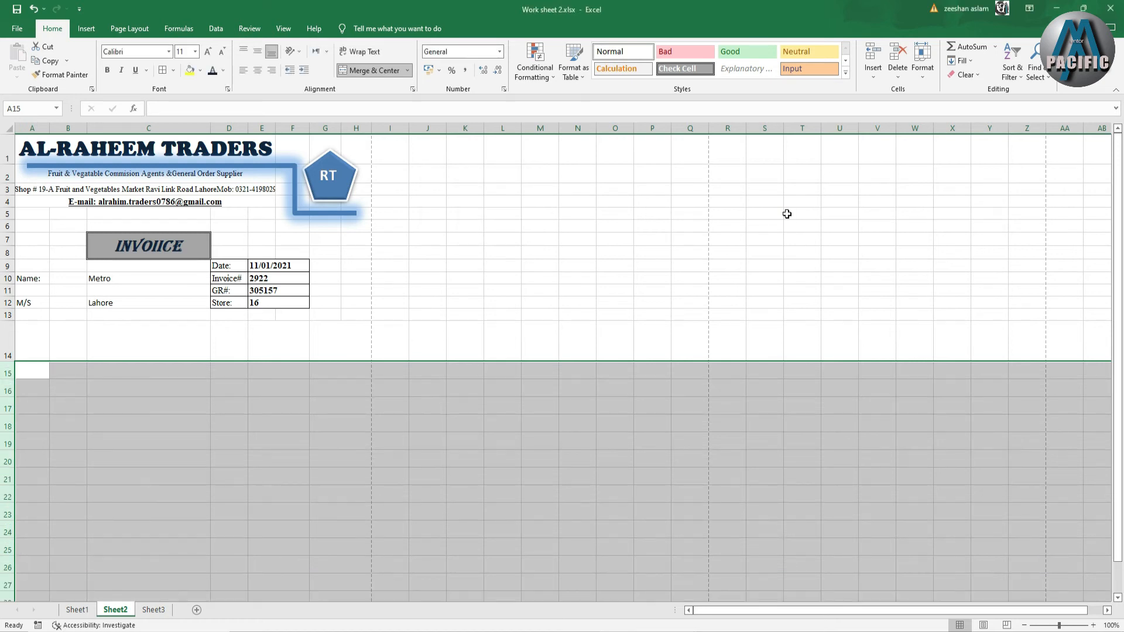
# Step: Apply all borders to the item table range A14:H30
pyautogui.click(250, 448)
pyautogui.scroll(-1, 249, 447)
pyautogui.moveTo(40, 297); pyautogui.dragTo(331, 522)
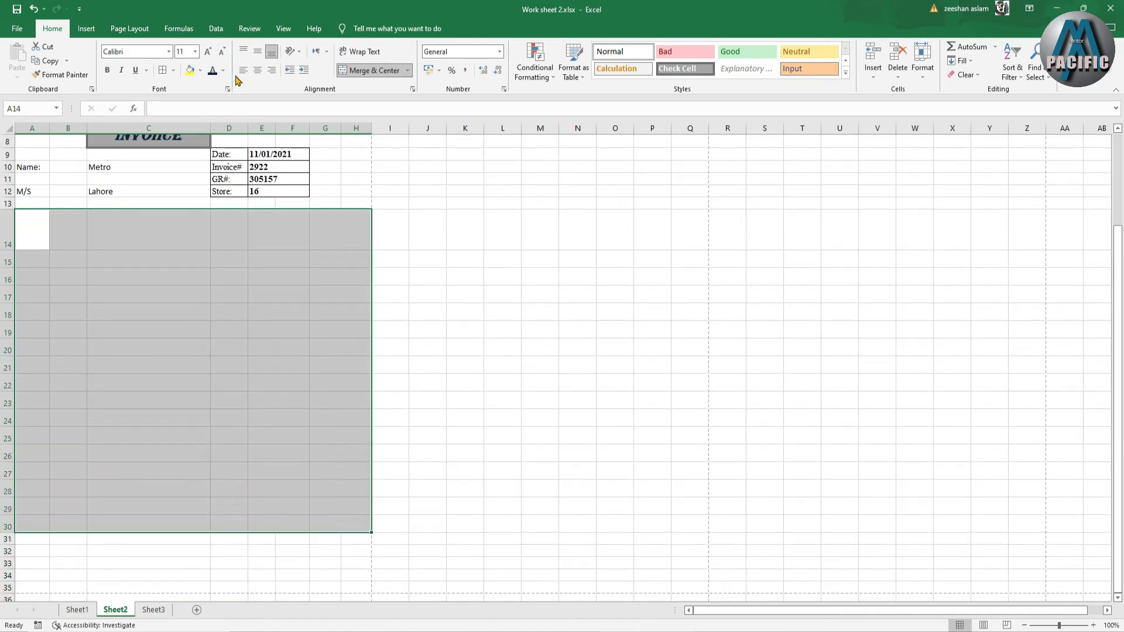
pyautogui.click(173, 71)
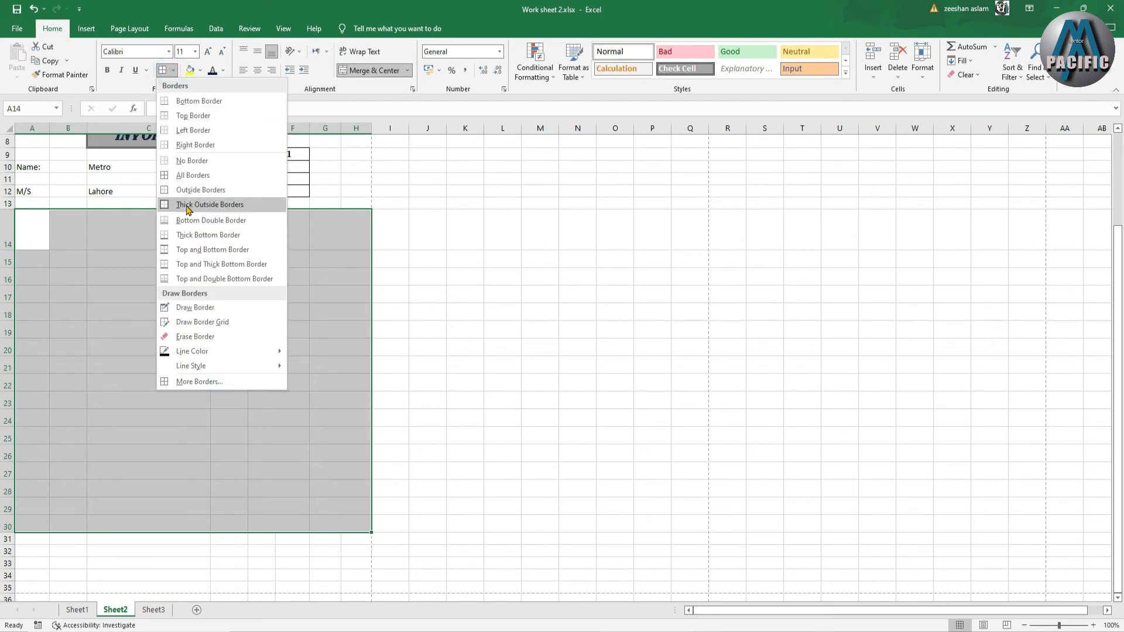
pyautogui.click(187, 174)
pyautogui.click(169, 303)
# Step: Fill the heading row A14:H14 with the gray White, Background 1, Darker 35%
pyautogui.moveTo(40, 230); pyautogui.dragTo(351, 229)
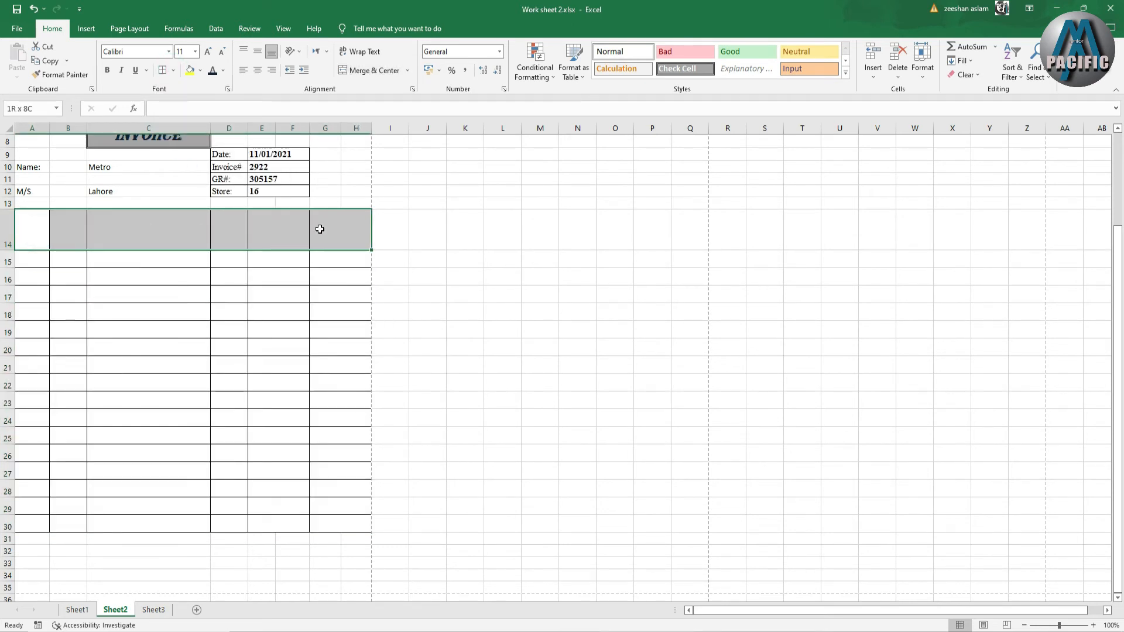
pyautogui.click(200, 70)
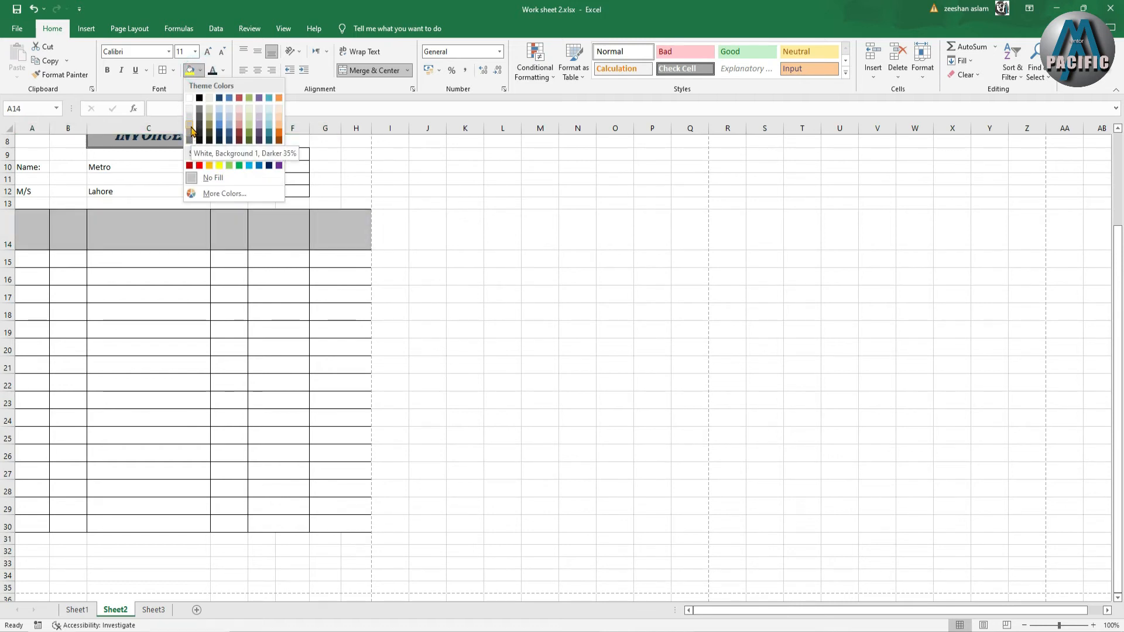
pyautogui.click(192, 139)
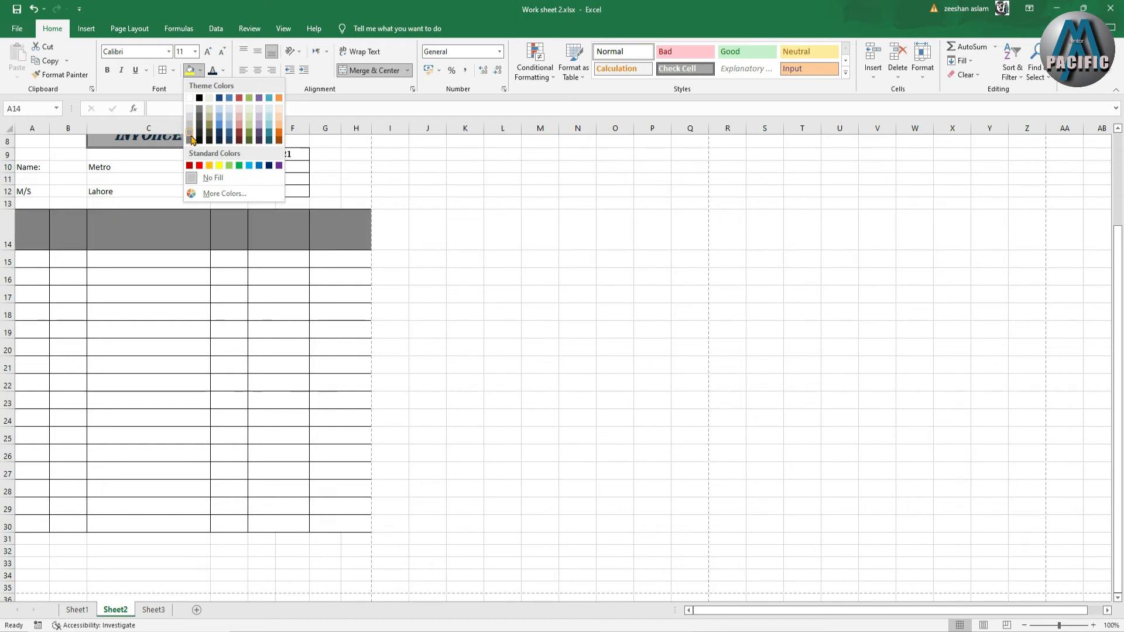
pyautogui.click(190, 131)
pyautogui.click(181, 291)
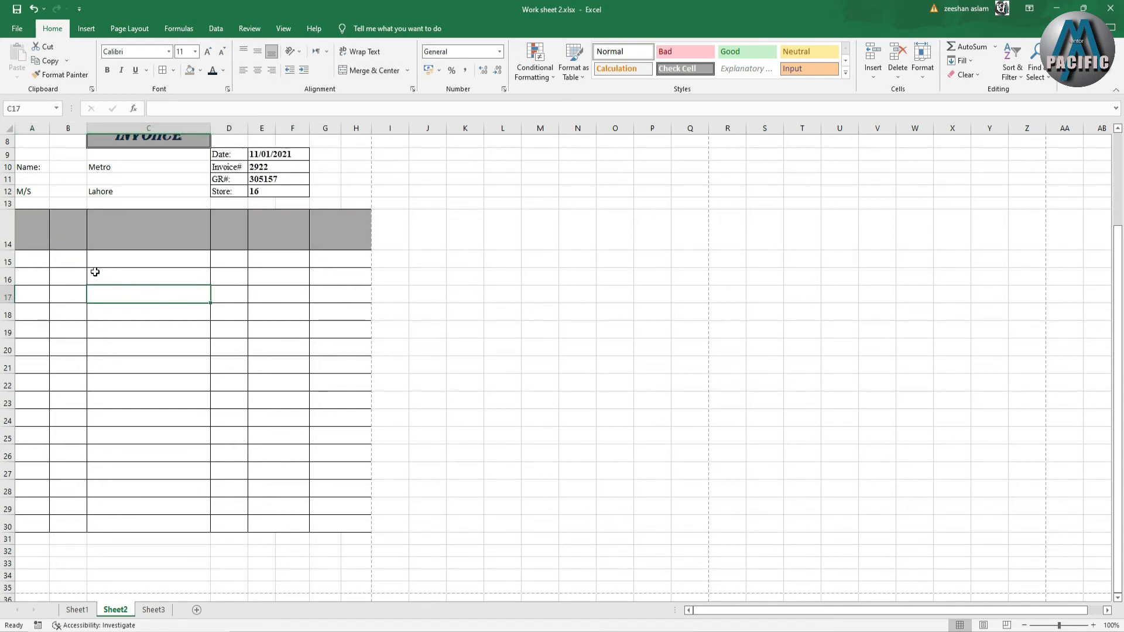
# Step: Put thick outside borders around the heading row A14:H14
pyautogui.moveTo(42, 232); pyautogui.dragTo(357, 232)
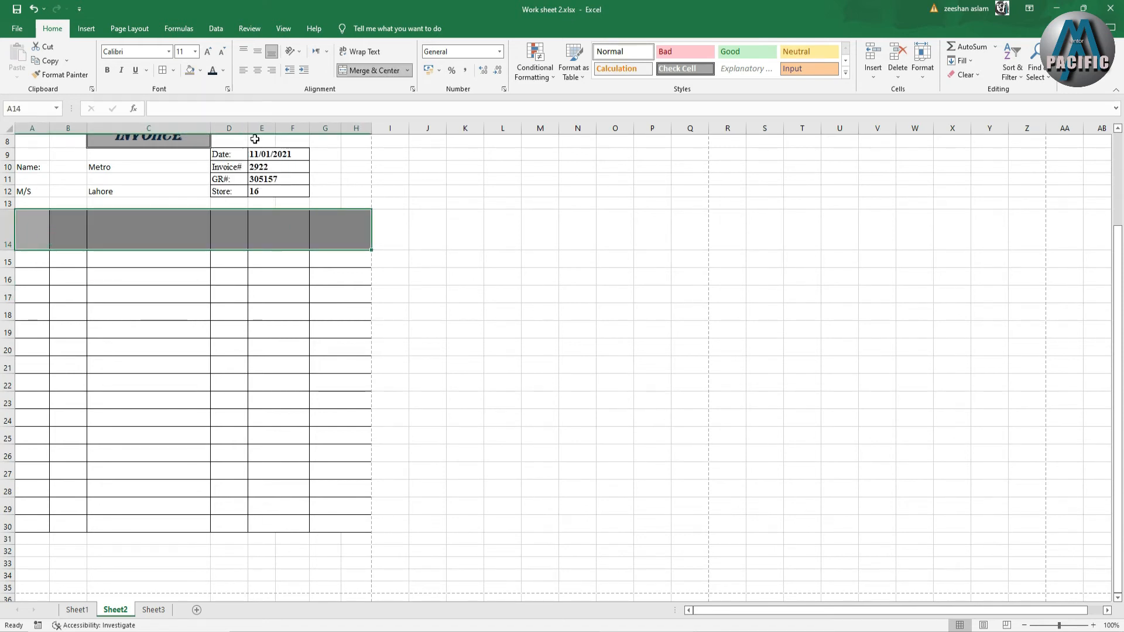
pyautogui.click(224, 72)
pyautogui.click(225, 71)
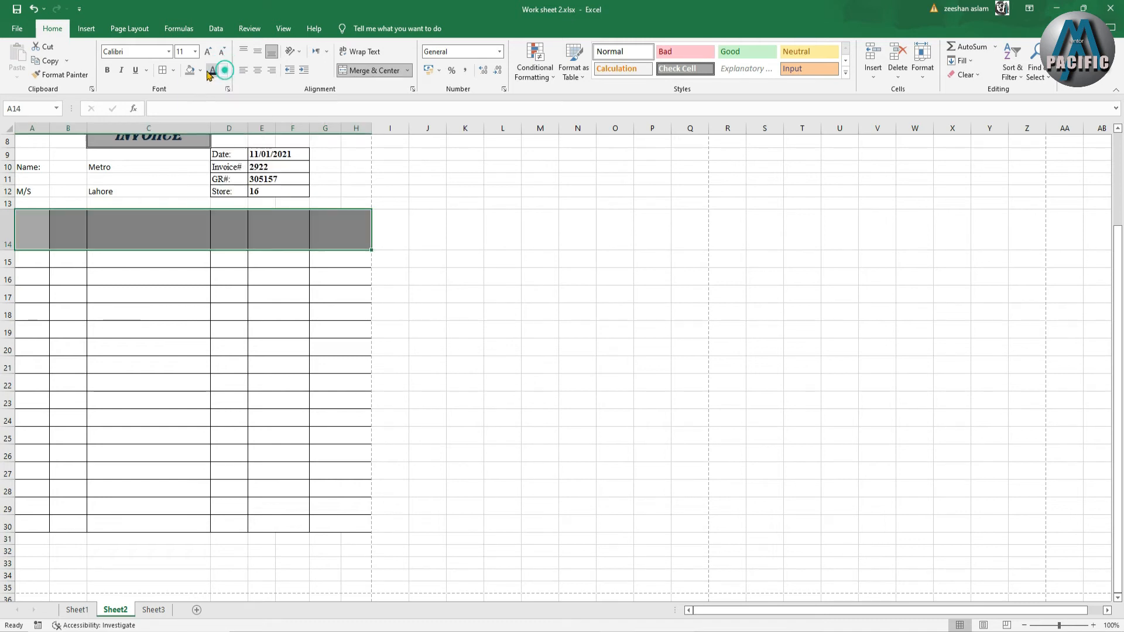
pyautogui.click(173, 70)
pyautogui.click(173, 200)
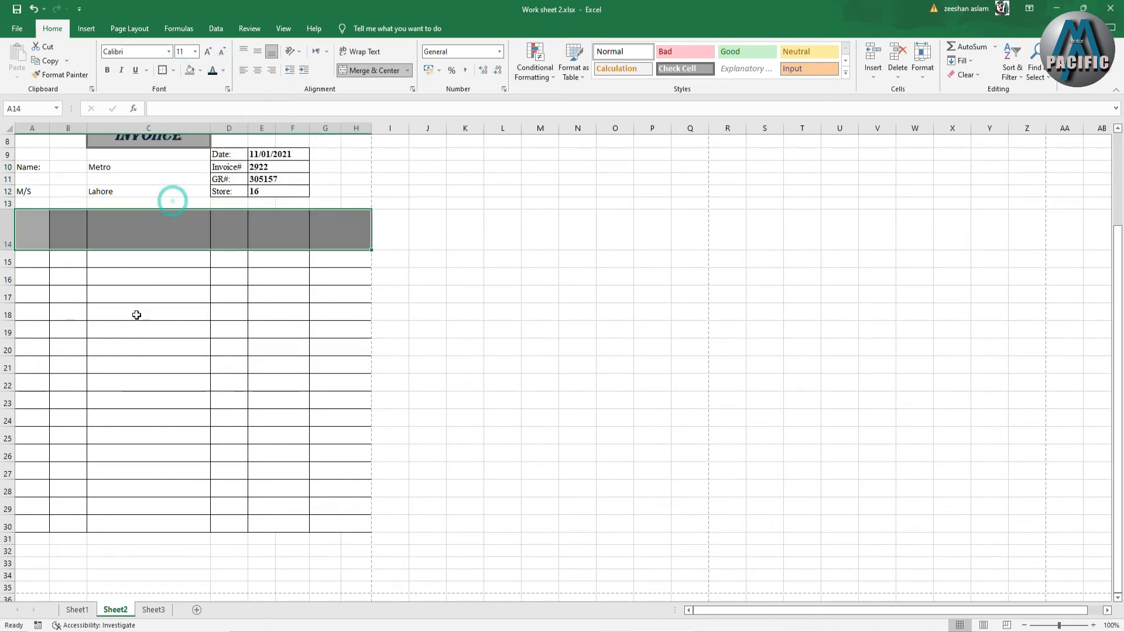
pyautogui.click(137, 315)
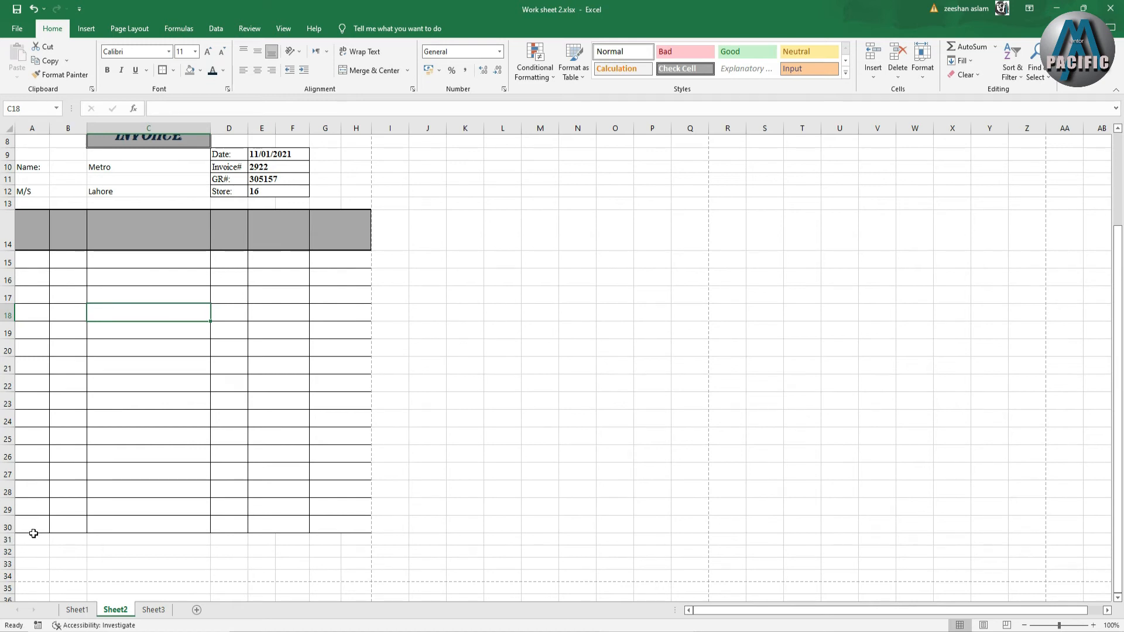
# Step: Check the serial numbers on Sheet1 and number the item rows 1 to 10 in A15:A24 on Sheet2
pyautogui.click(88, 614)
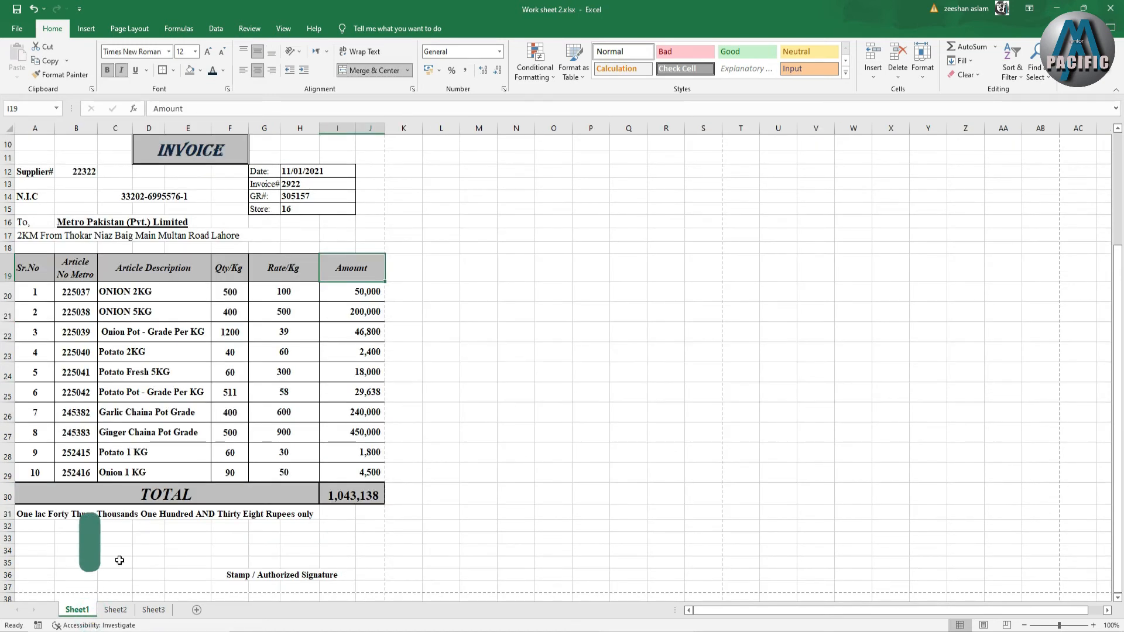
pyautogui.click(115, 610)
pyautogui.click(30, 267)
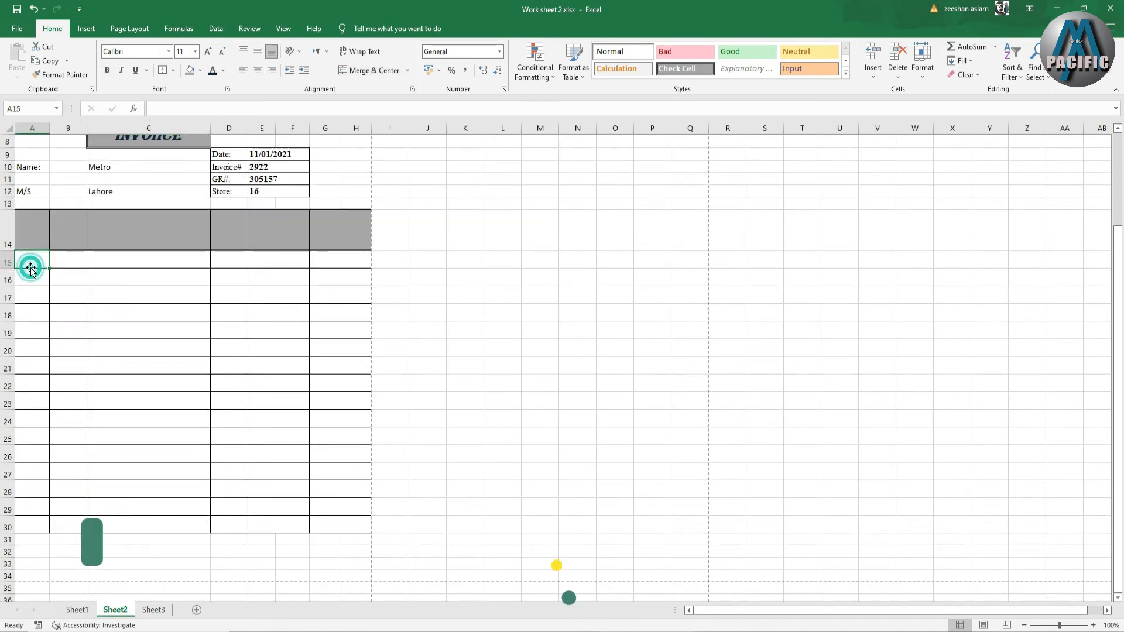
pyautogui.write('1')
pyautogui.press('Return')
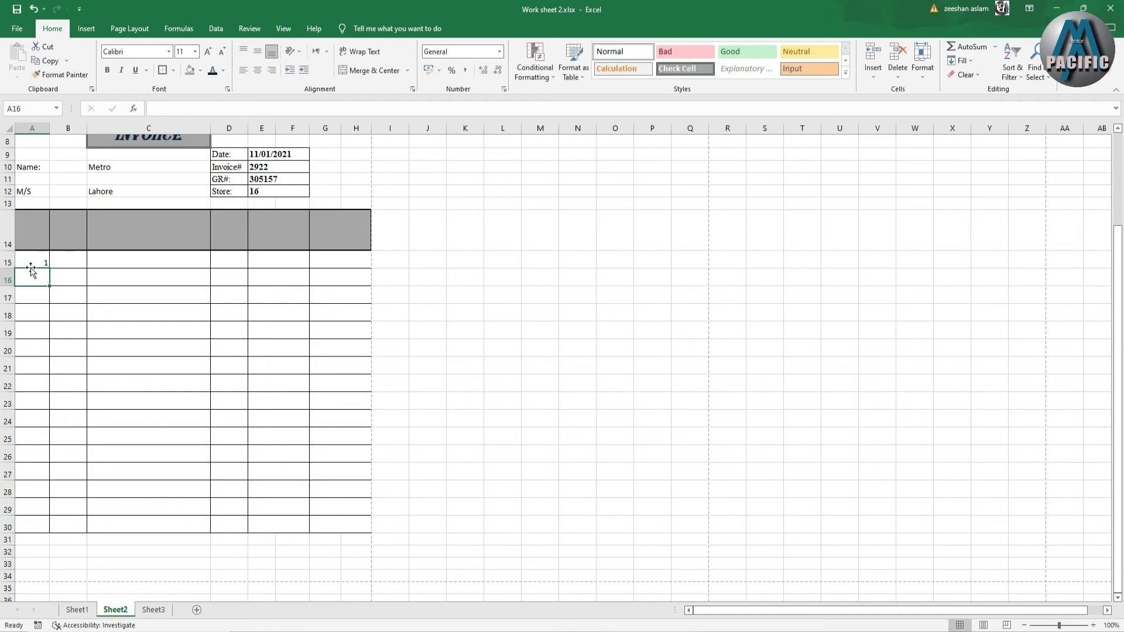
pyautogui.write('2')
pyautogui.click(37, 291)
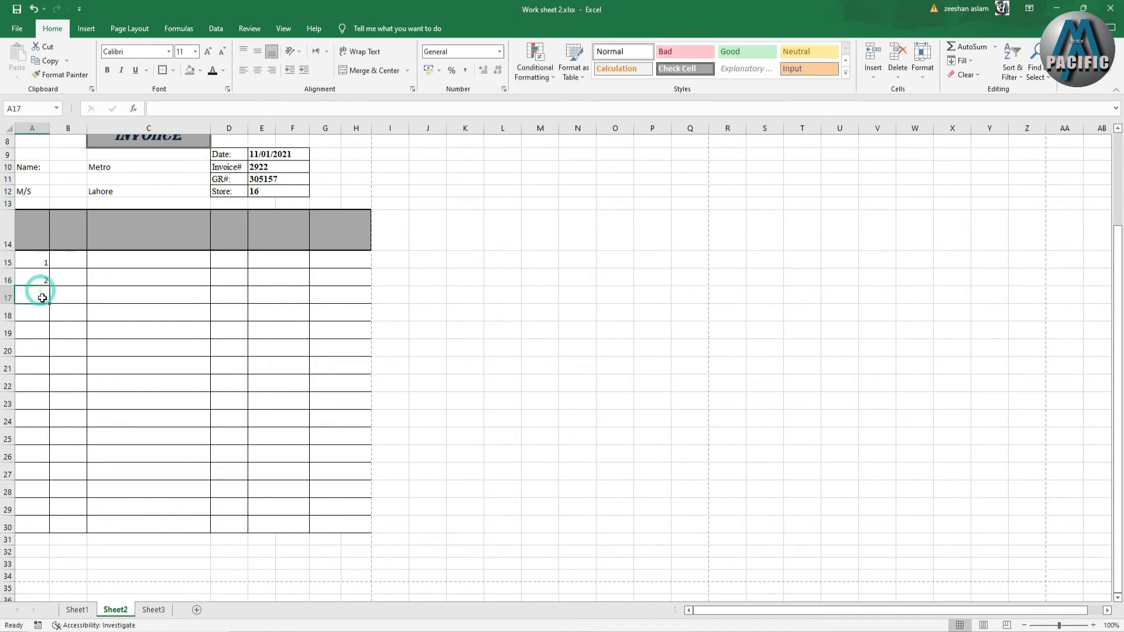
pyautogui.moveTo(38, 259)
pyautogui.mouseDown()
pyautogui.moveTo(52, 289)
pyautogui.moveTo(48, 426)
pyautogui.moveTo(9, 465)
pyautogui.moveTo(9, 521)
pyautogui.moveTo(9, 509)
pyautogui.mouseUp()
# Step: Delete the surplus rows 25 to 29, leaving one bordered row below item 10
pyautogui.rightClick(9, 508)
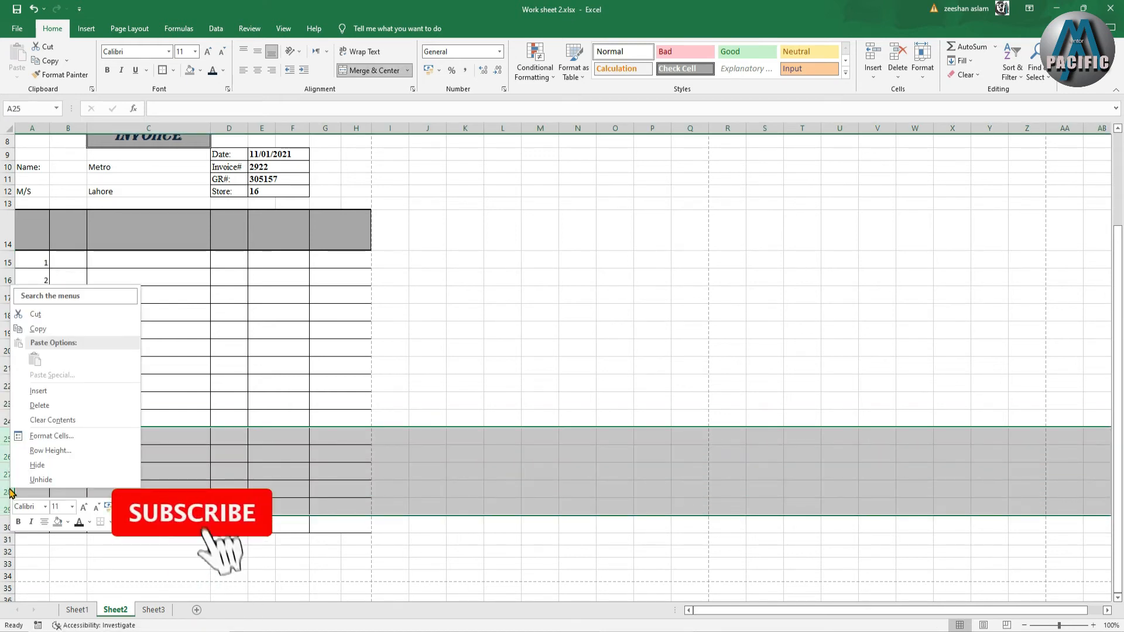
pyautogui.click(35, 406)
pyautogui.click(229, 537)
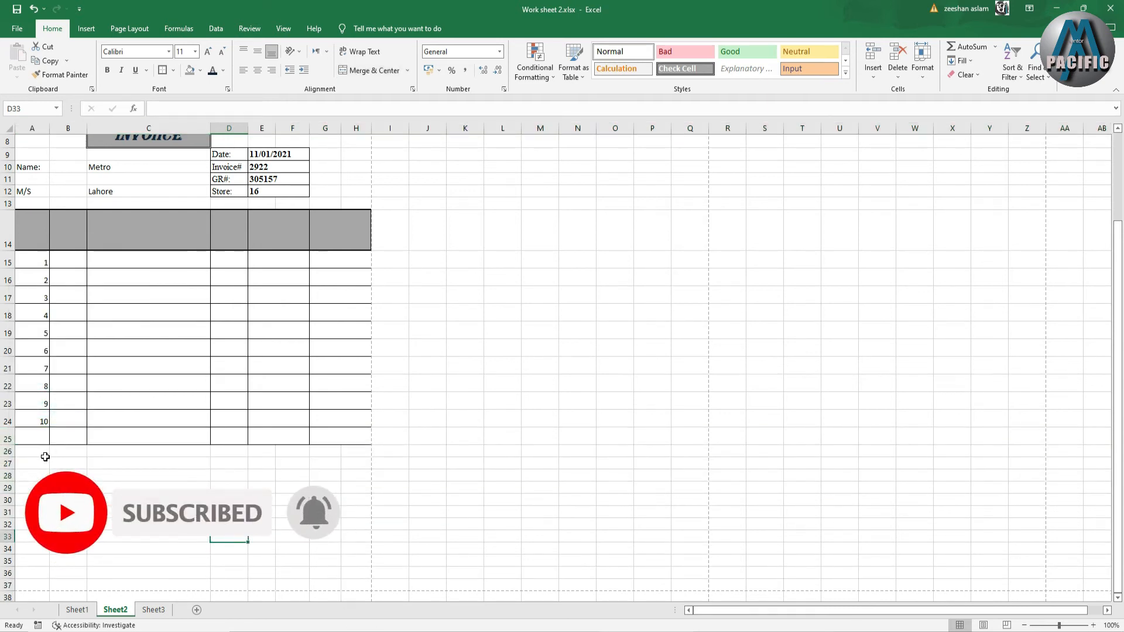
# Step: Merge and center A25:F25 into a single cell below the item rows
pyautogui.moveTo(35, 438); pyautogui.dragTo(253, 444)
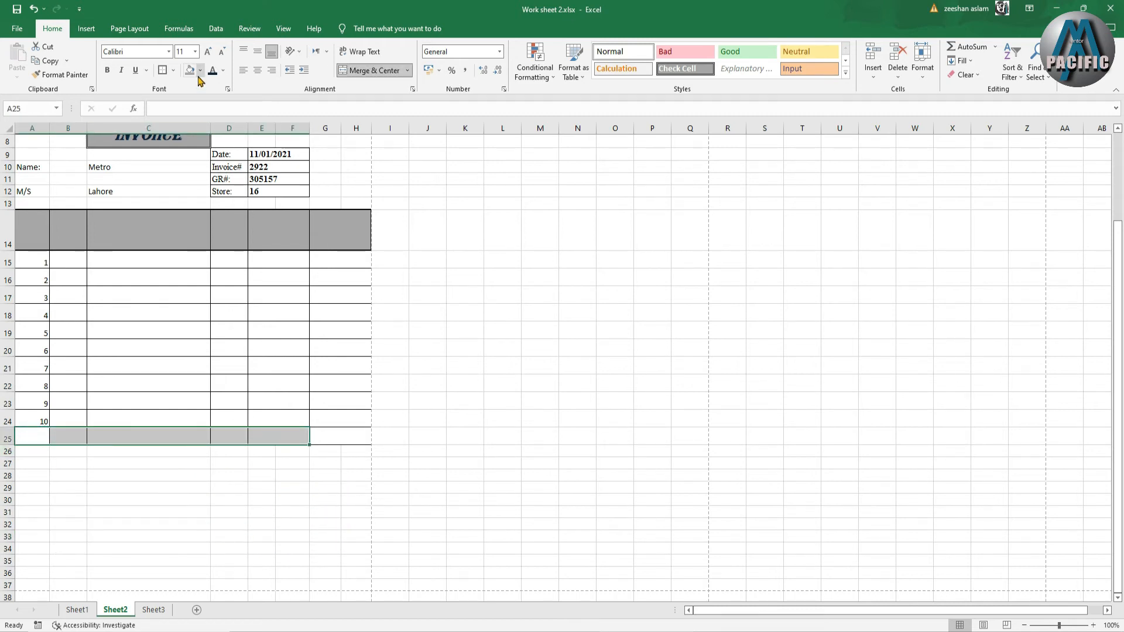
pyautogui.click(259, 522)
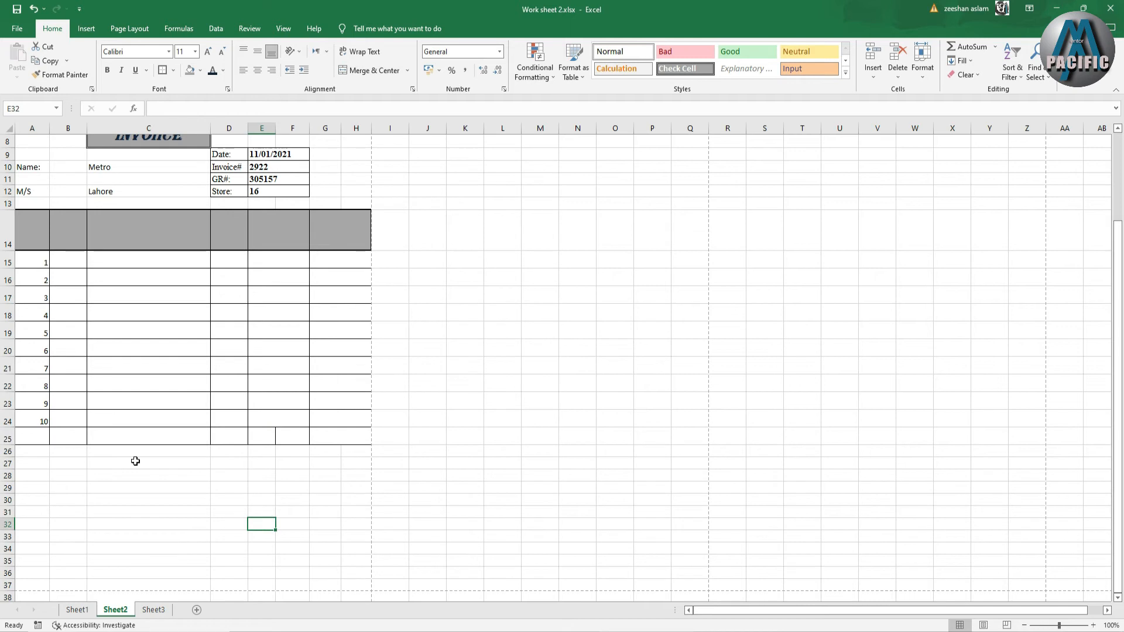
pyautogui.moveTo(43, 433); pyautogui.dragTo(308, 438)
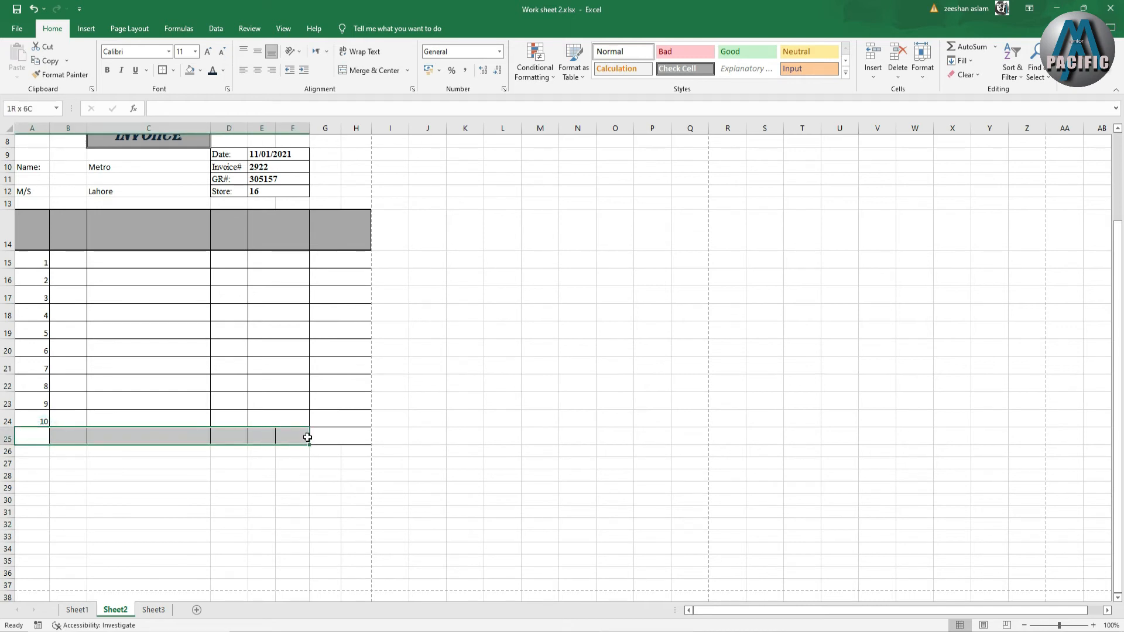
pyautogui.click(375, 71)
pyautogui.click(207, 474)
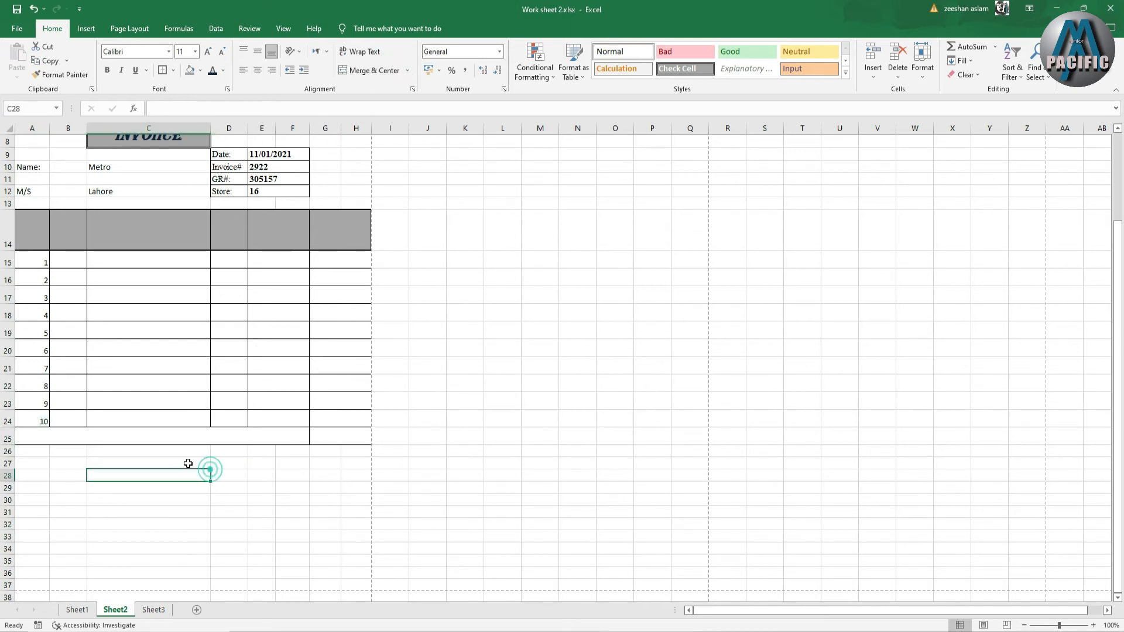
# Step: Make row 25 slightly taller and fill A25:H25 with the same gray as the heading row
pyautogui.moveTo(9, 445); pyautogui.dragTo(346, 439)
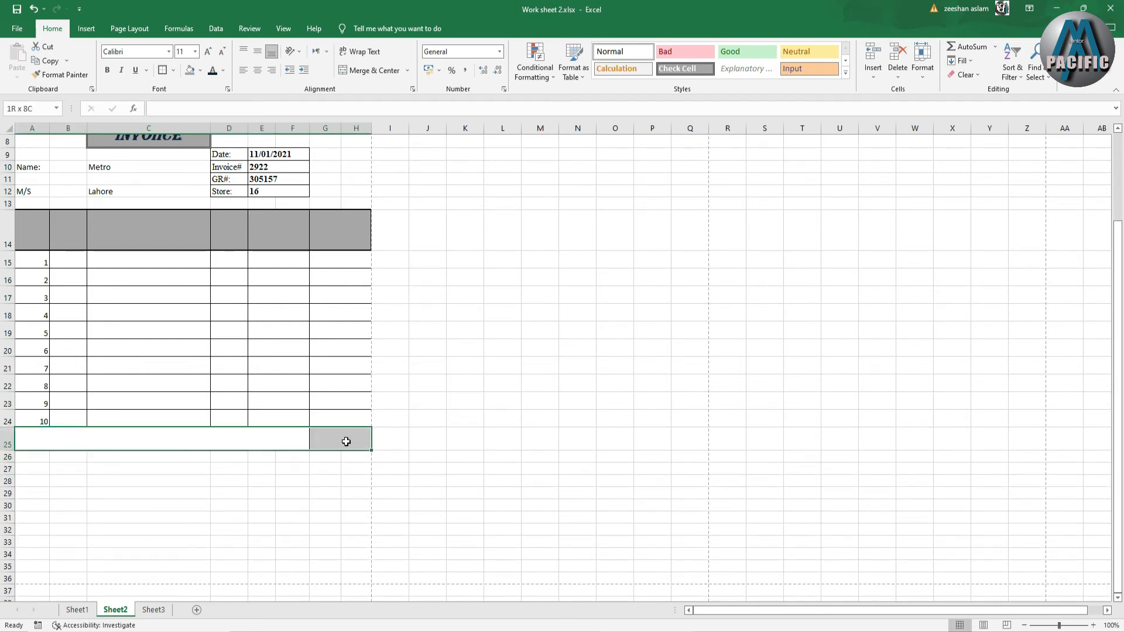
pyautogui.click(193, 72)
pyautogui.click(146, 479)
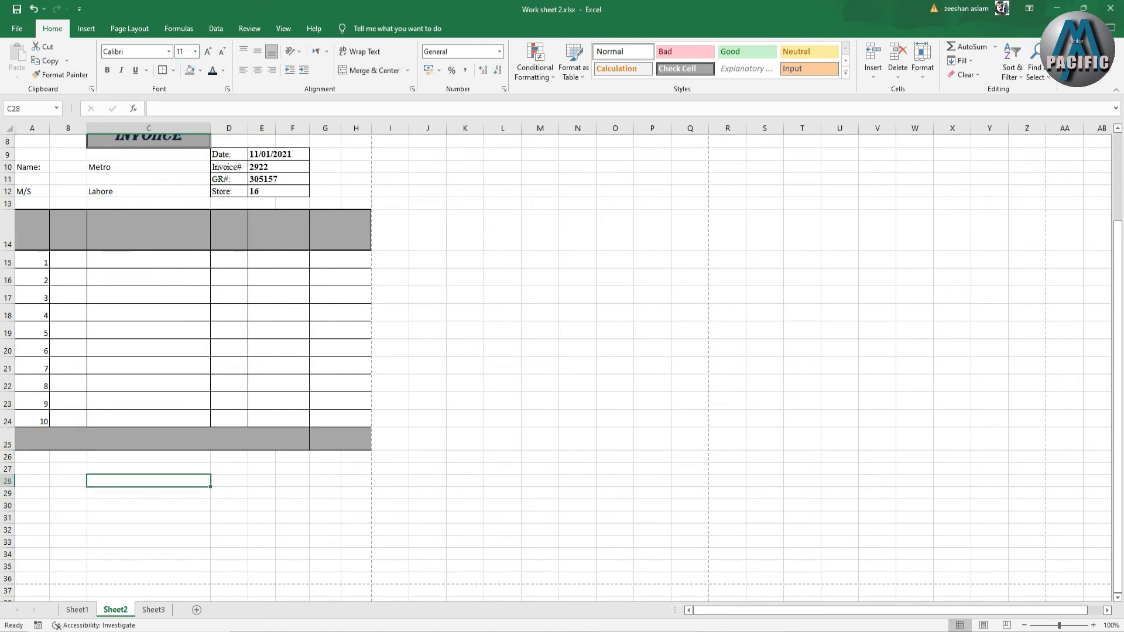
# Step: Copy the item table without its Amount column (A19:H29) from Sheet1 and paste it at A14 on Sheet2
pyautogui.click(76, 610)
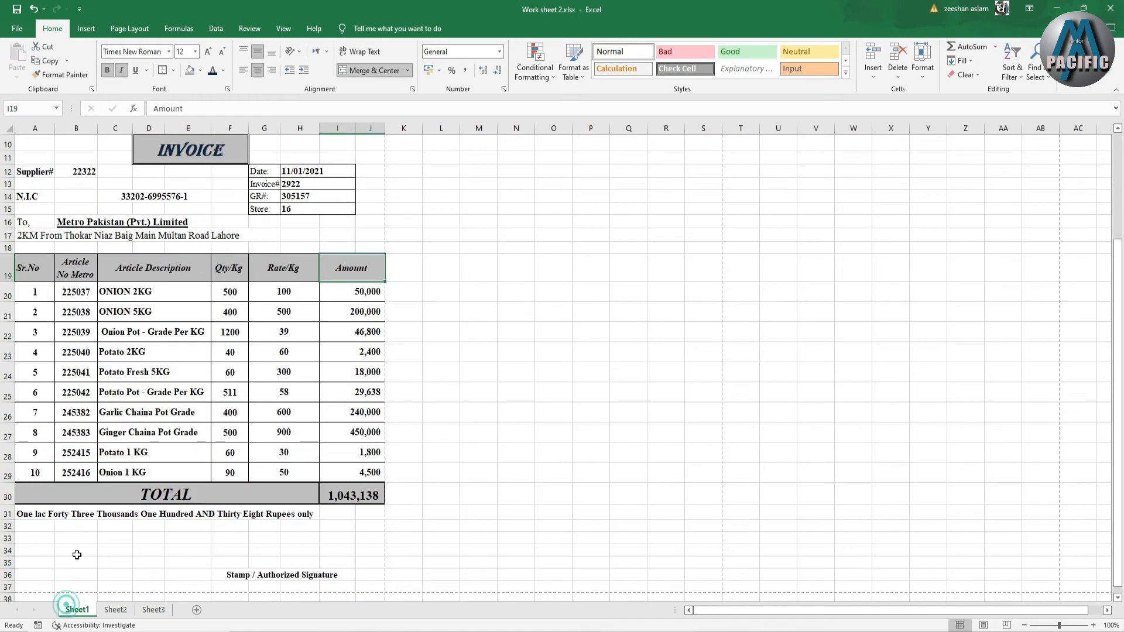
pyautogui.moveTo(32, 269); pyautogui.dragTo(297, 475)
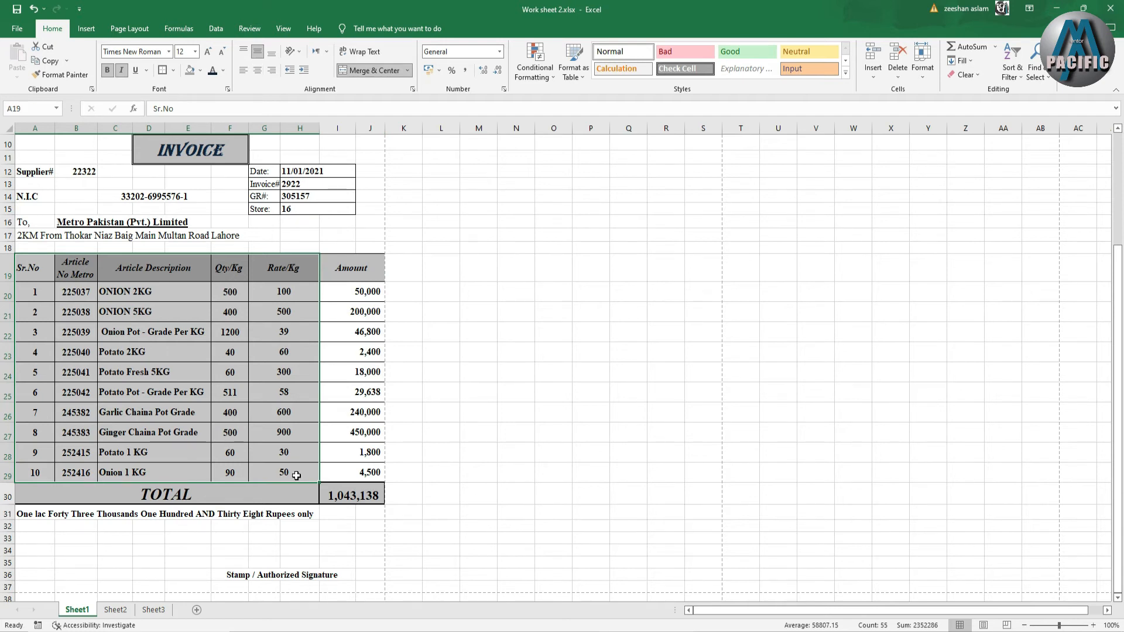
pyautogui.rightClick(296, 476)
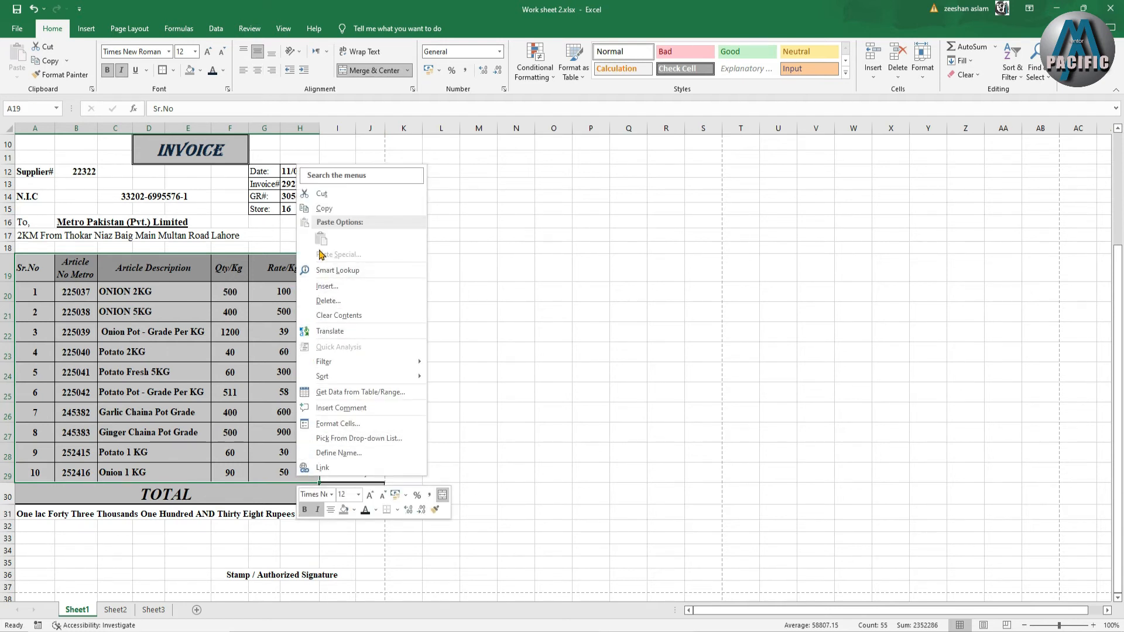
pyautogui.click(326, 216)
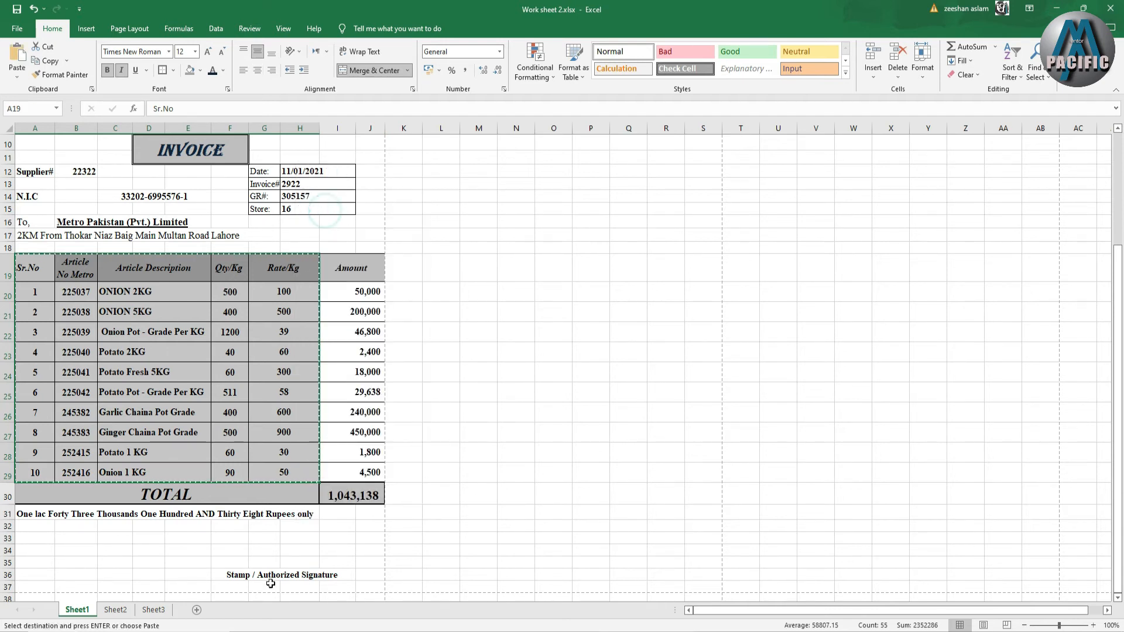
pyautogui.click(116, 610)
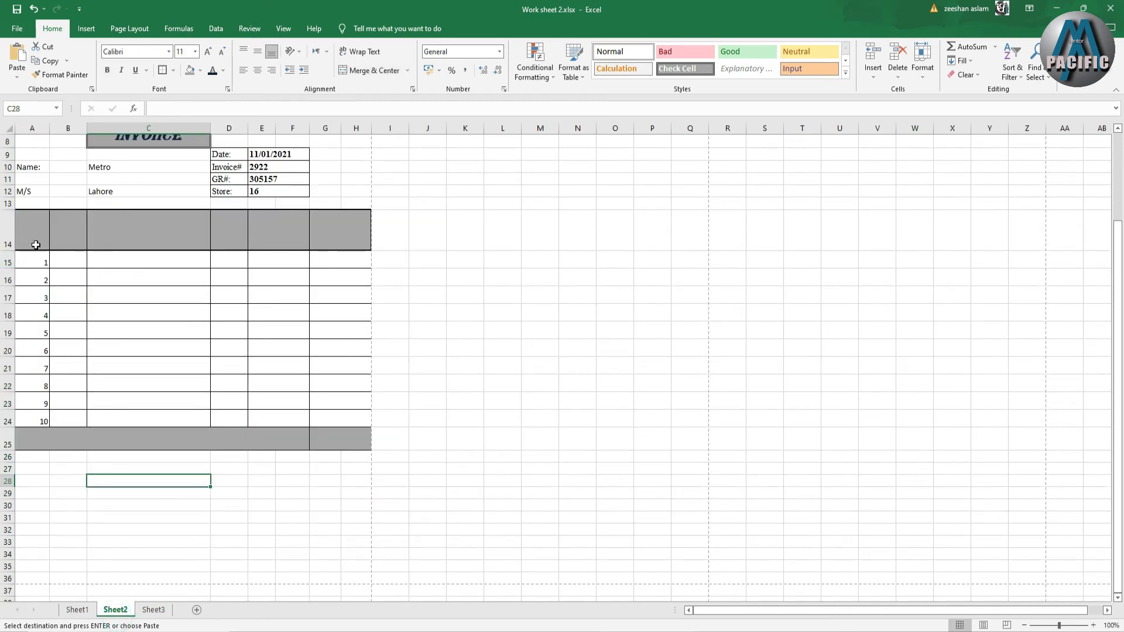
pyautogui.rightClick(36, 245)
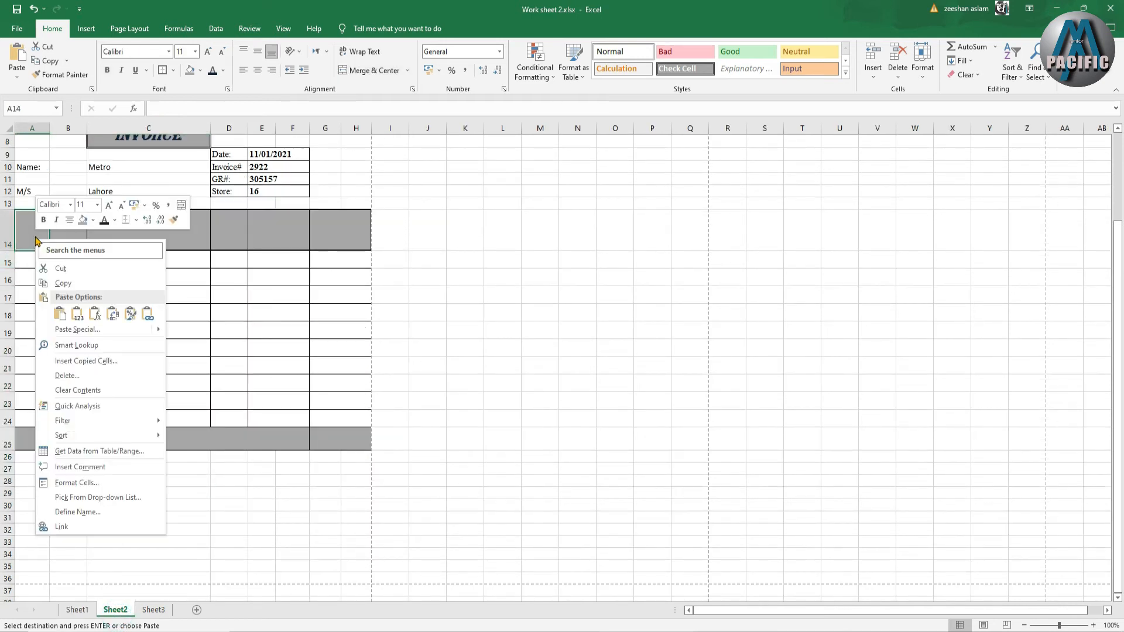
pyautogui.click(59, 315)
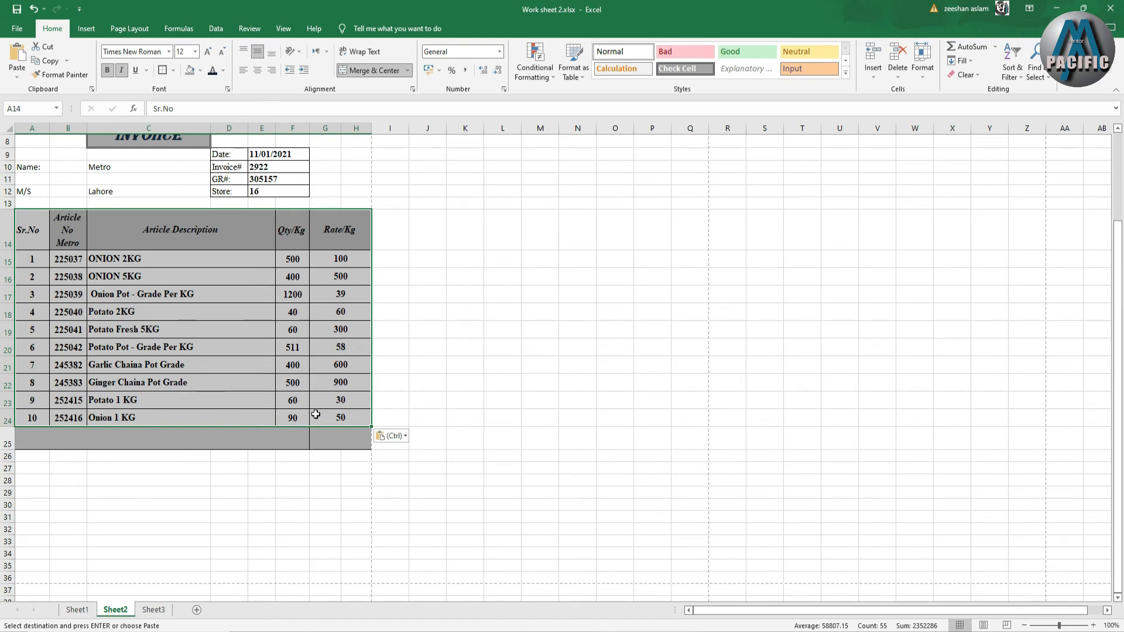
pyautogui.scroll(1, 310, 404)
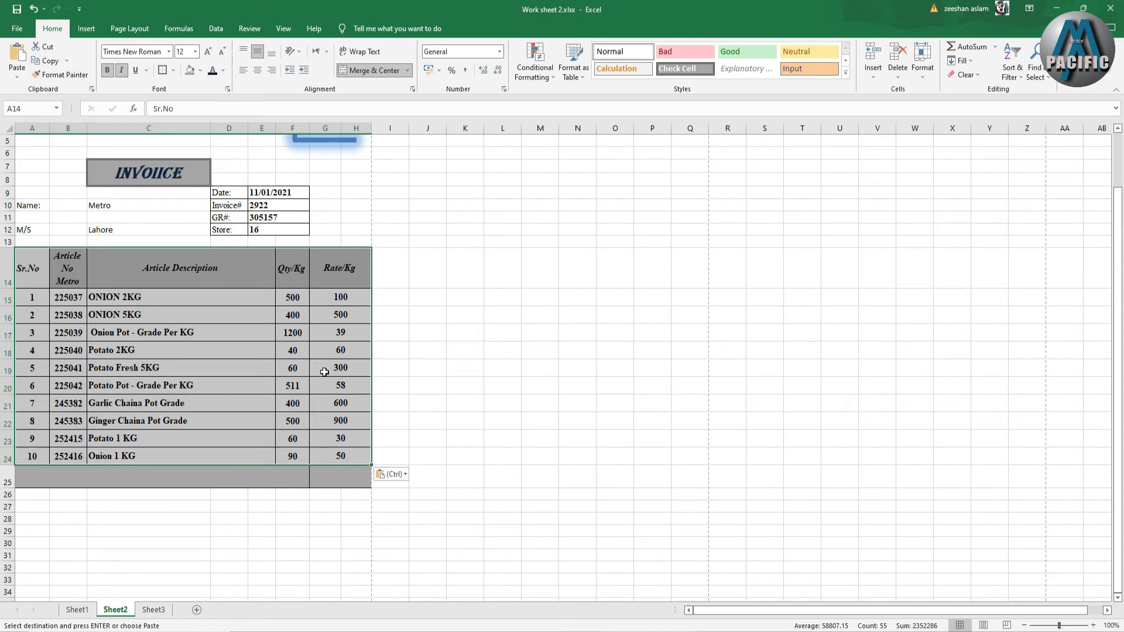
pyautogui.scroll(1, 402, 358)
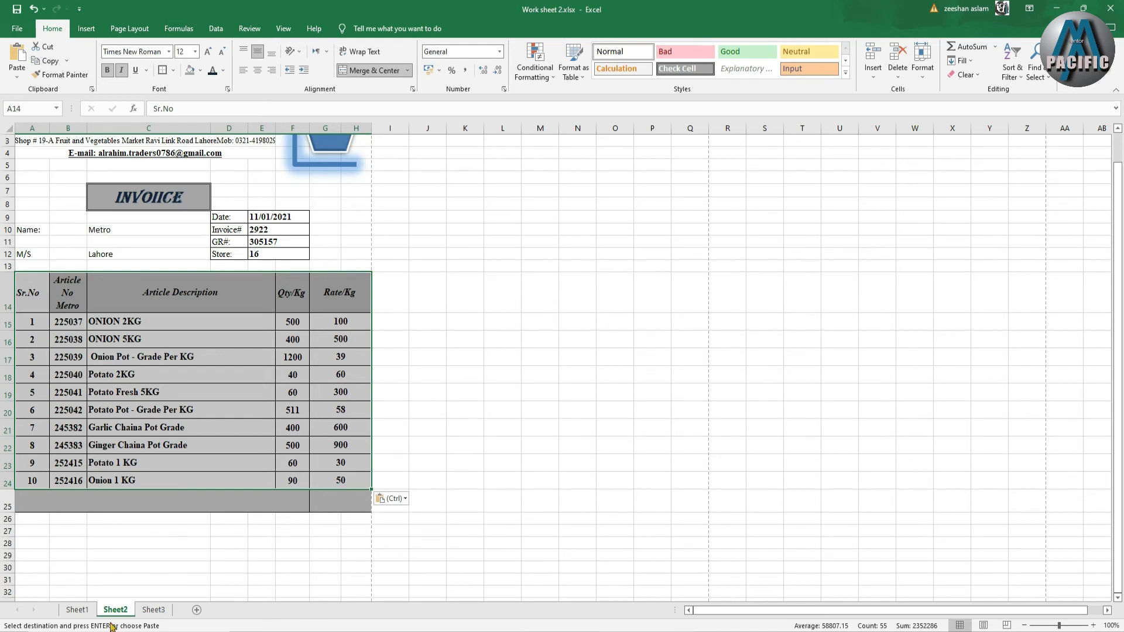
# Step: Check the source table on Sheet1 and undo the last paste on Sheet2
pyautogui.click(76, 610)
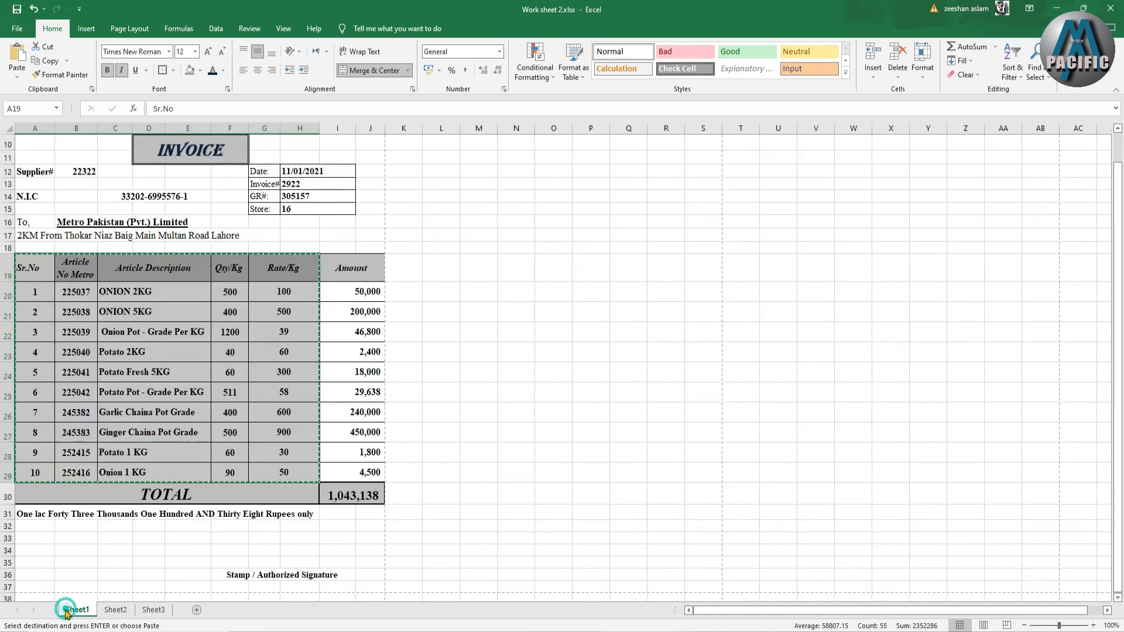
pyautogui.click(442, 335)
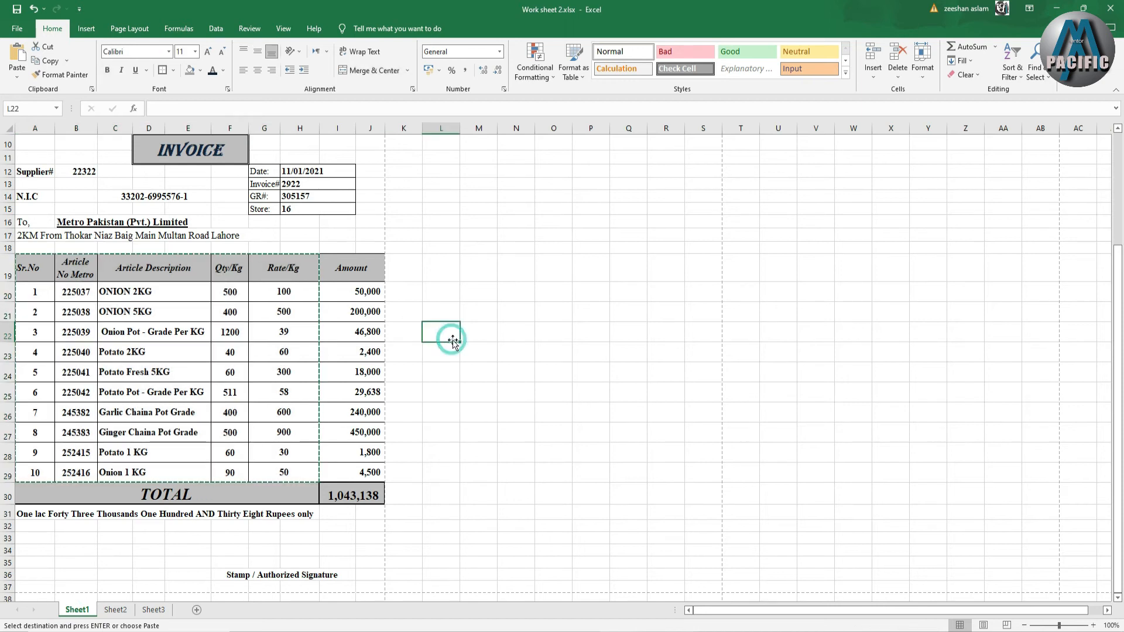
pyautogui.click(116, 610)
pyautogui.hotkey('ctrl', 'v')
pyautogui.hotkey('ctrl', 'z')
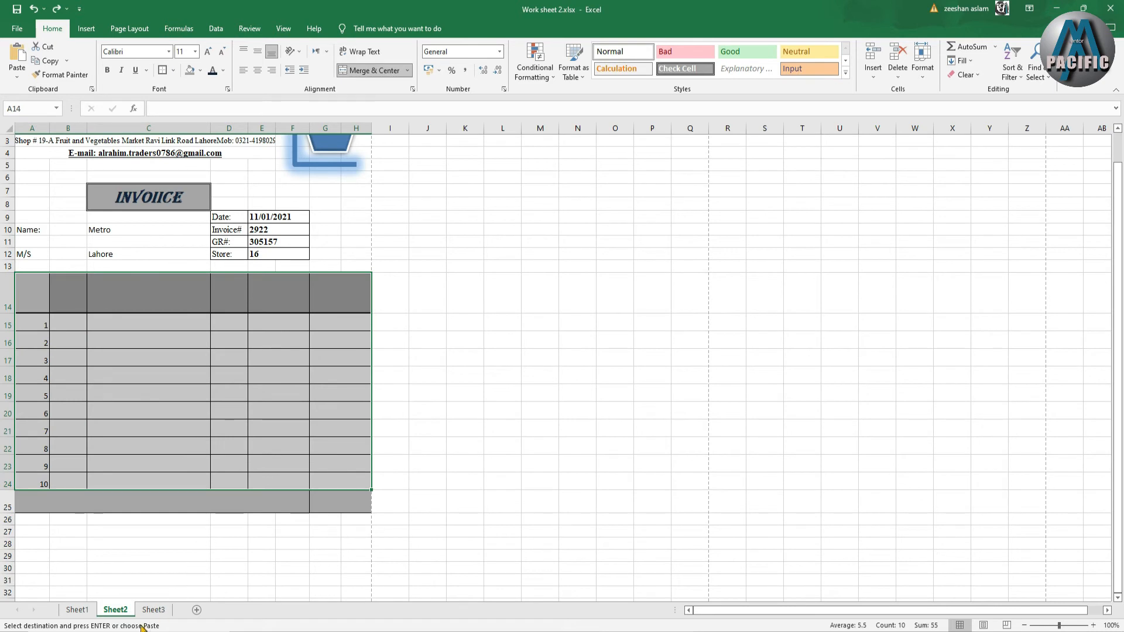
# Step: Copy the full item table with the Amount column and TOTAL row (A19:J30) from Sheet1 and paste it at A14 on Sheet2
pyautogui.click(77, 610)
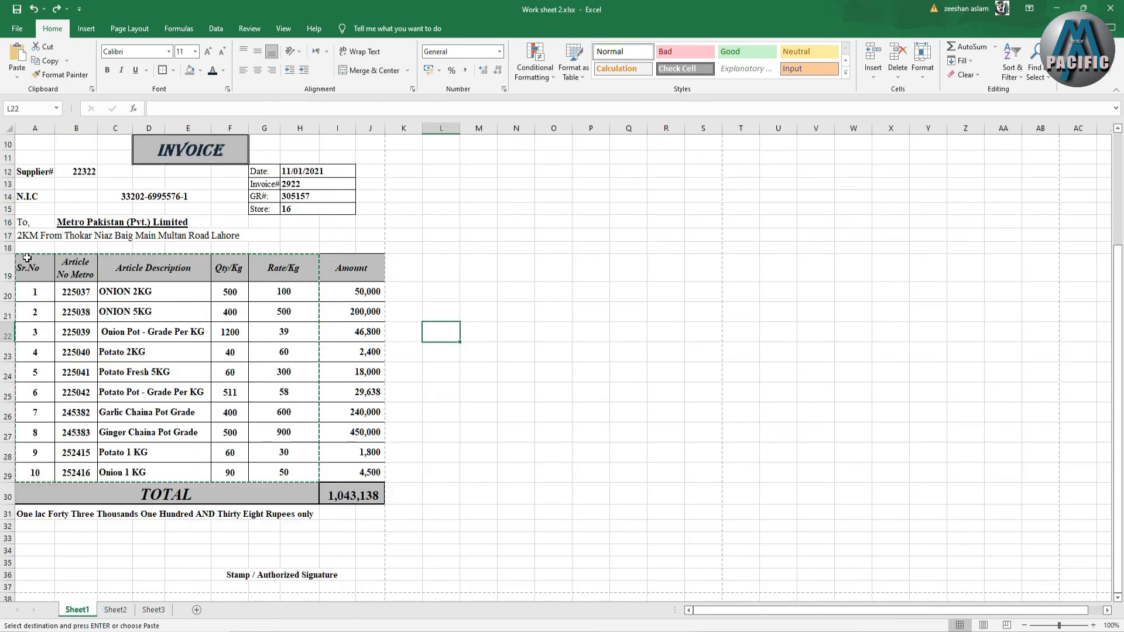
pyautogui.doubleClick(43, 273)
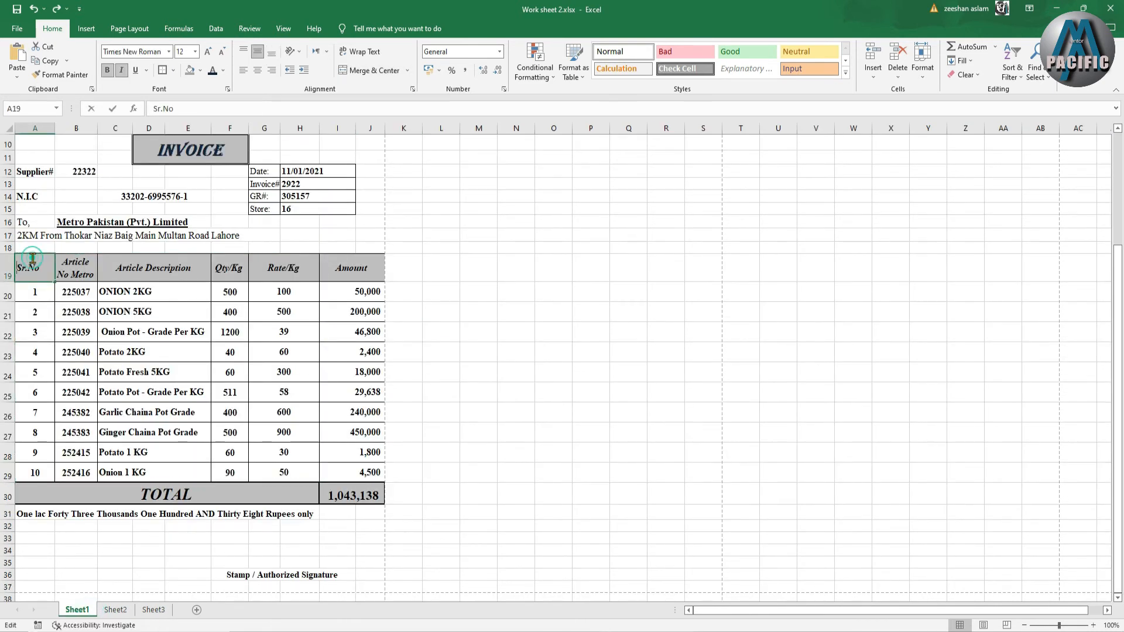
pyautogui.moveTo(43, 273); pyautogui.dragTo(368, 497)
pyautogui.hotkey('ctrl', 'c')
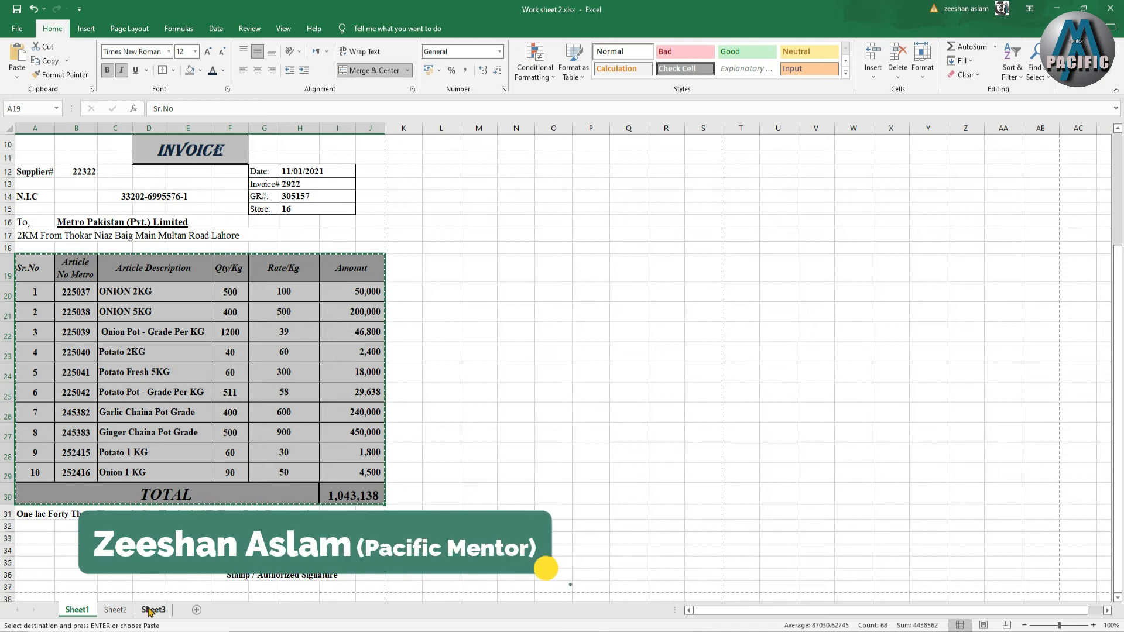
pyautogui.click(115, 610)
pyautogui.click(23, 299)
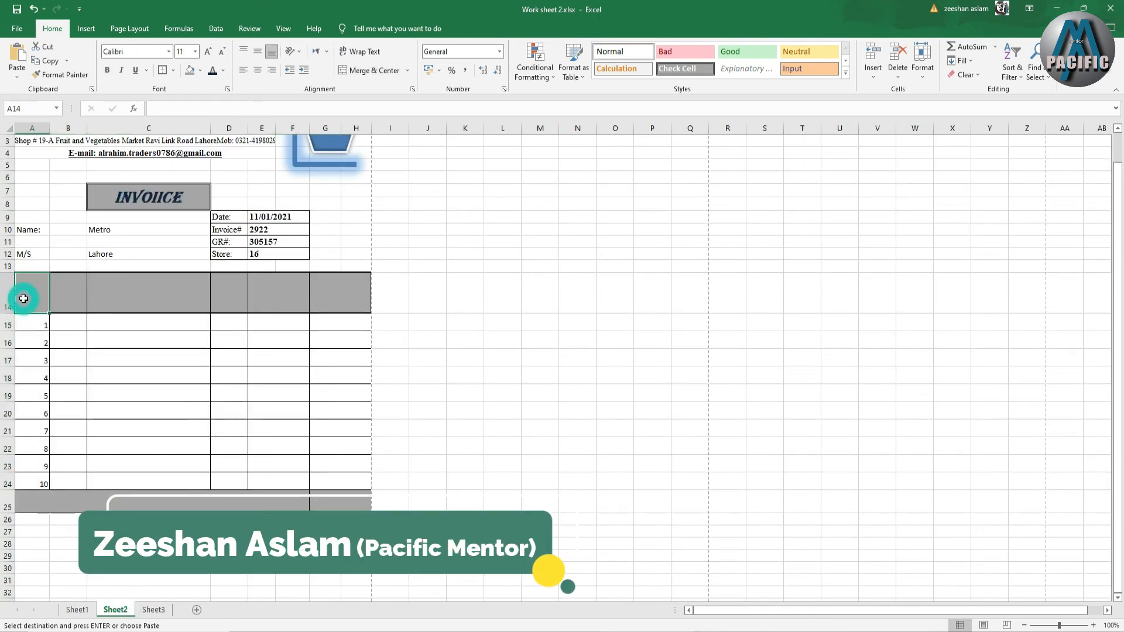
pyautogui.hotkey('ctrl', 'v')
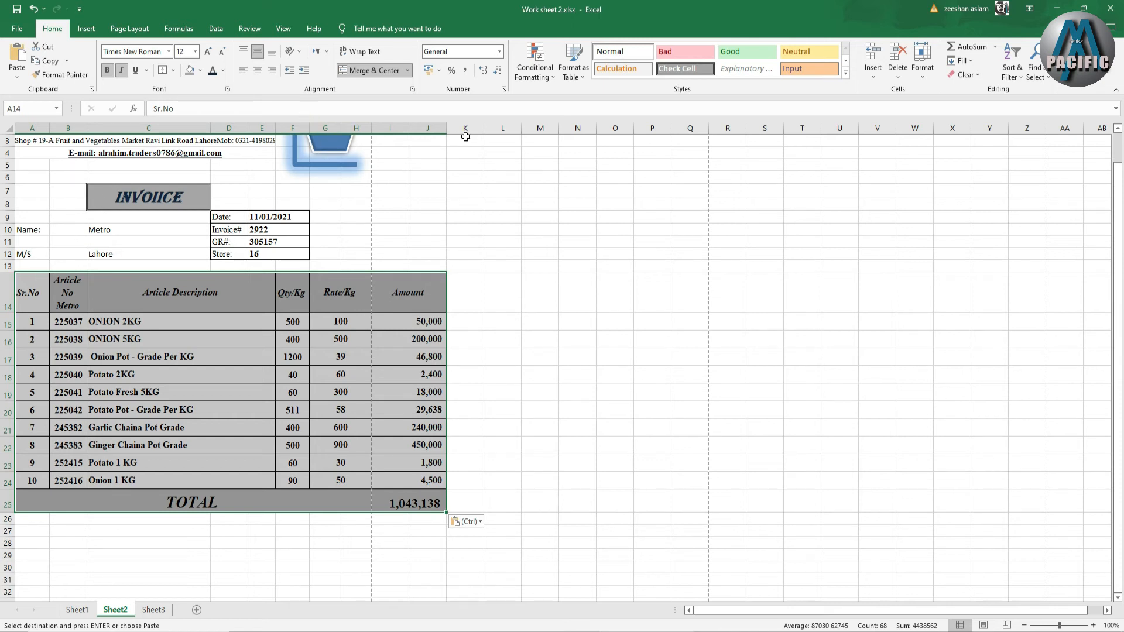
# Step: Narrow columns J and C to bring the item table closer to the page width
pyautogui.moveTo(446, 129); pyautogui.dragTo(435, 130)
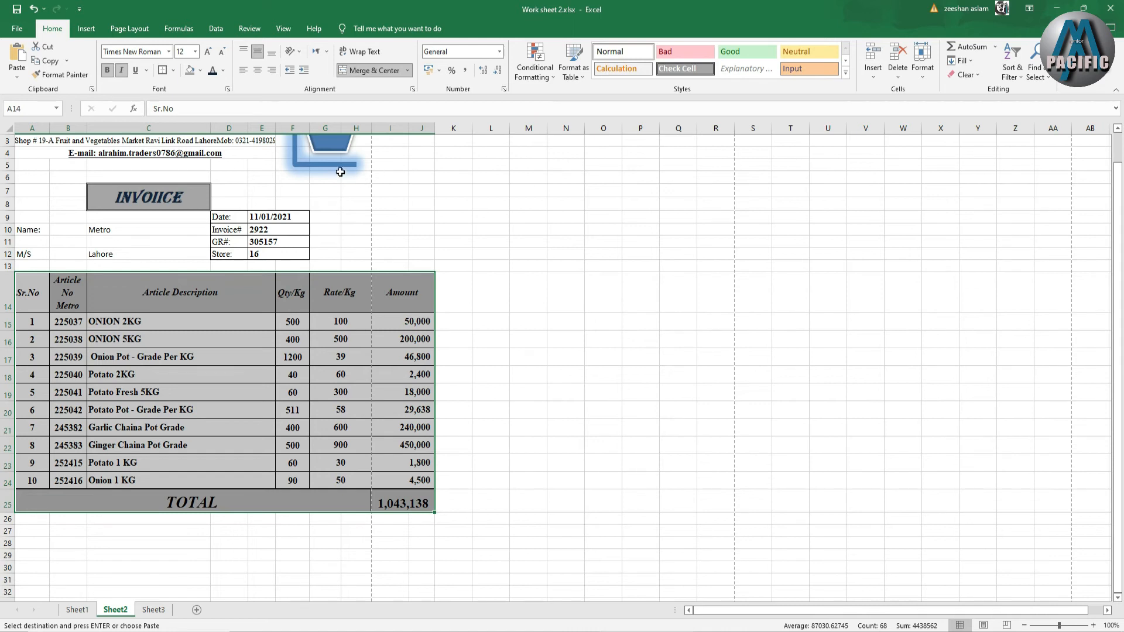
pyautogui.moveTo(275, 129); pyautogui.dragTo(233, 129)
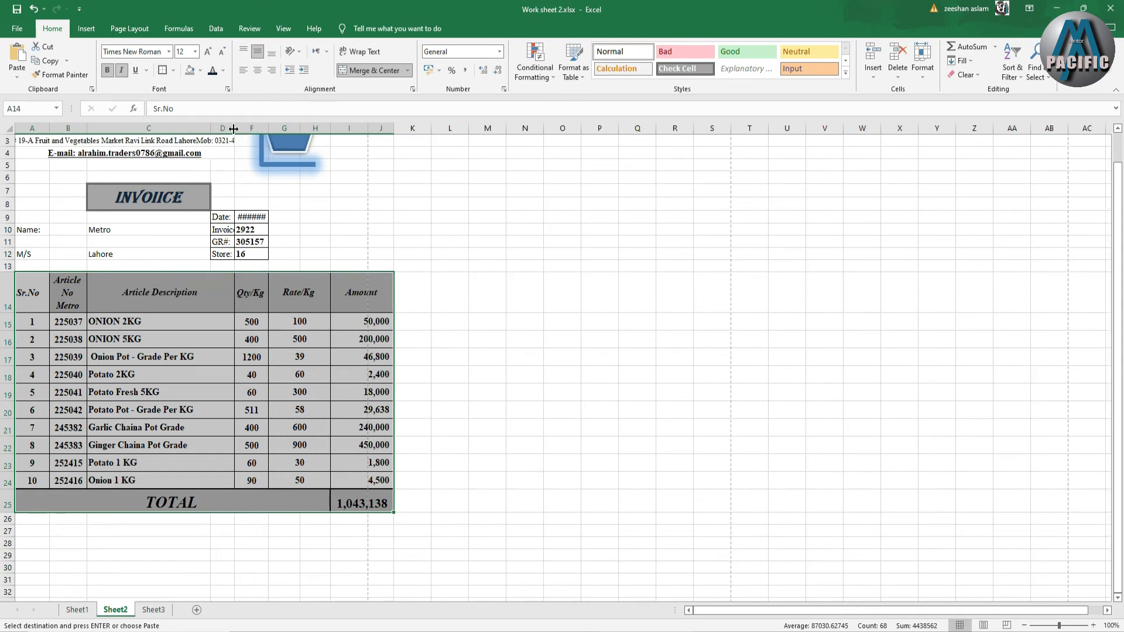
pyautogui.hotkey('ctrl', 'z')
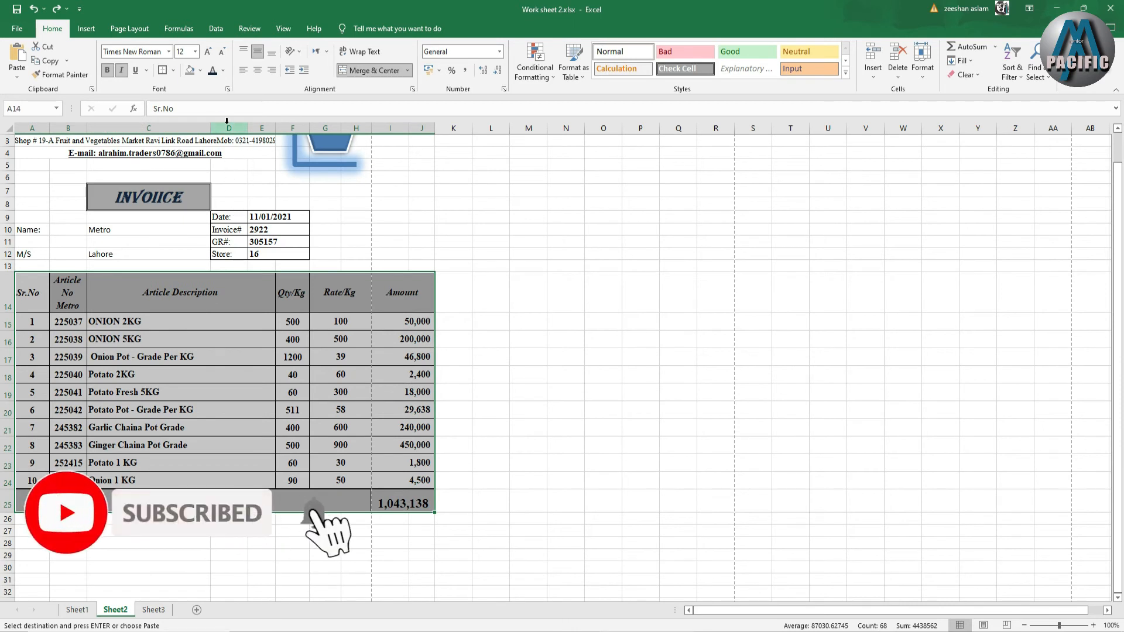
pyautogui.moveTo(211, 129); pyautogui.dragTo(175, 131)
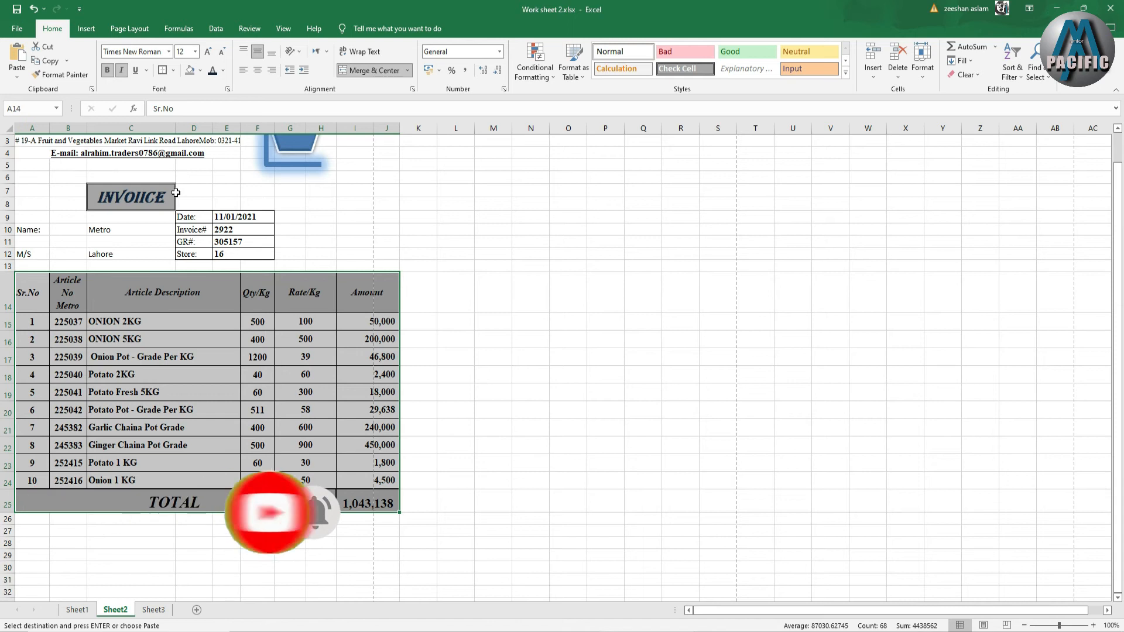
# Step: Unmerge the invoice title cell and merge and center it again across C7:D8
pyautogui.moveTo(173, 196); pyautogui.dragTo(194, 200)
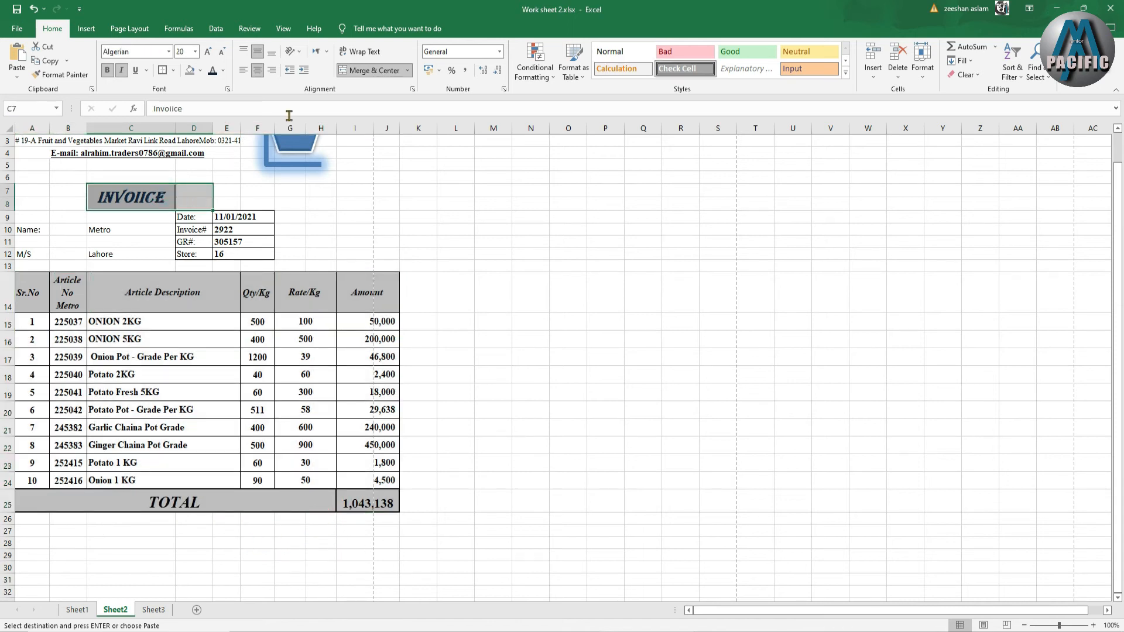
pyautogui.click(387, 70)
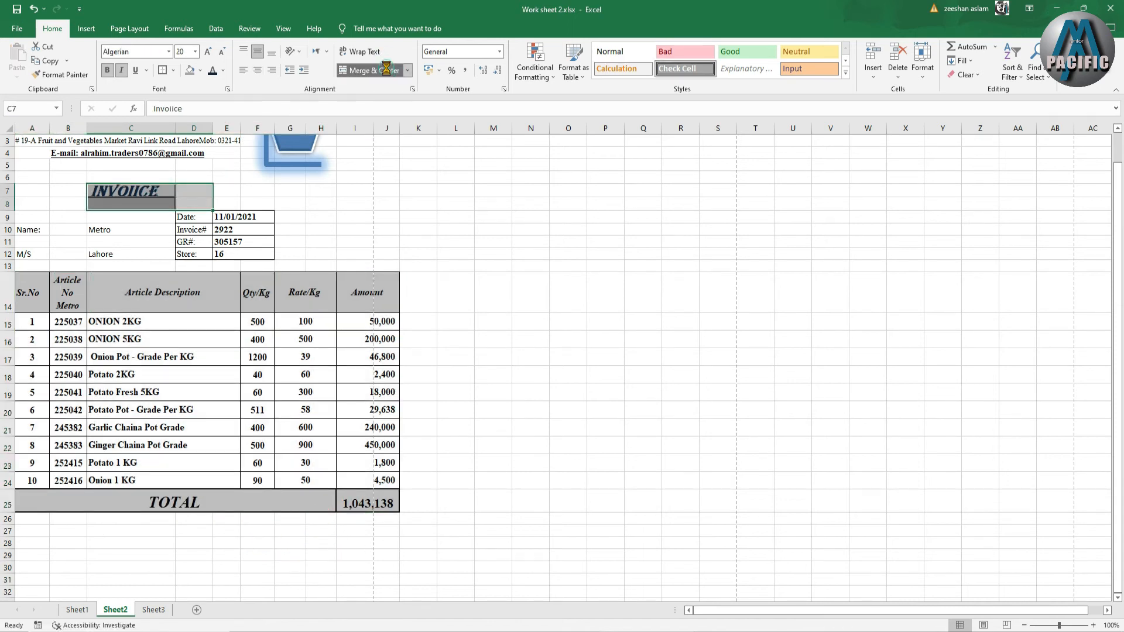
pyautogui.click(387, 70)
# Step: Shift the RT pentagon and the stepped blue line rightward in the header, and narrow columns H and E
pyautogui.scroll(1, 303, 312)
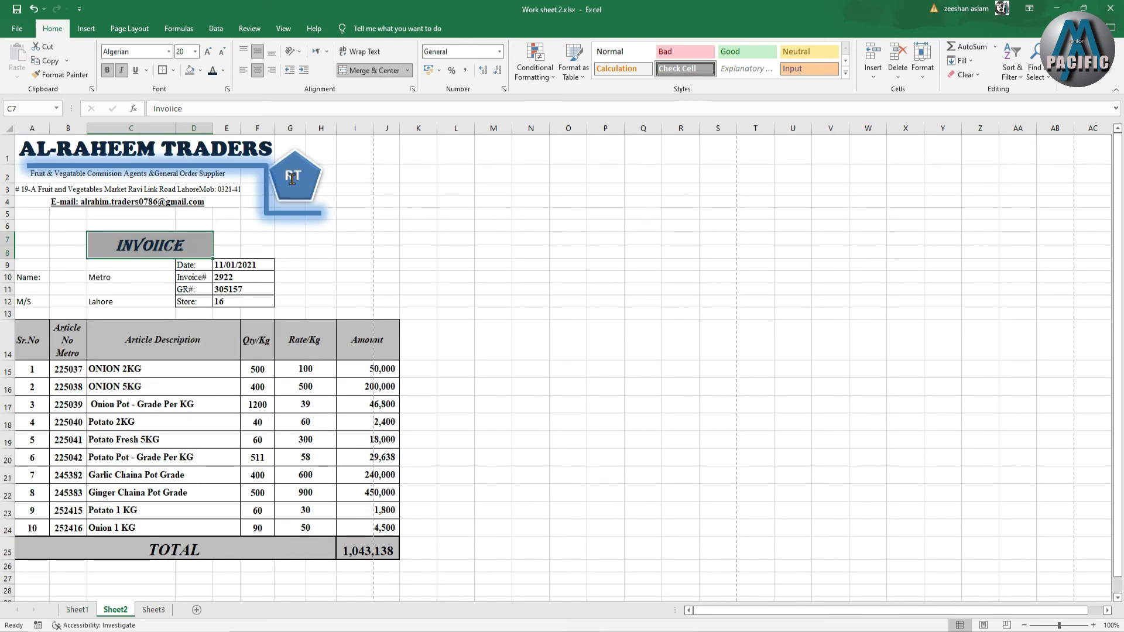
pyautogui.moveTo(304, 159)
pyautogui.mouseDown()
pyautogui.moveTo(365, 154)
pyautogui.moveTo(345, 152)
pyautogui.mouseUp()
pyautogui.moveTo(316, 218); pyautogui.dragTo(345, 213)
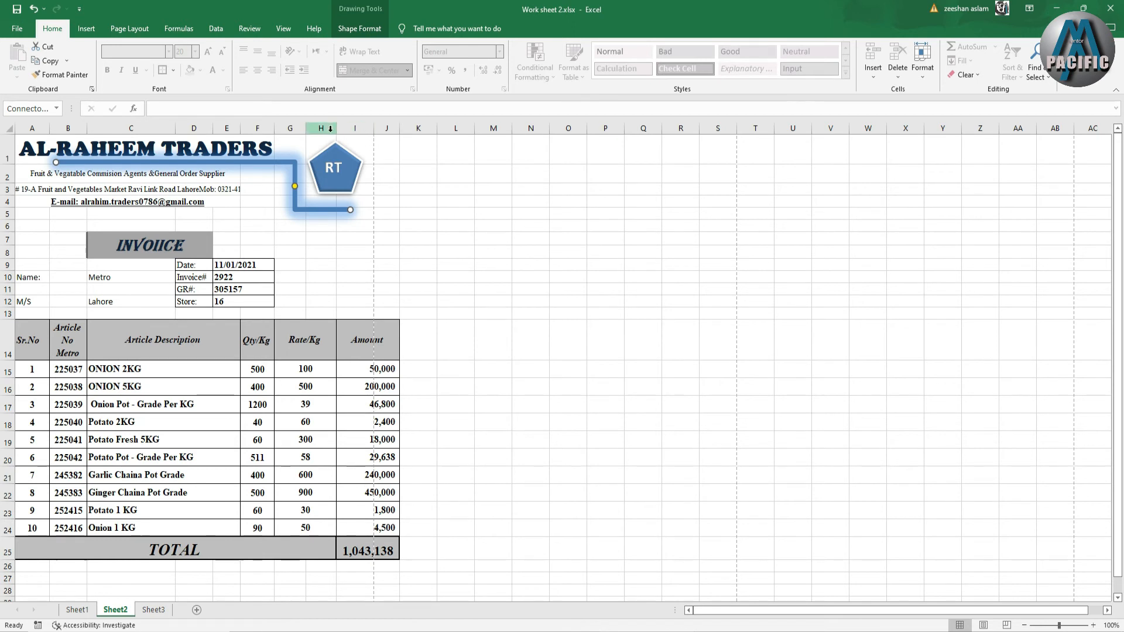
pyautogui.moveTo(337, 130); pyautogui.dragTo(329, 132)
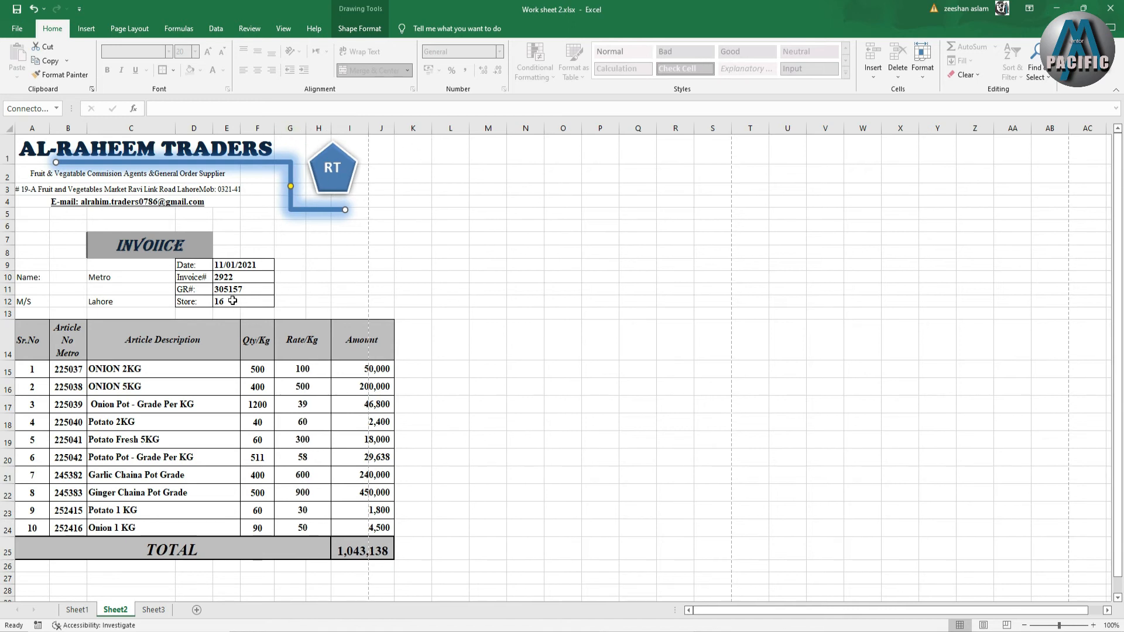
pyautogui.moveTo(241, 127); pyautogui.dragTo(233, 128)
# Step: Merge the date, invoice, GR and store values across E9:G12 row by row and apply all borders to them
pyautogui.moveTo(255, 271); pyautogui.dragTo(278, 301)
pyautogui.click(409, 71)
pyautogui.click(389, 98)
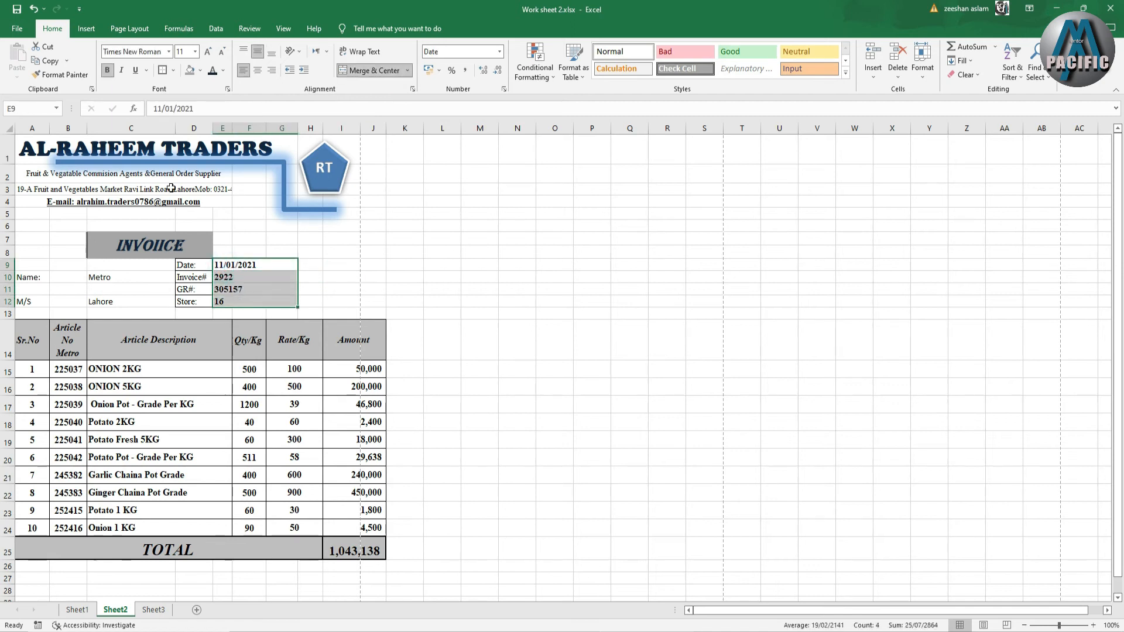
pyautogui.click(173, 74)
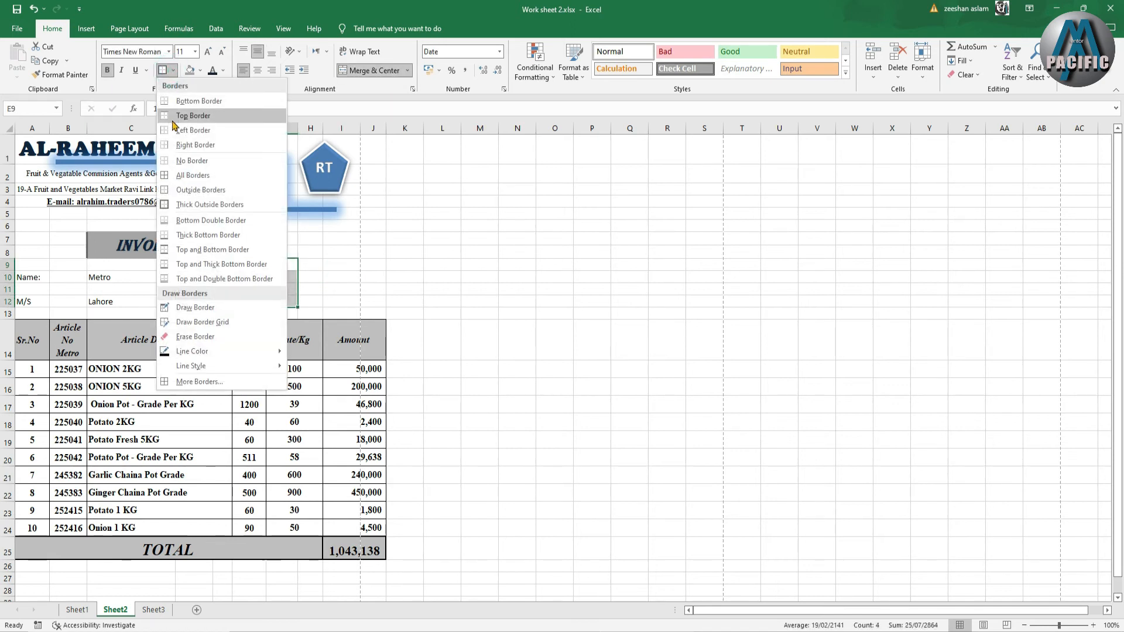
pyautogui.click(187, 165)
pyautogui.click(355, 312)
pyautogui.click(442, 316)
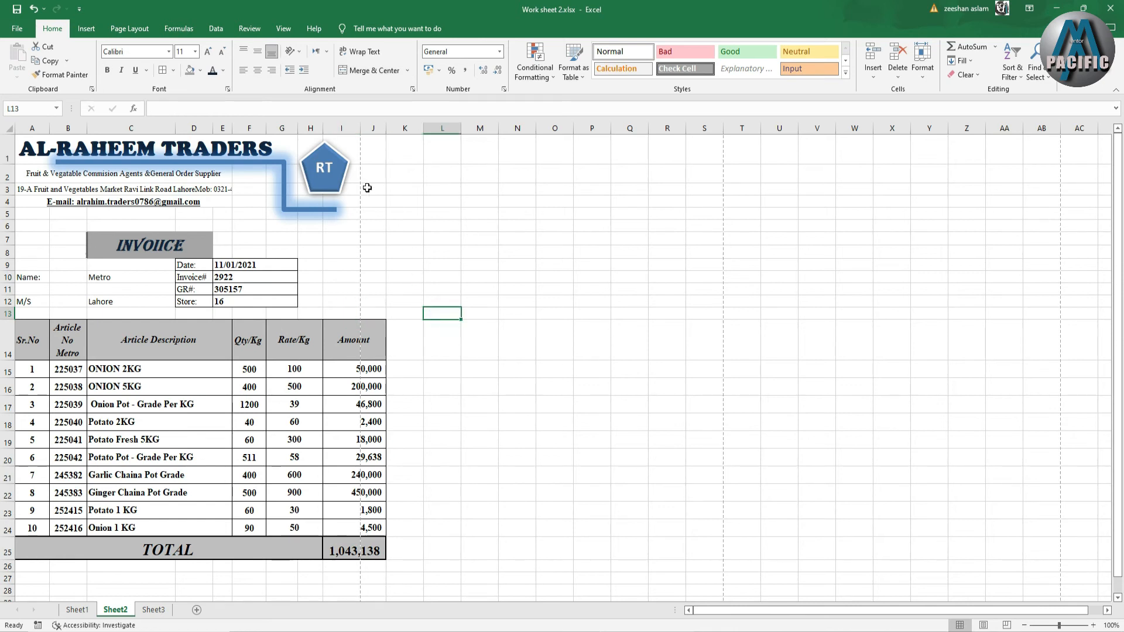
# Step: Adjust columns H, I and J to fit the table within the page break with the total readable, and widen the RT pentagon
pyautogui.moveTo(360, 128); pyautogui.dragTo(357, 128)
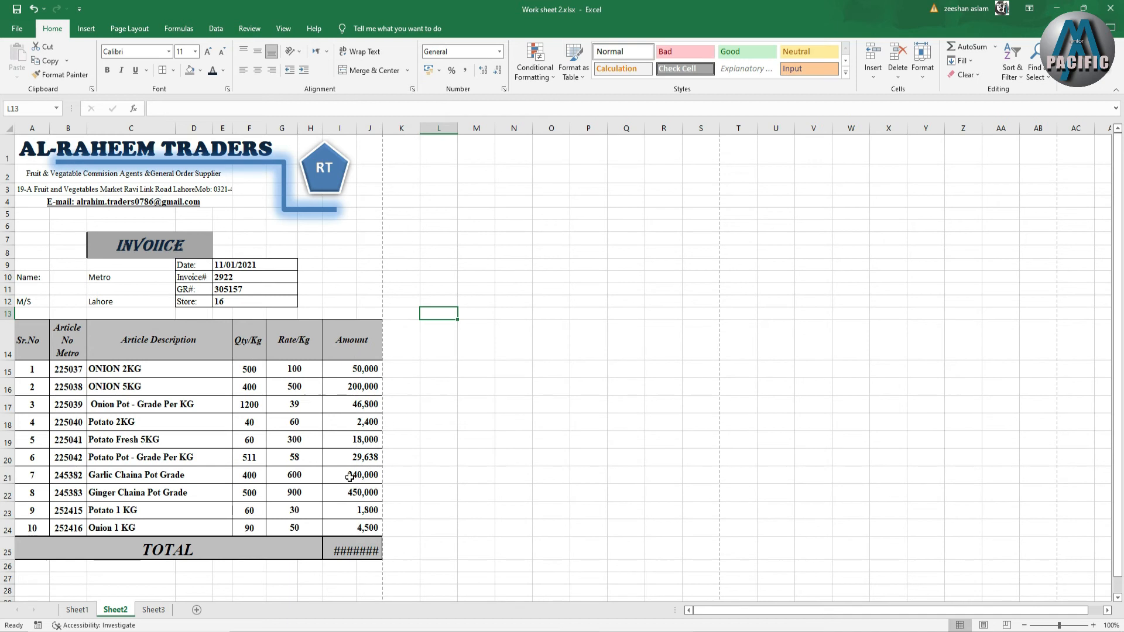
pyautogui.moveTo(322, 129); pyautogui.dragTo(385, 132)
pyautogui.click(326, 176)
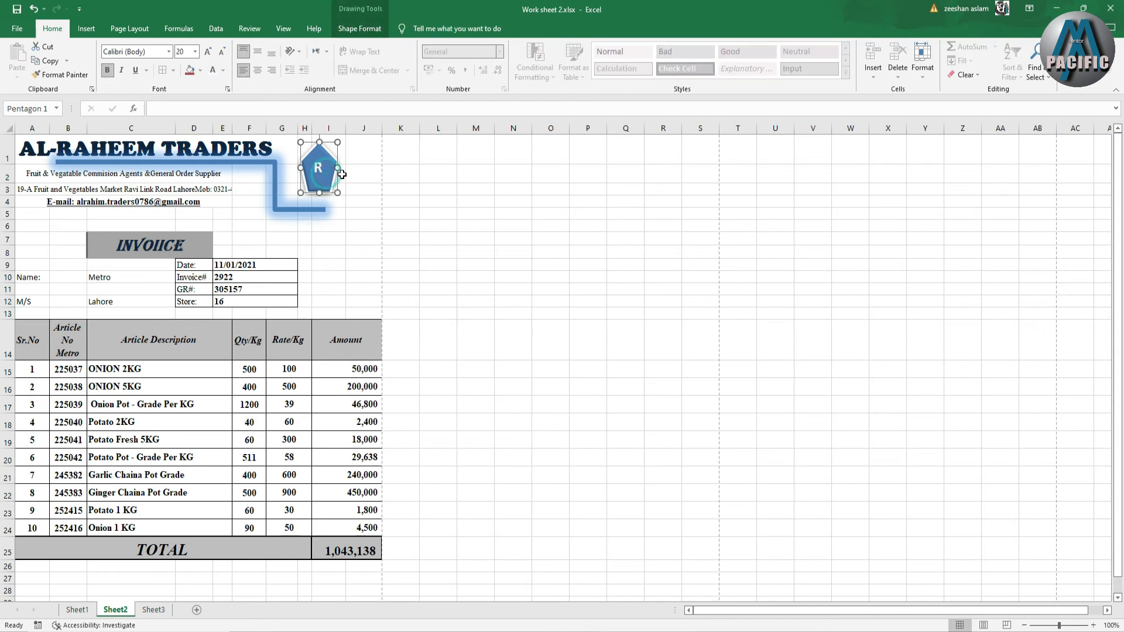
pyautogui.moveTo(341, 168); pyautogui.dragTo(340, 178)
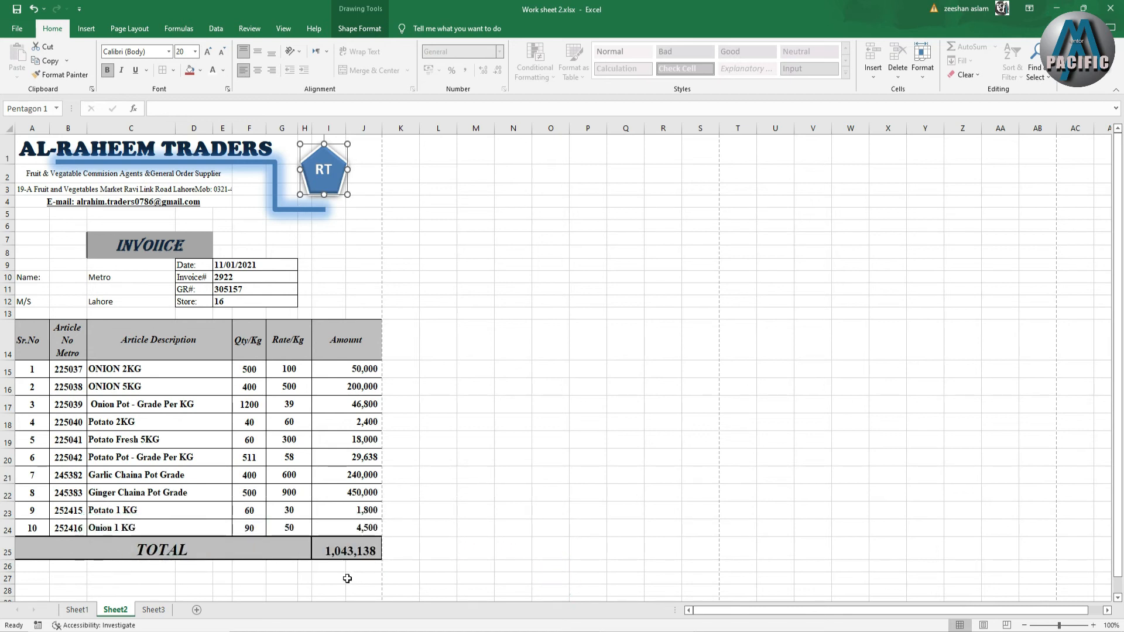
# Step: Clear the pasted amounts of the ten items in I15:J24
pyautogui.scroll(-2, 332, 565)
pyautogui.moveTo(370, 285); pyautogui.dragTo(375, 441)
pyautogui.press('Delete')
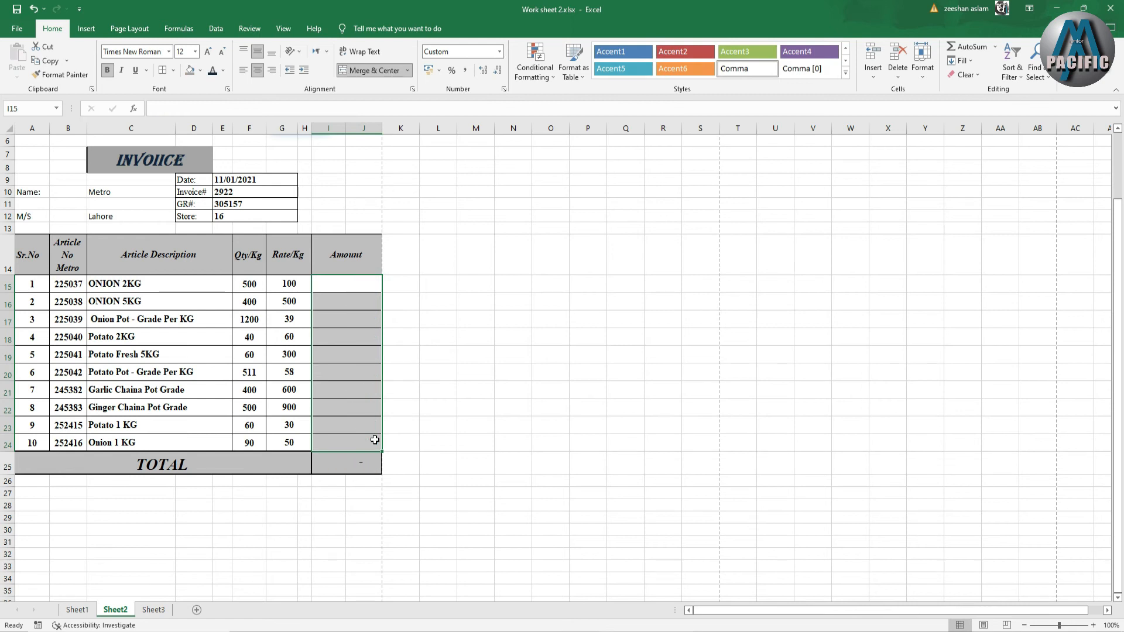
# Step: Clear the total amount beside the TOTAL label in row 25
pyautogui.click(543, 439)
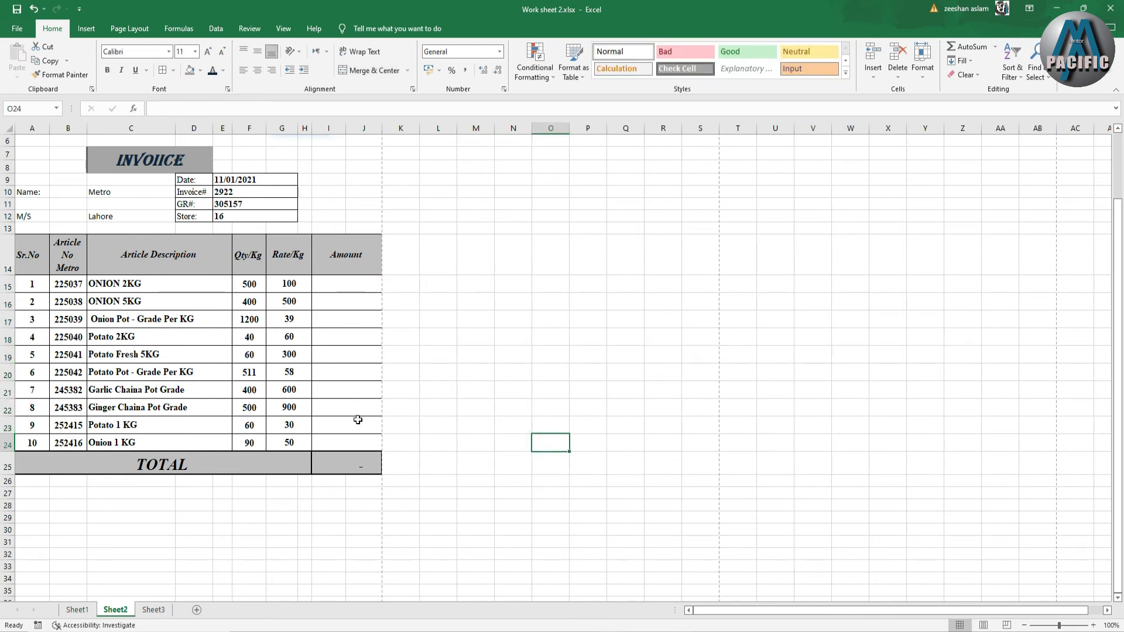
pyautogui.click(351, 453)
pyautogui.press('Delete')
# Step: Enter =F15*G15 as the first item's amount in I15 and fill the formula down to row 24
pyautogui.click(319, 286)
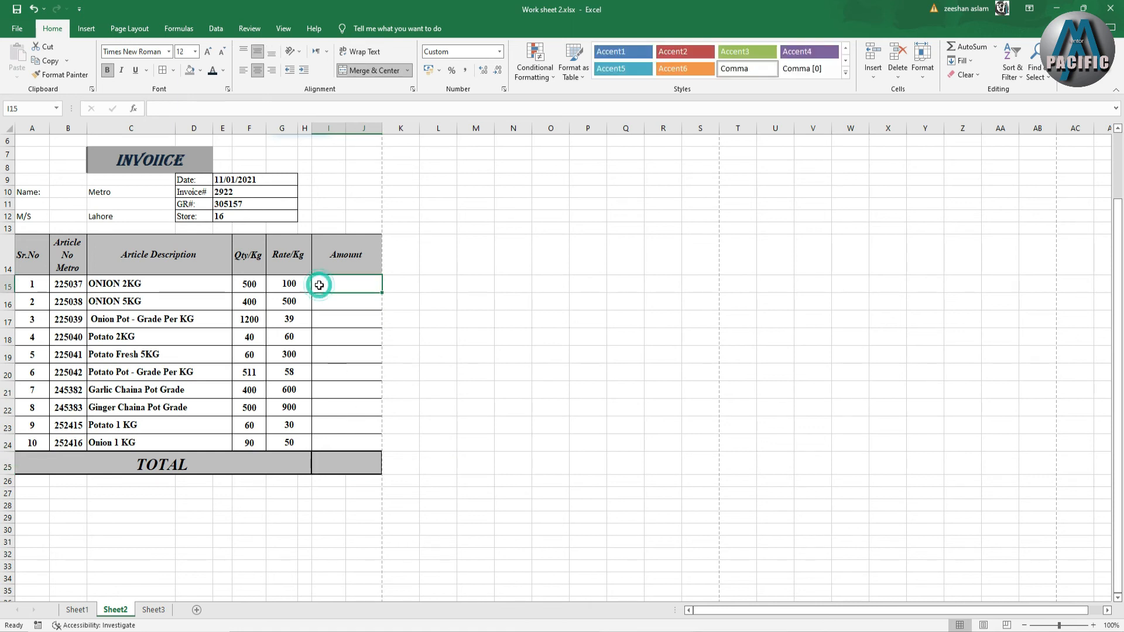
pyautogui.write('=')
pyautogui.click(240, 285)
pyautogui.write('*')
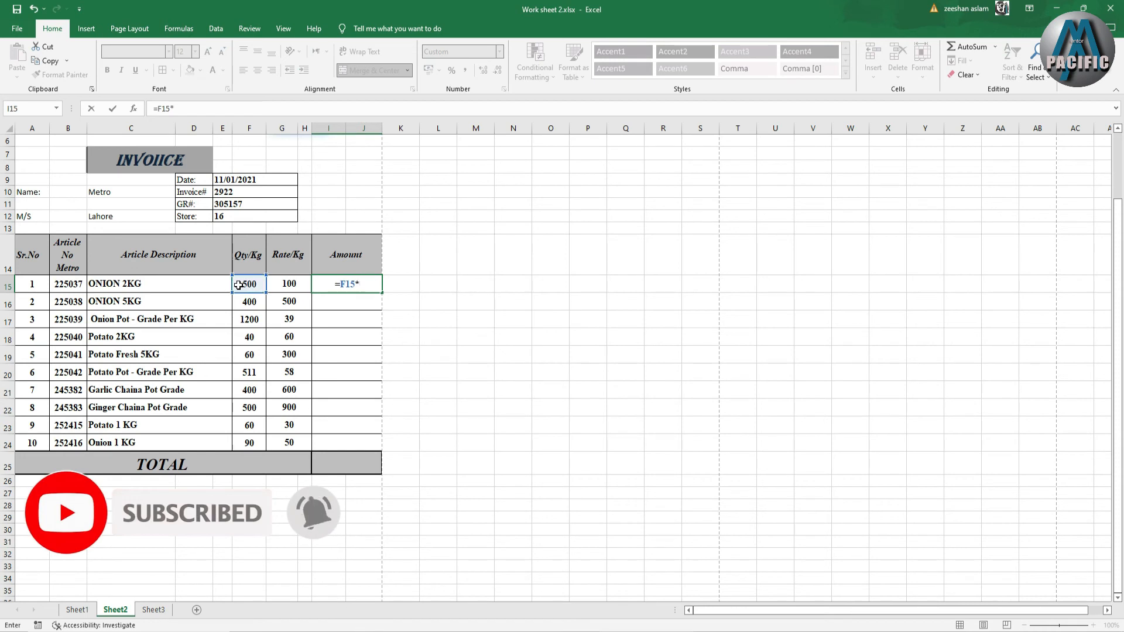
pyautogui.click(277, 284)
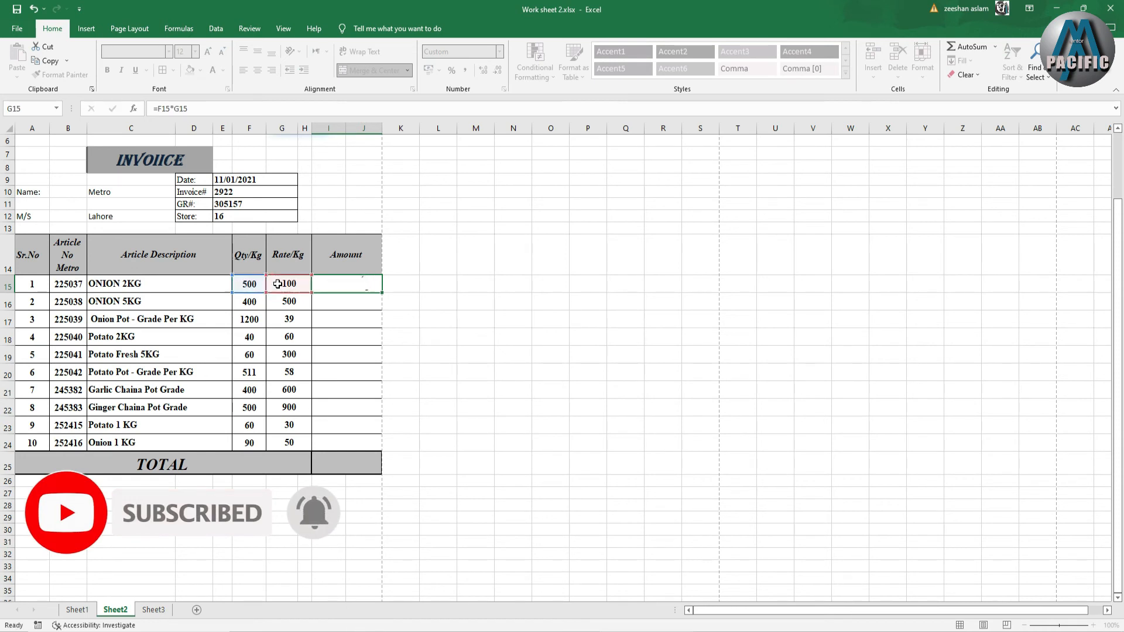
pyautogui.press('Return')
pyautogui.click(319, 284)
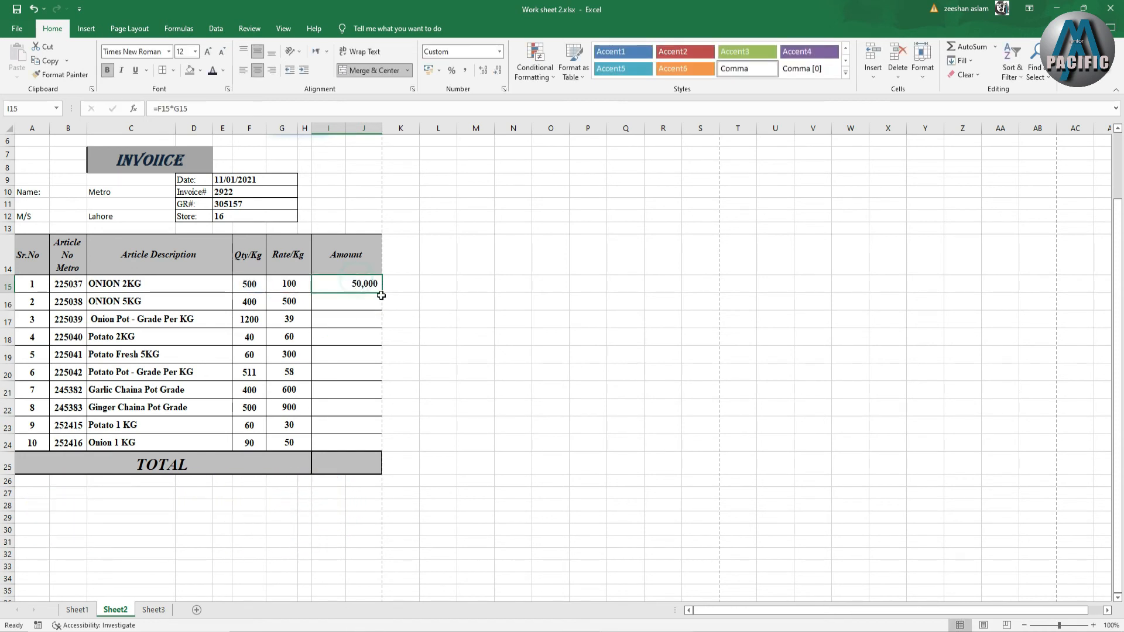
pyautogui.moveTo(384, 293); pyautogui.dragTo(387, 446)
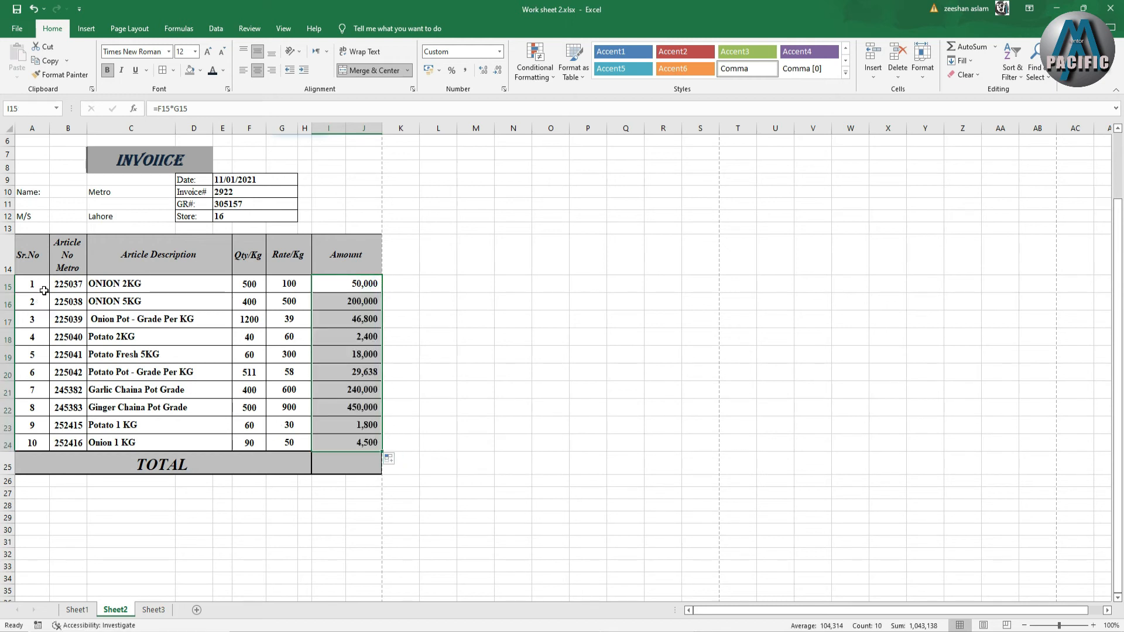
# Step: Try to total the amounts with AutoSum over I15:J25 and undo the result
pyautogui.click(342, 470)
pyautogui.click(406, 344)
pyautogui.moveTo(364, 281); pyautogui.dragTo(366, 474)
pyautogui.click(966, 47)
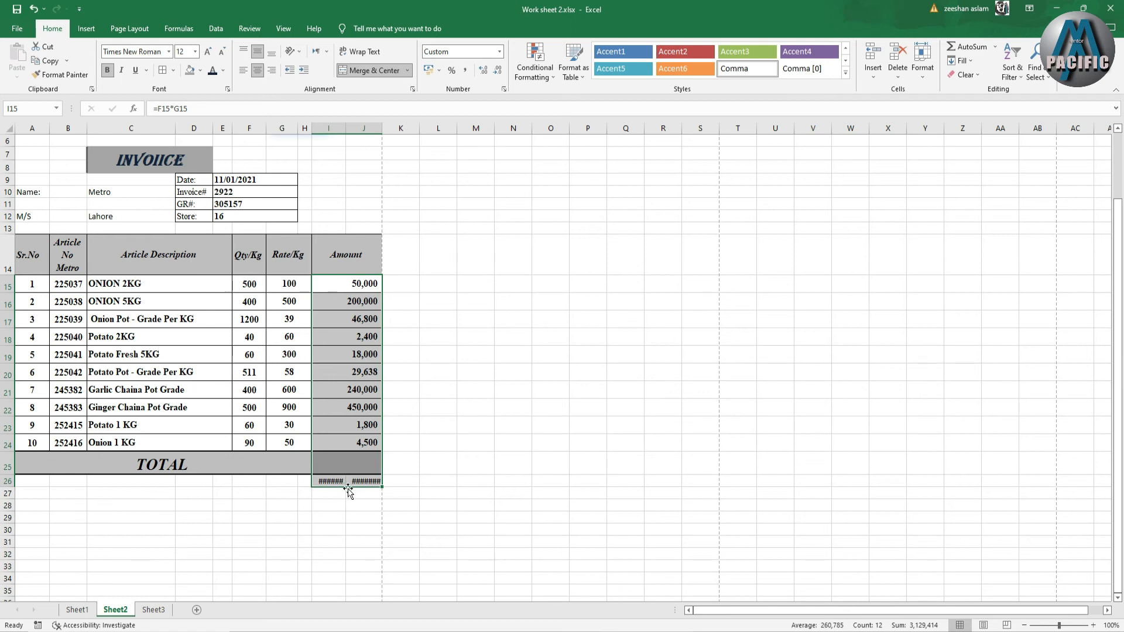
pyautogui.hotkey('ctrl', 'z')
pyautogui.click(346, 527)
# Step: Total the Amount column in I25 with AutoSum, including the column heading in the selected range
pyautogui.moveTo(349, 257); pyautogui.dragTo(363, 460)
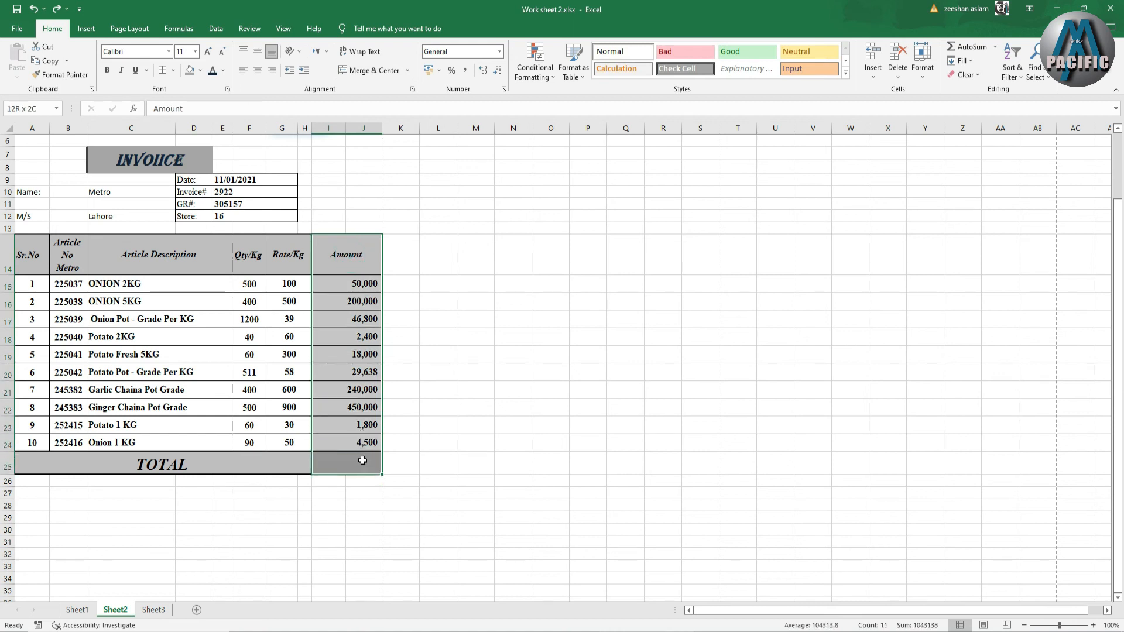
pyautogui.click(973, 48)
pyautogui.click(344, 462)
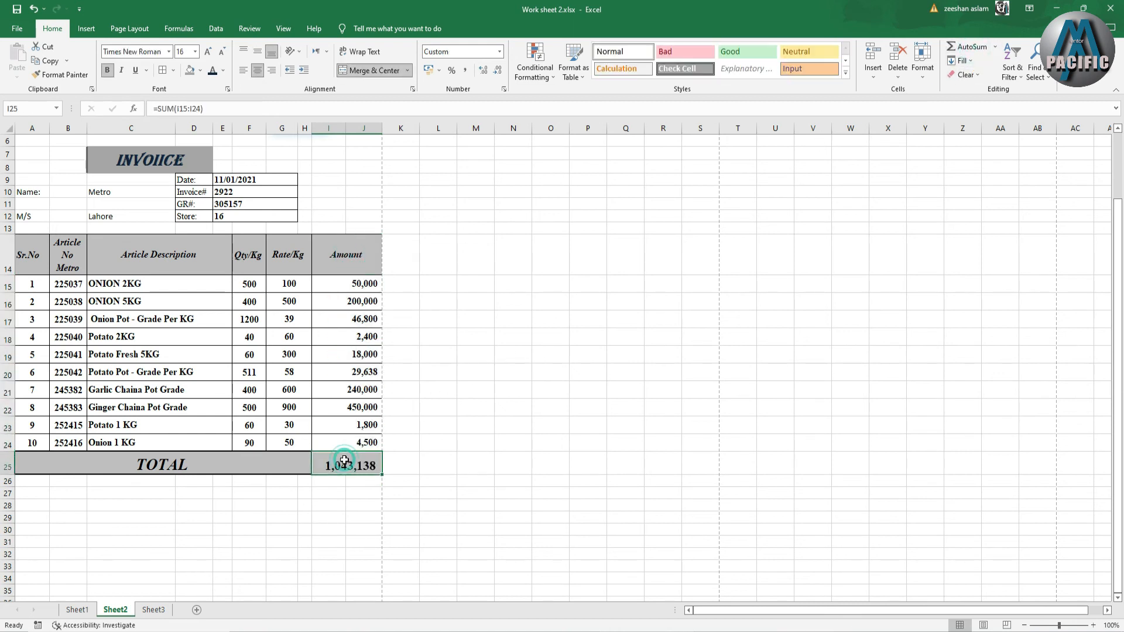
# Step: Apply the Check Cell style to the invoice title in C7
pyautogui.scroll(-1, 268, 444)
pyautogui.scroll(2, 269, 444)
pyautogui.scroll(-1, 268, 445)
pyautogui.scroll(1, 182, 553)
pyautogui.scroll(1, 180, 553)
pyautogui.click(164, 170)
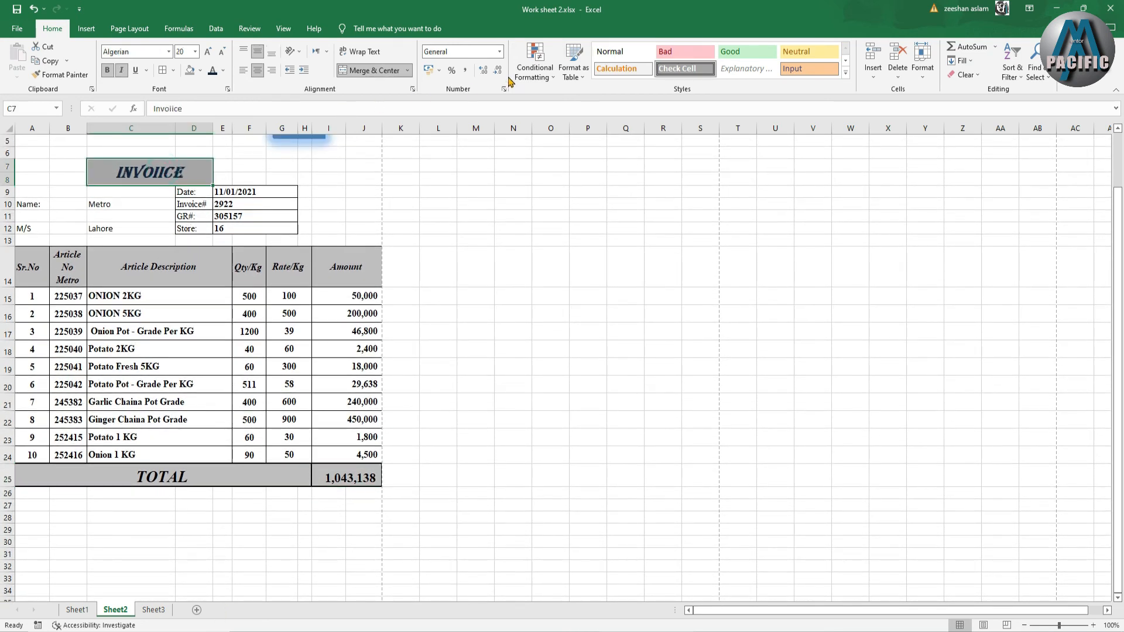
pyautogui.click(675, 70)
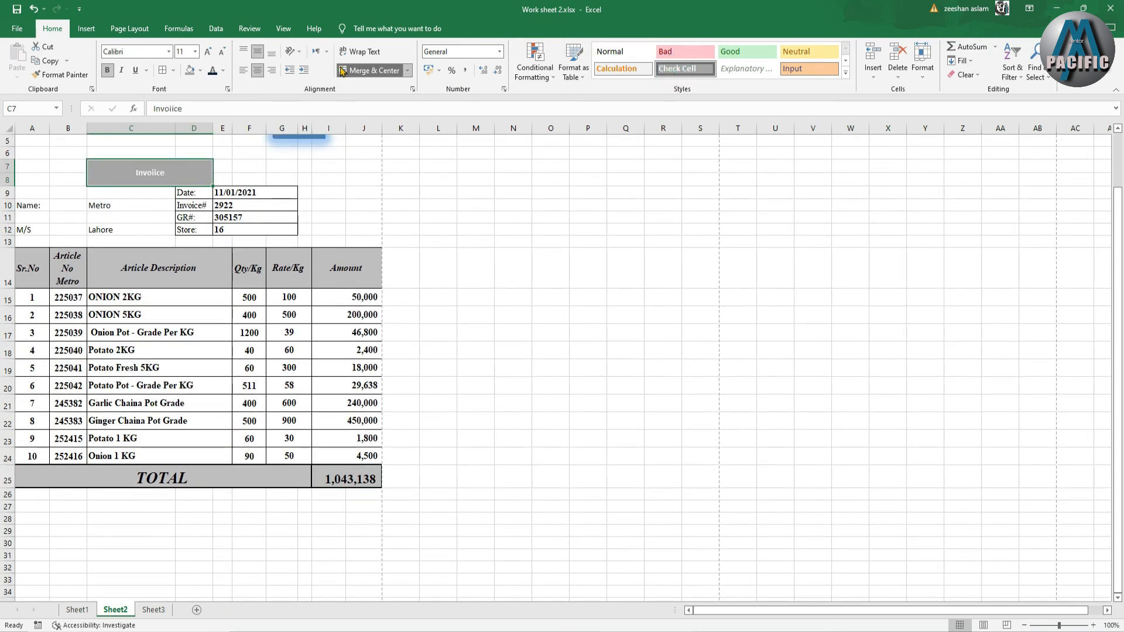
# Step: Set the invoice title's font to Algerian at size 20 and make it italic
pyautogui.click(169, 51)
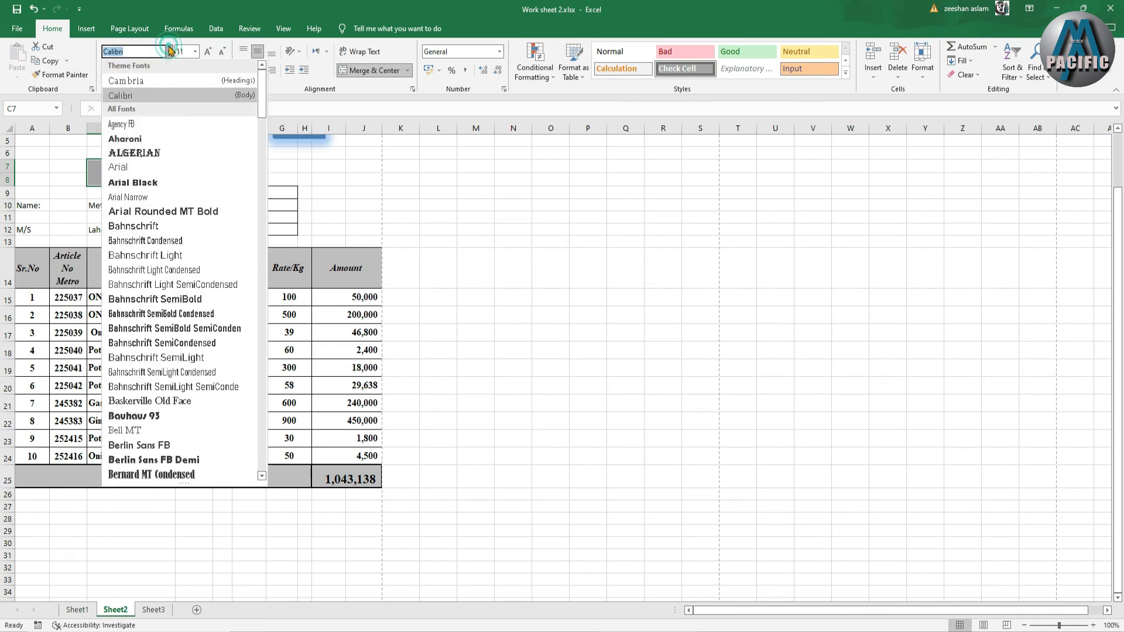
pyautogui.click(150, 150)
pyautogui.click(208, 52)
pyautogui.click(209, 52)
pyautogui.click(209, 52)
pyautogui.click(209, 53)
pyautogui.click(209, 52)
pyautogui.click(121, 70)
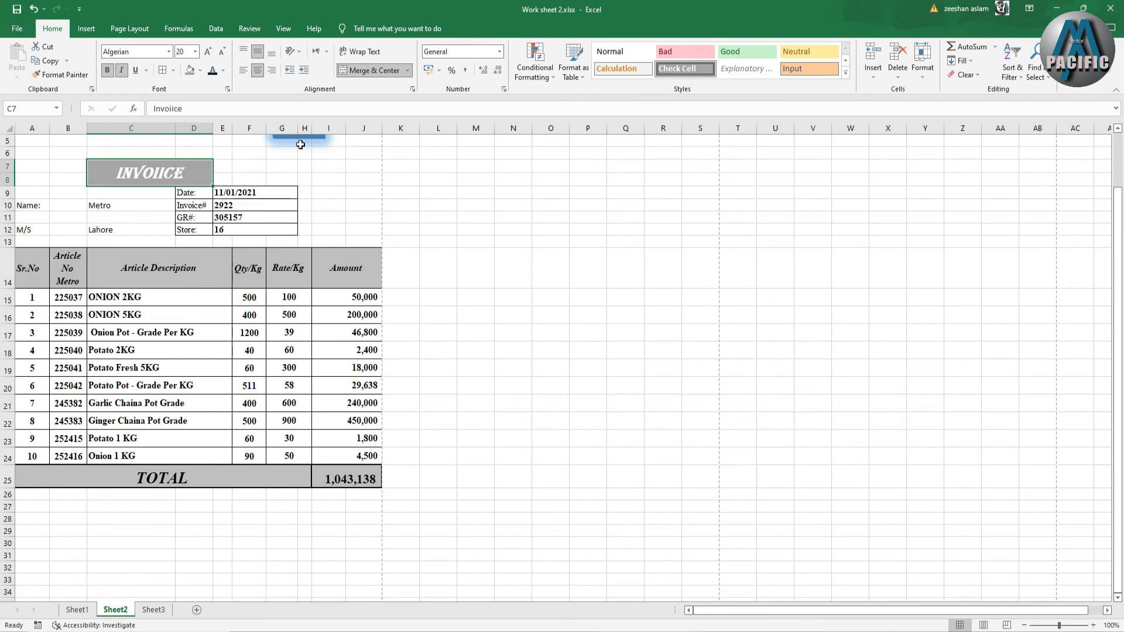
# Step: Double-underline the TOTAL label in row 25 and center it vertically
pyautogui.click(172, 481)
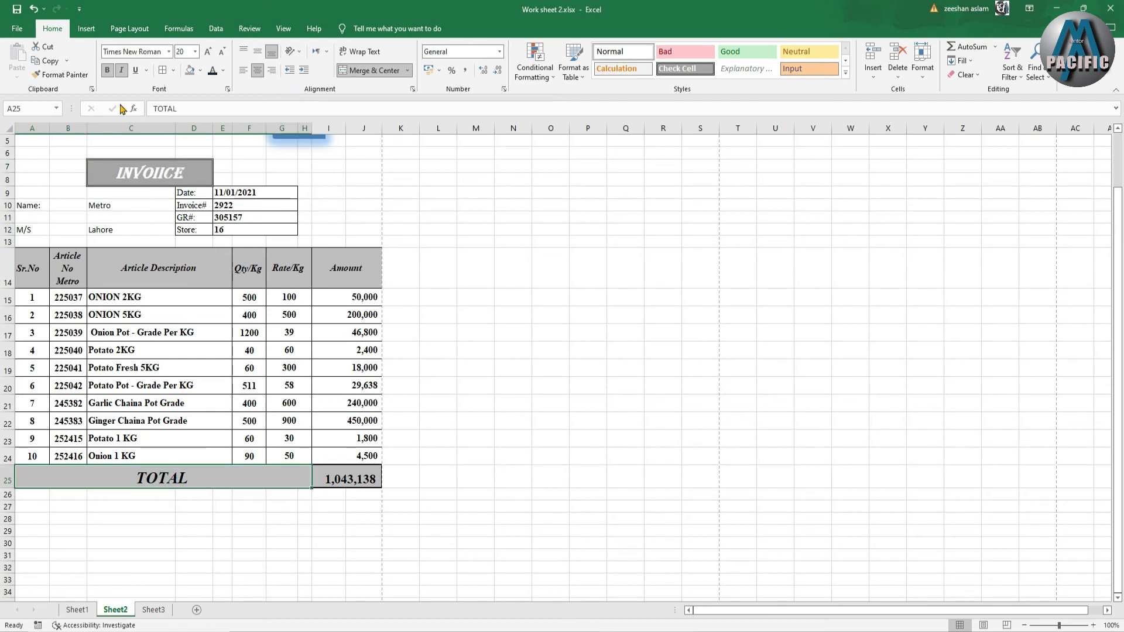
pyautogui.click(148, 70)
pyautogui.click(169, 101)
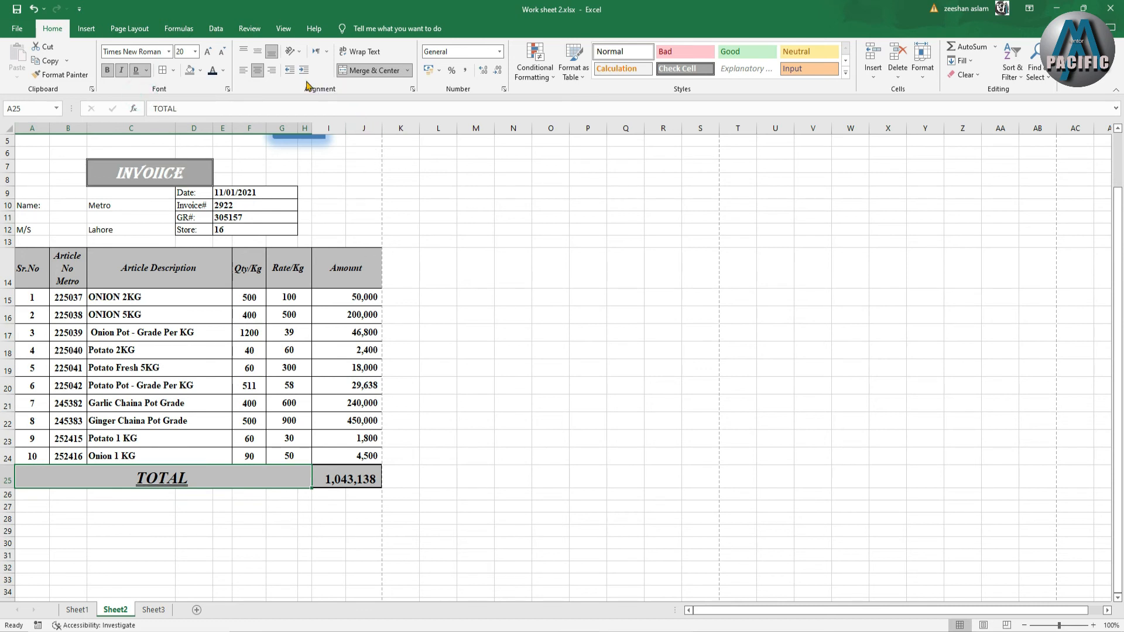
pyautogui.click(256, 54)
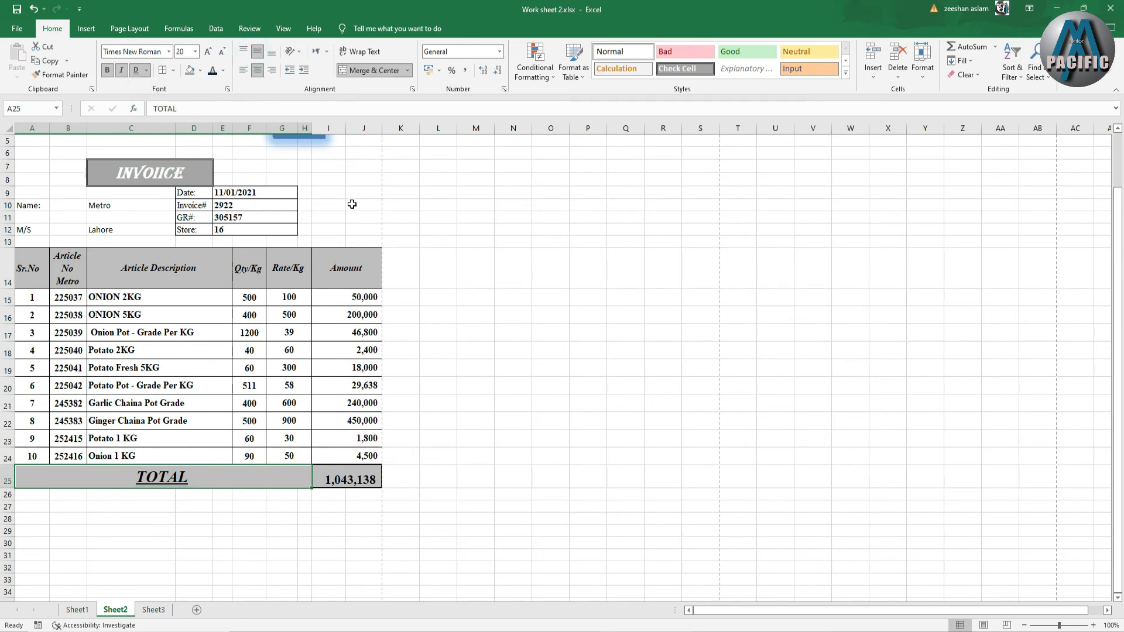
# Step: Copy the amount in words and the signature block from A31:I36 of Sheet1 and paste them at A26 on Sheet2
pyautogui.scroll(-1, 387, 400)
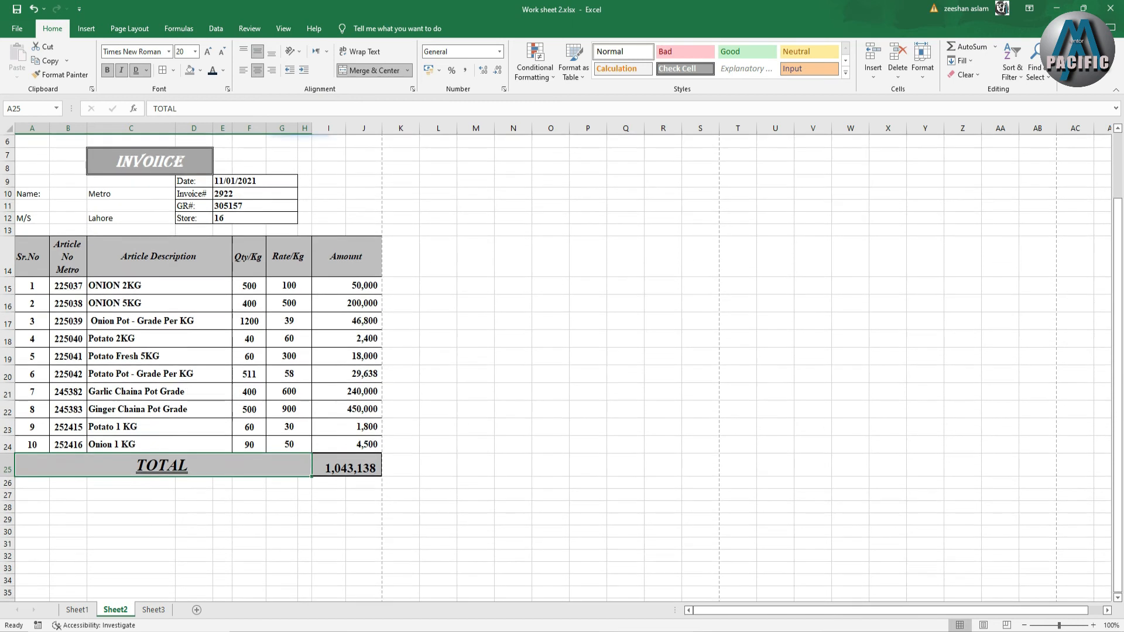
pyautogui.click(61, 611)
pyautogui.moveTo(66, 514); pyautogui.dragTo(270, 575)
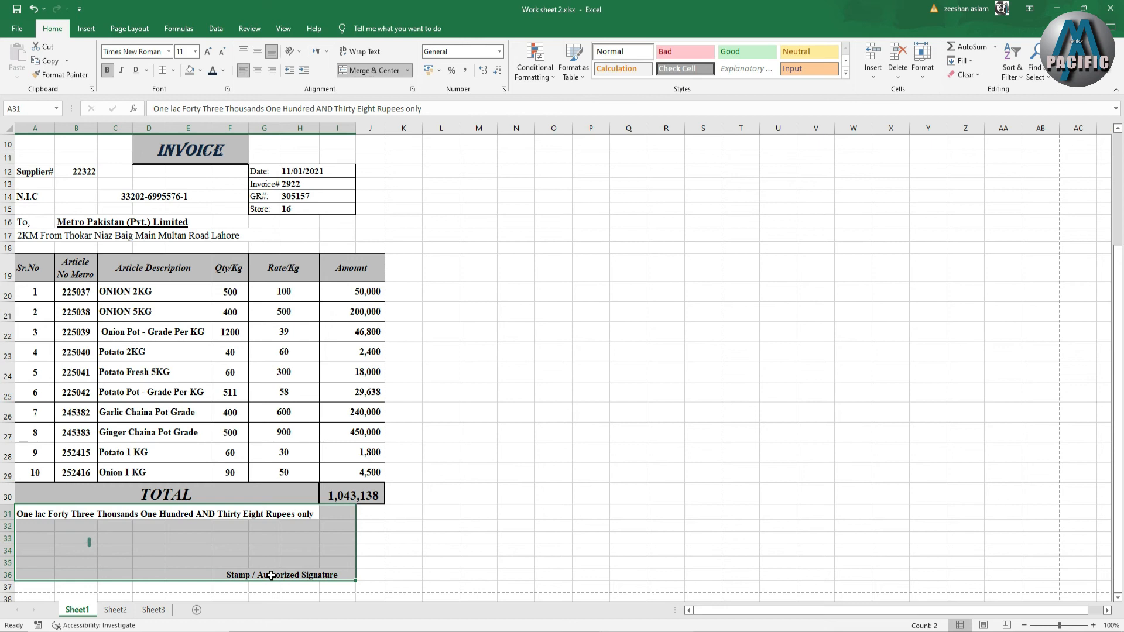
pyautogui.rightClick(271, 576)
pyautogui.click(305, 311)
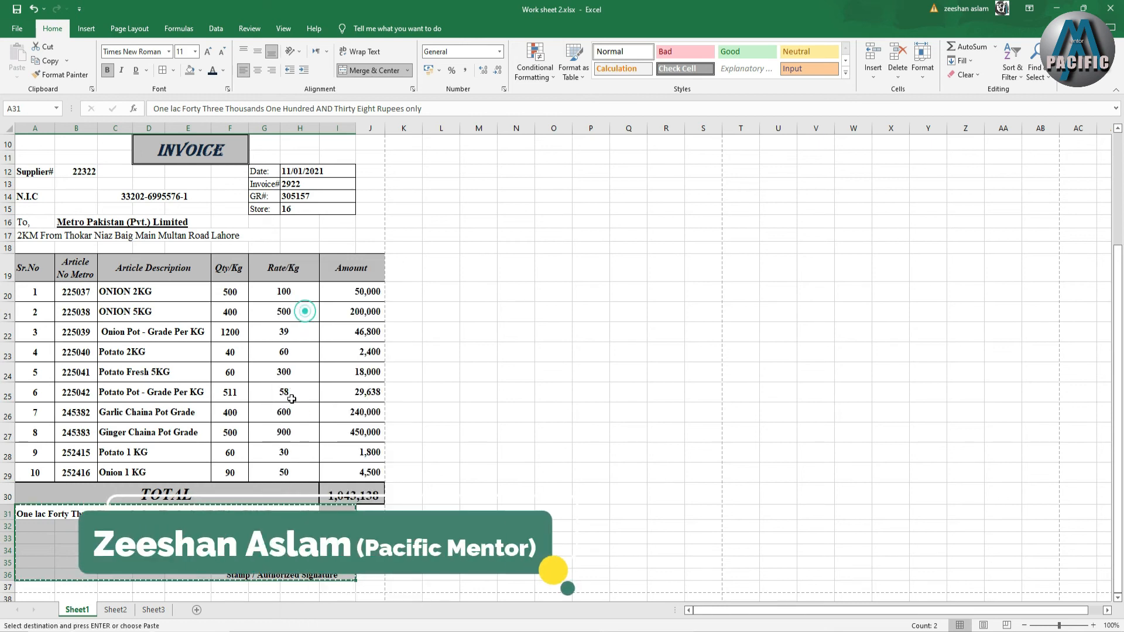
pyautogui.click(116, 610)
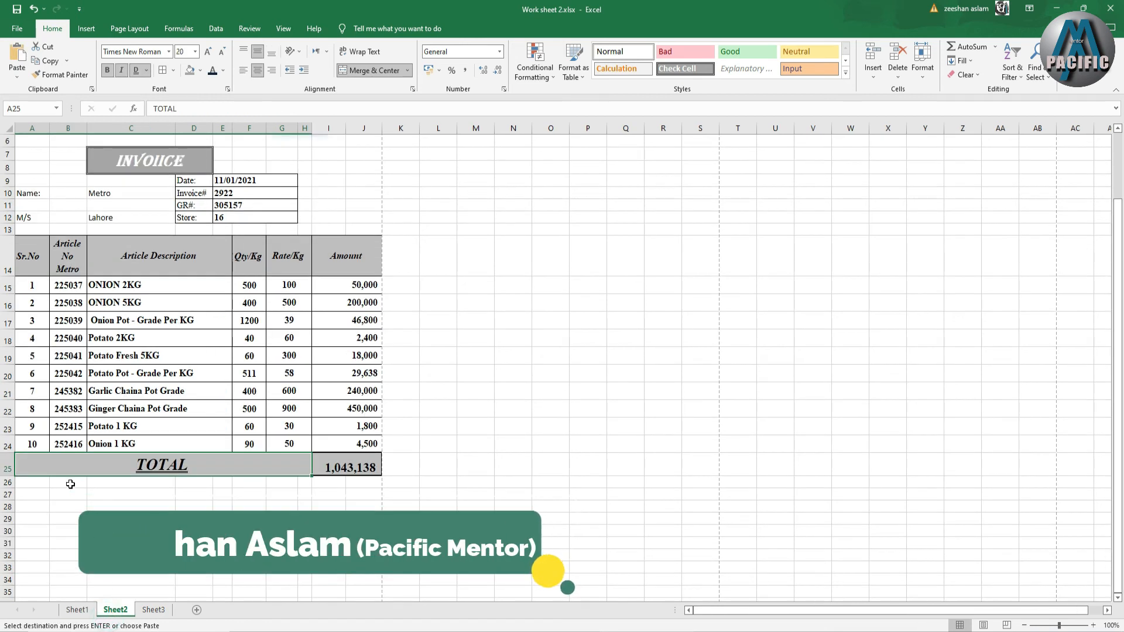
pyautogui.rightClick(30, 484)
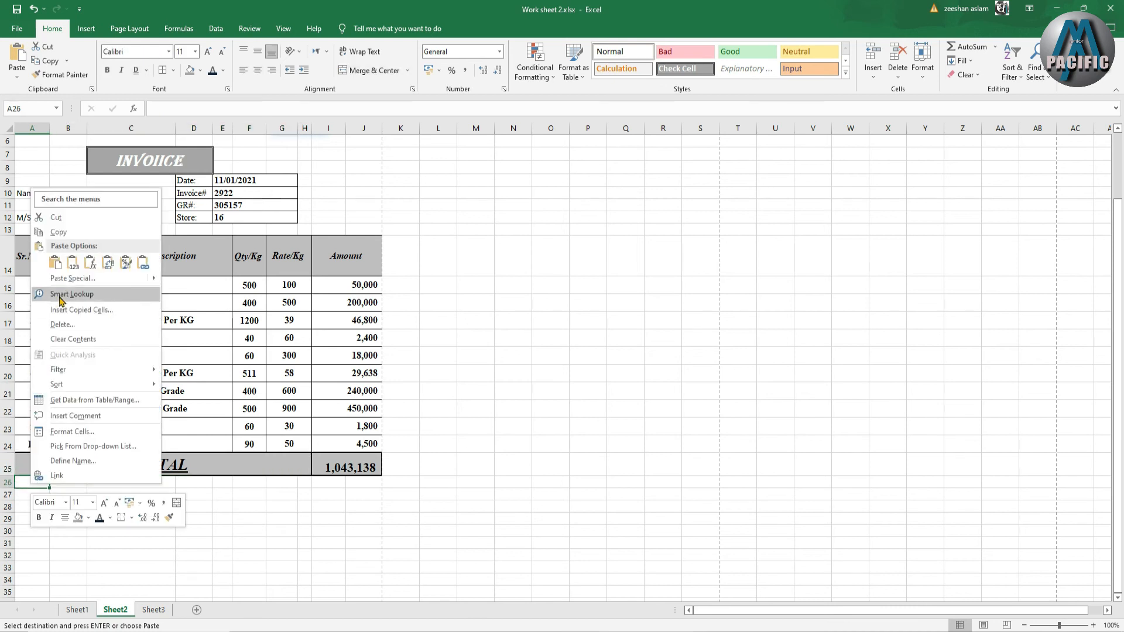
pyautogui.click(55, 263)
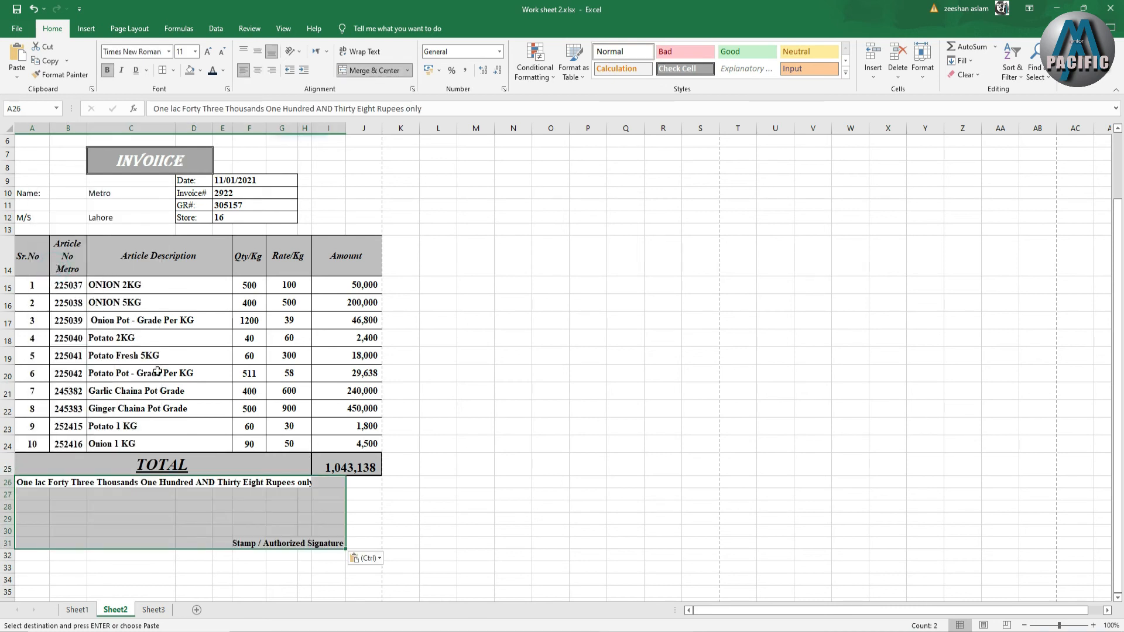
pyautogui.click(458, 502)
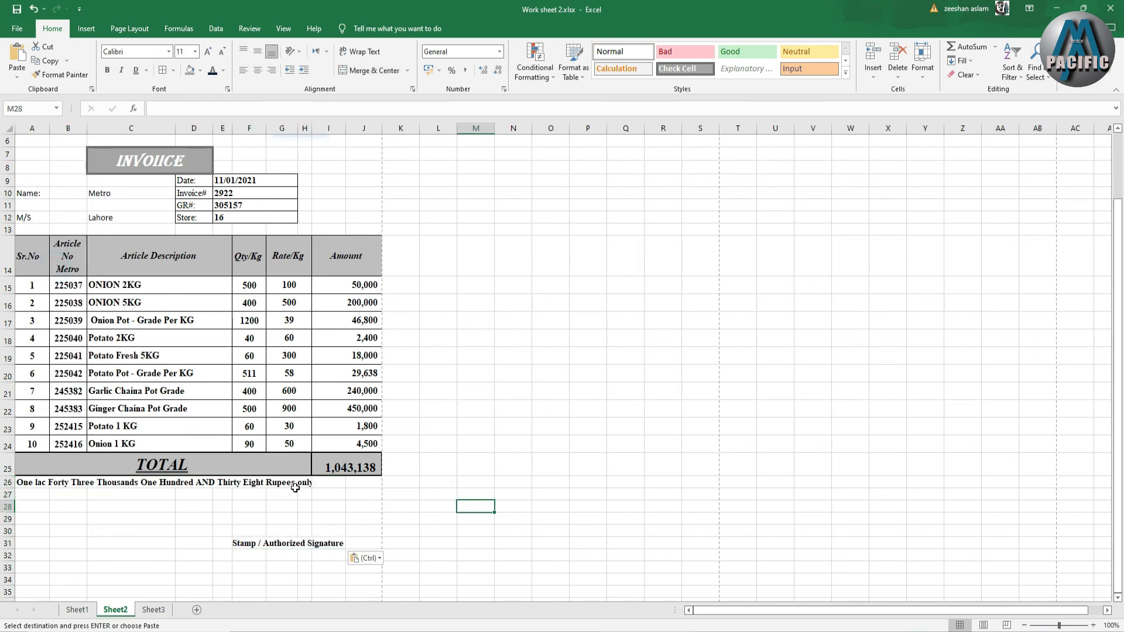
# Step: Merge A26:J26 for the amount in words and align the text left
pyautogui.moveTo(359, 484); pyautogui.dragTo(181, 483)
pyautogui.click(373, 71)
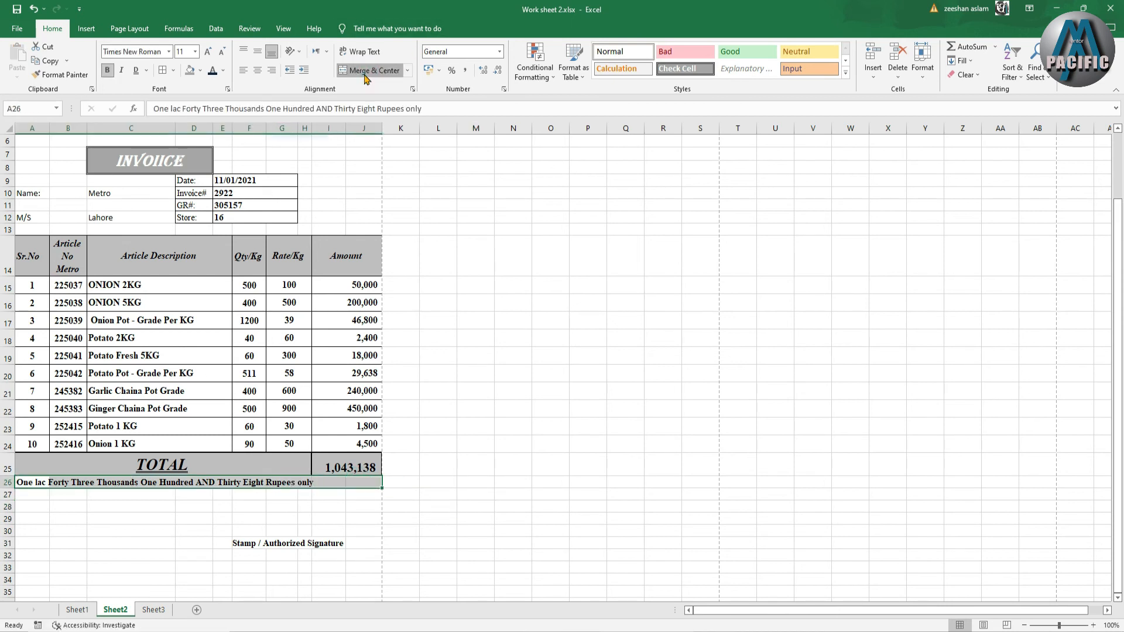
pyautogui.click(243, 70)
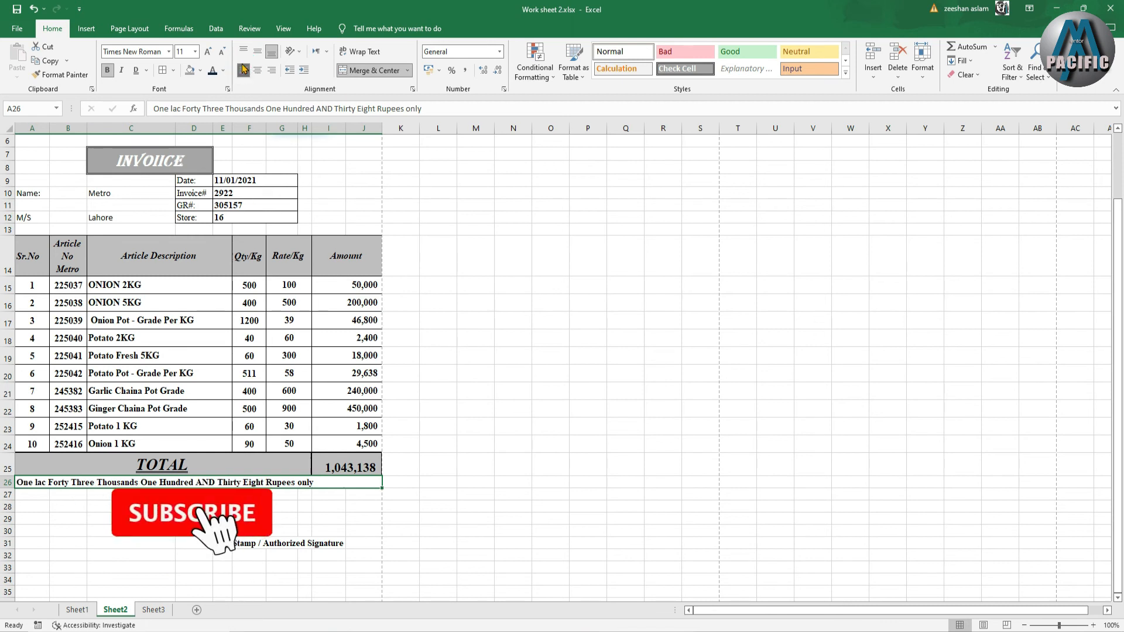
pyautogui.click(474, 407)
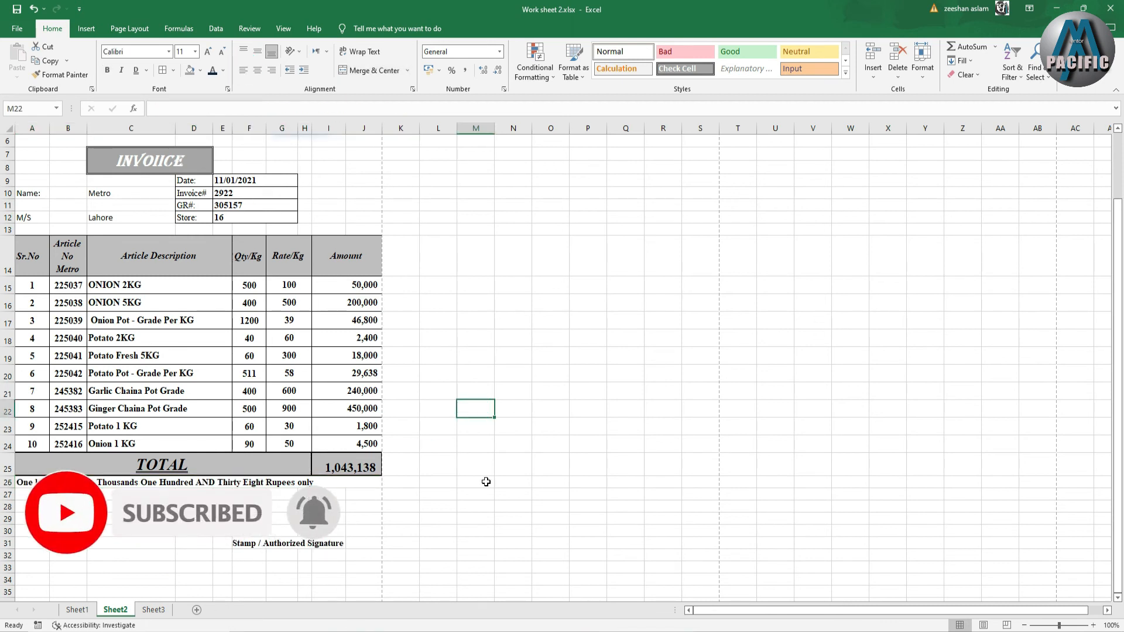
# Step: Shift the RT pentagon rightward over columns I and J and extend the blue line's lower end beneath it
pyautogui.scroll(2, 485, 487)
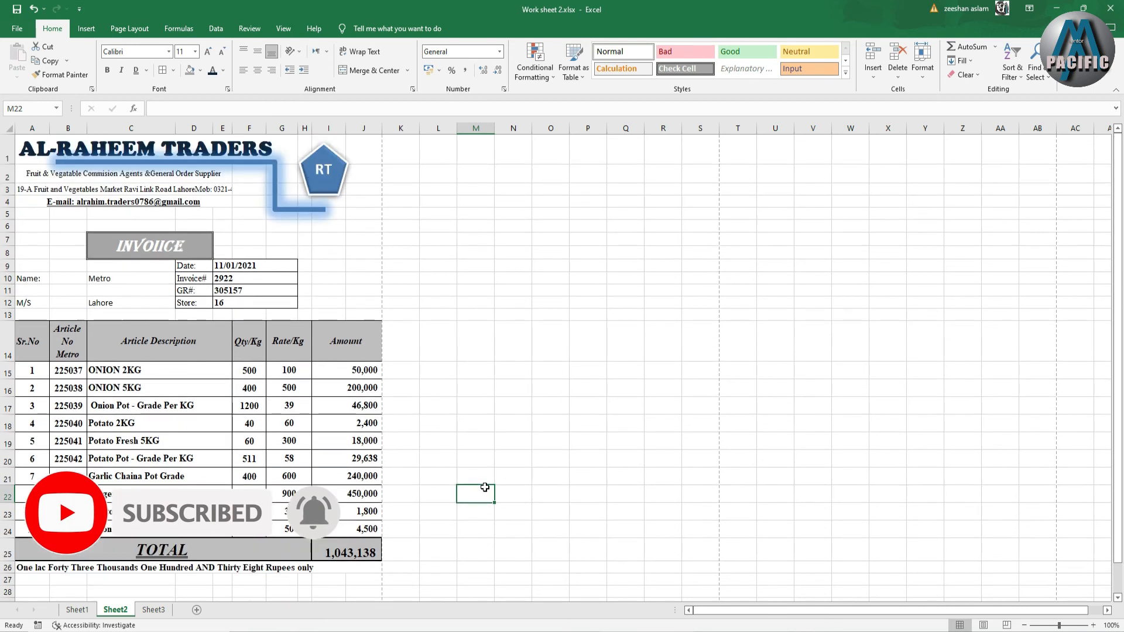
pyautogui.click(322, 173)
pyautogui.click(358, 215)
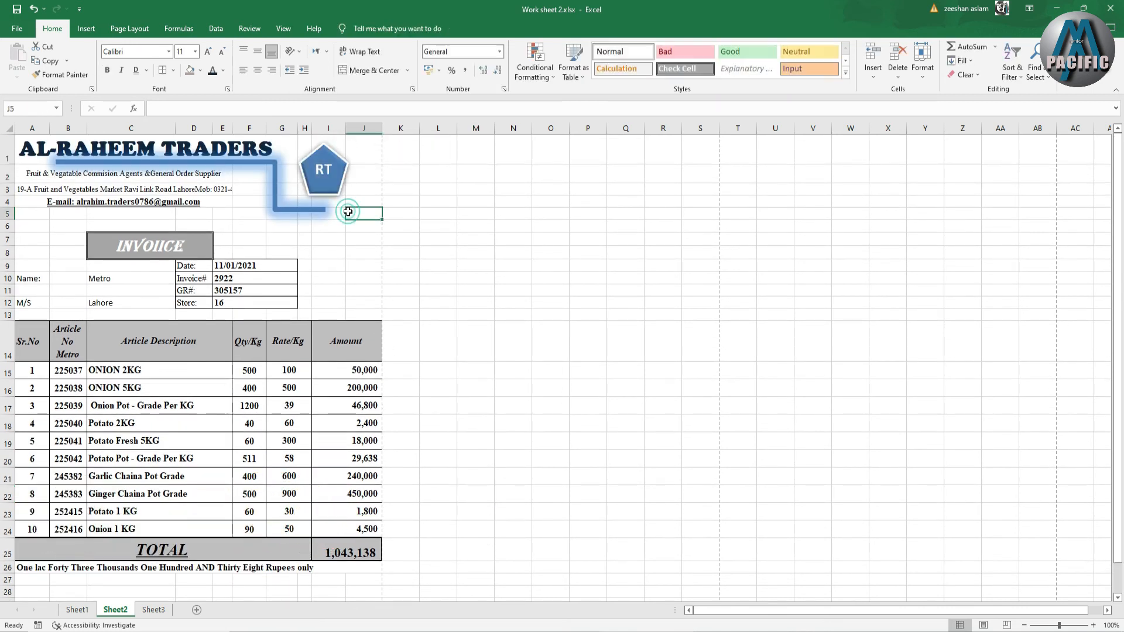
pyautogui.moveTo(337, 192)
pyautogui.mouseDown()
pyautogui.moveTo(346, 186)
pyautogui.moveTo(322, 209)
pyautogui.moveTo(370, 208)
pyautogui.moveTo(363, 201)
pyautogui.mouseUp()
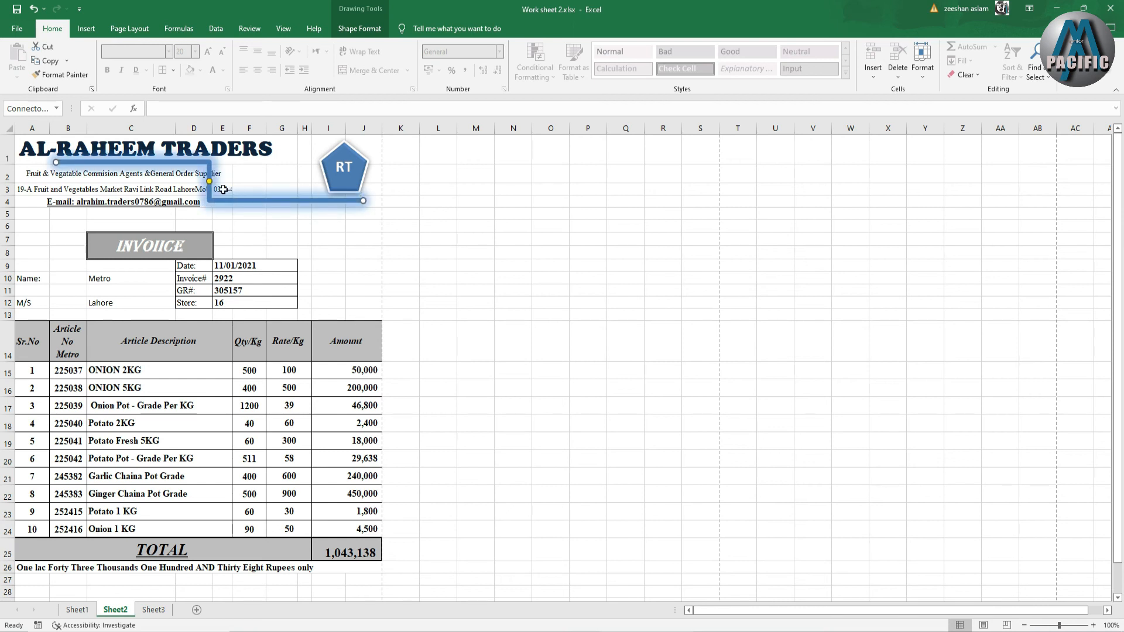
# Step: Extend the blue line's upper end back to column A, move its bend into column H and nudge the line slightly down
pyautogui.moveTo(53, 165); pyautogui.dragTo(21, 163)
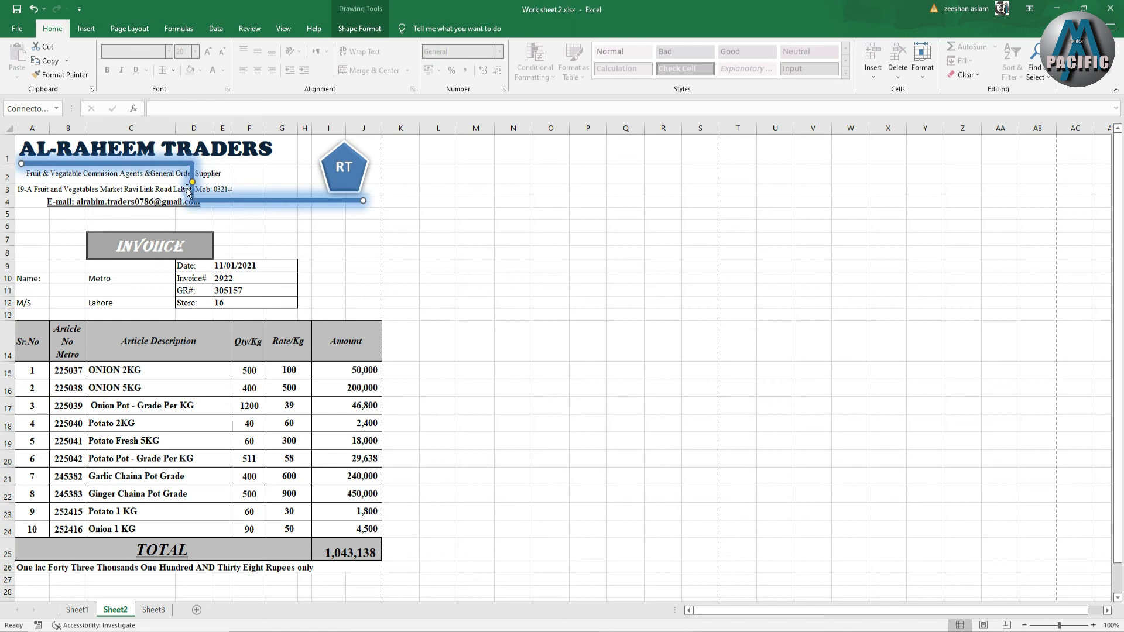
pyautogui.moveTo(192, 182); pyautogui.dragTo(305, 180)
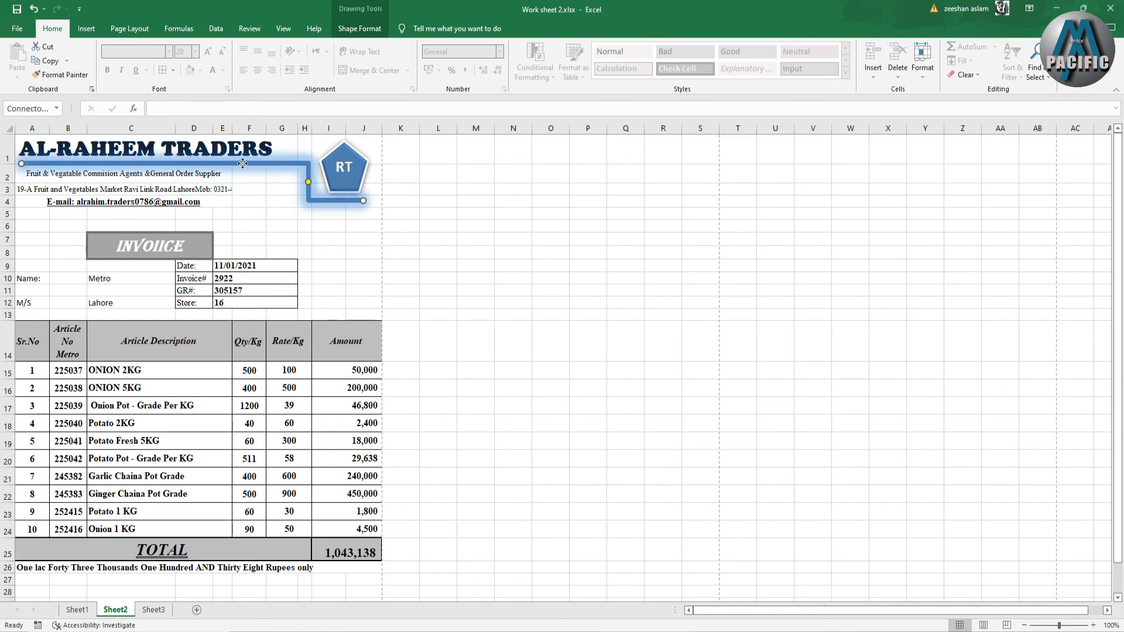
pyautogui.moveTo(243, 163); pyautogui.dragTo(244, 166)
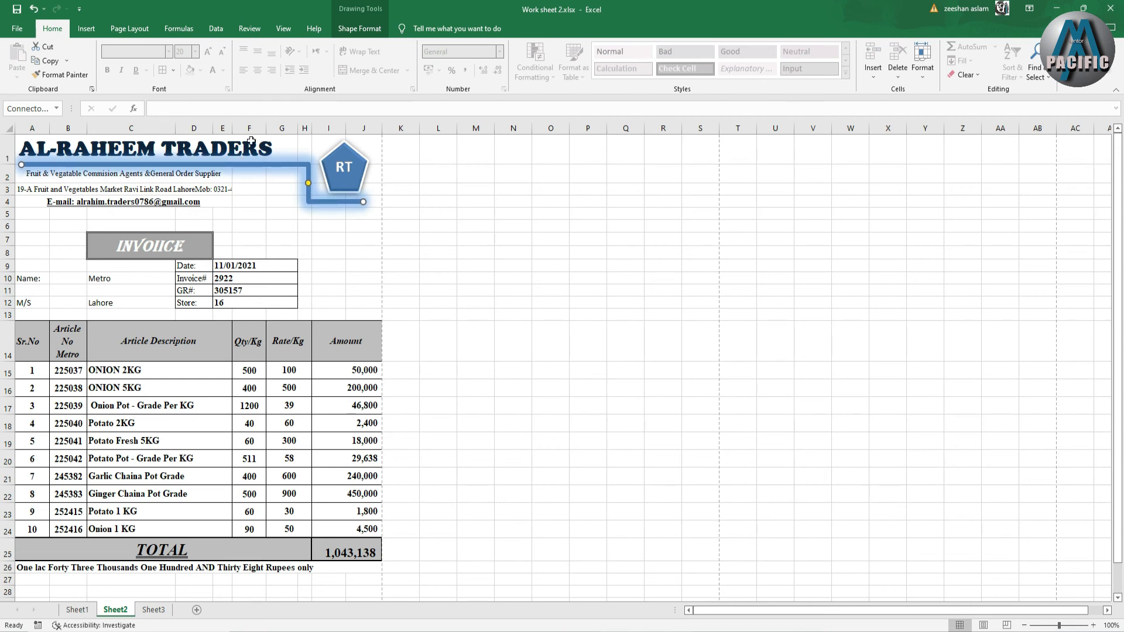
# Step: Merge and center the AL-RAHEEM TRADERS heading across A1:H1
pyautogui.click(259, 144)
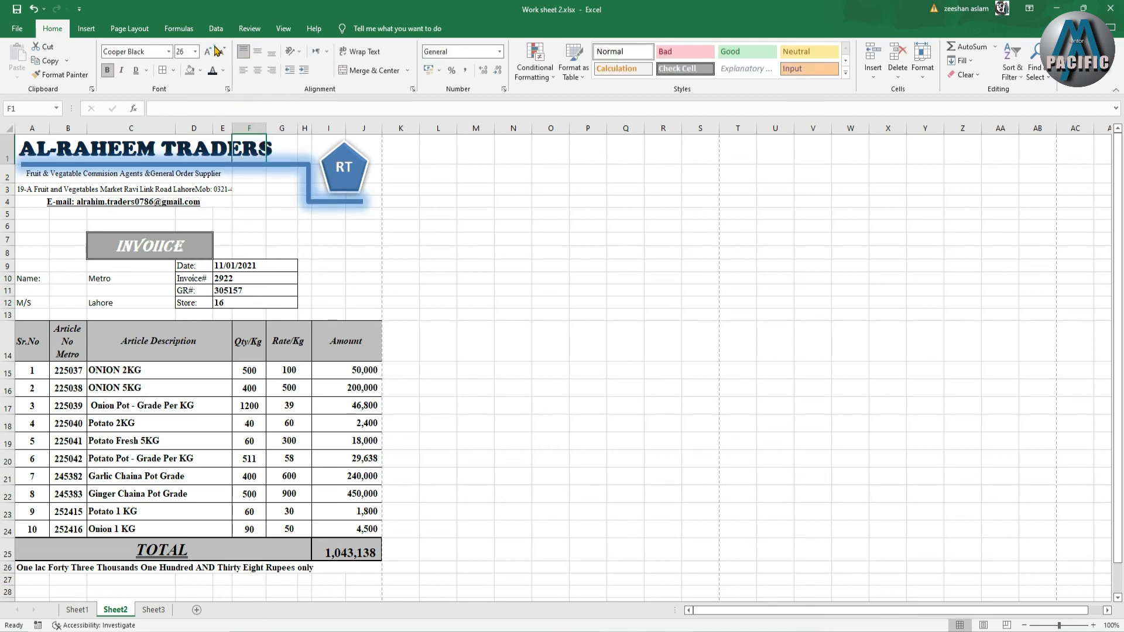
pyautogui.click(253, 265)
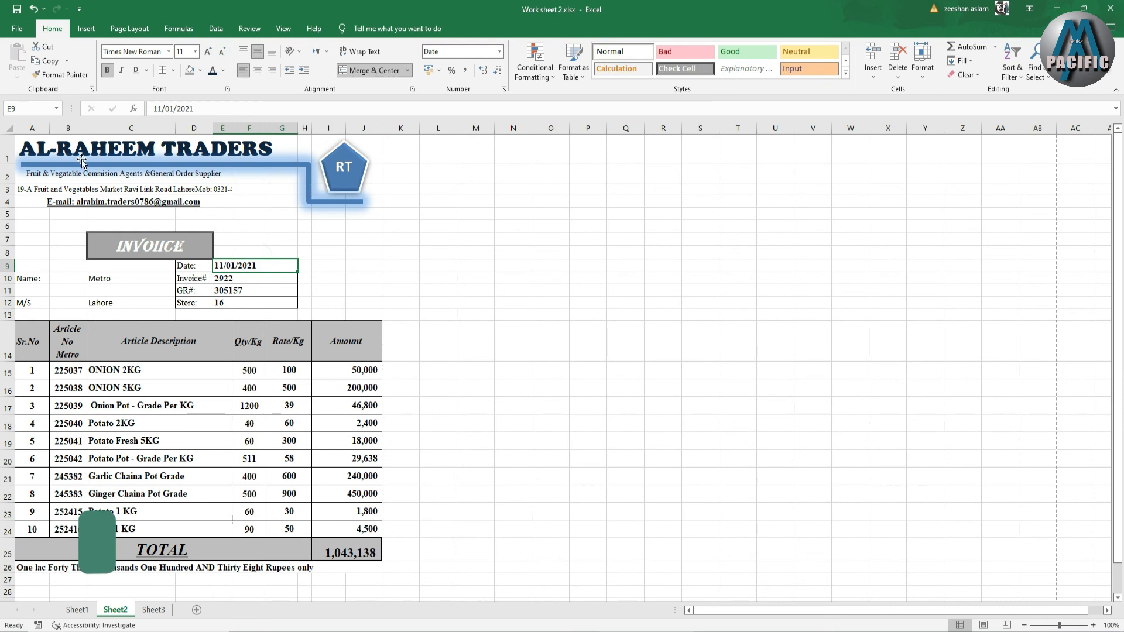
pyautogui.moveTo(17, 152); pyautogui.dragTo(299, 151)
pyautogui.click(373, 70)
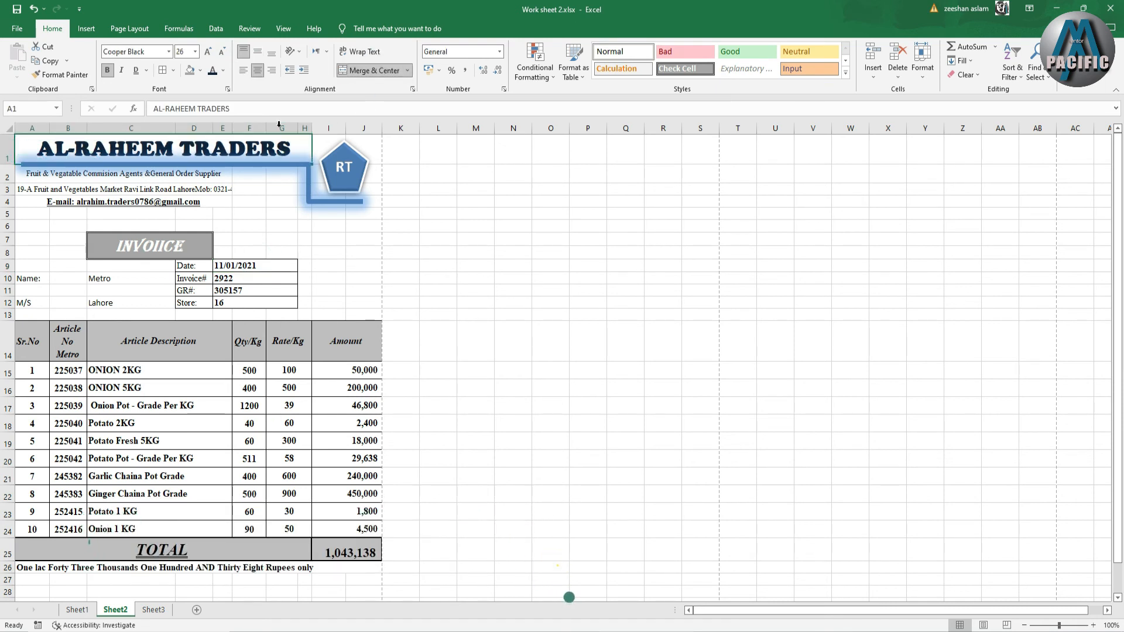
# Step: Merge the business description, address and e-mail lines in A2:G4 across, row by row
pyautogui.click(222, 190)
pyautogui.moveTo(45, 175); pyautogui.dragTo(287, 200)
pyautogui.click(408, 70)
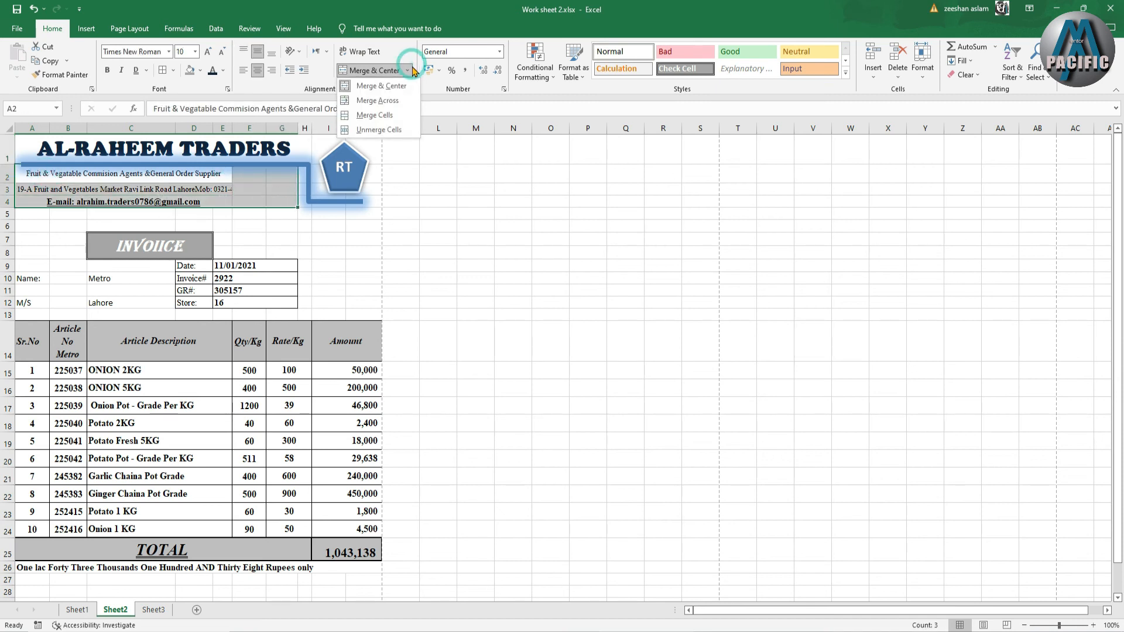
pyautogui.click(403, 103)
pyautogui.click(307, 277)
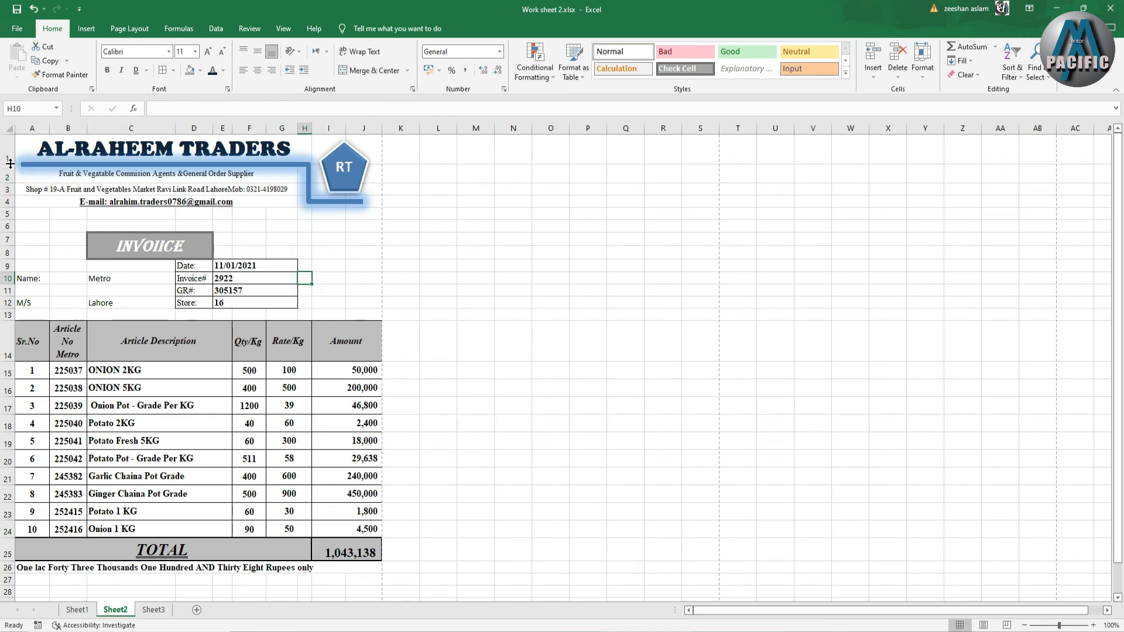
# Step: Open the print preview of the Sheet2 invoice
pyautogui.click(464, 293)
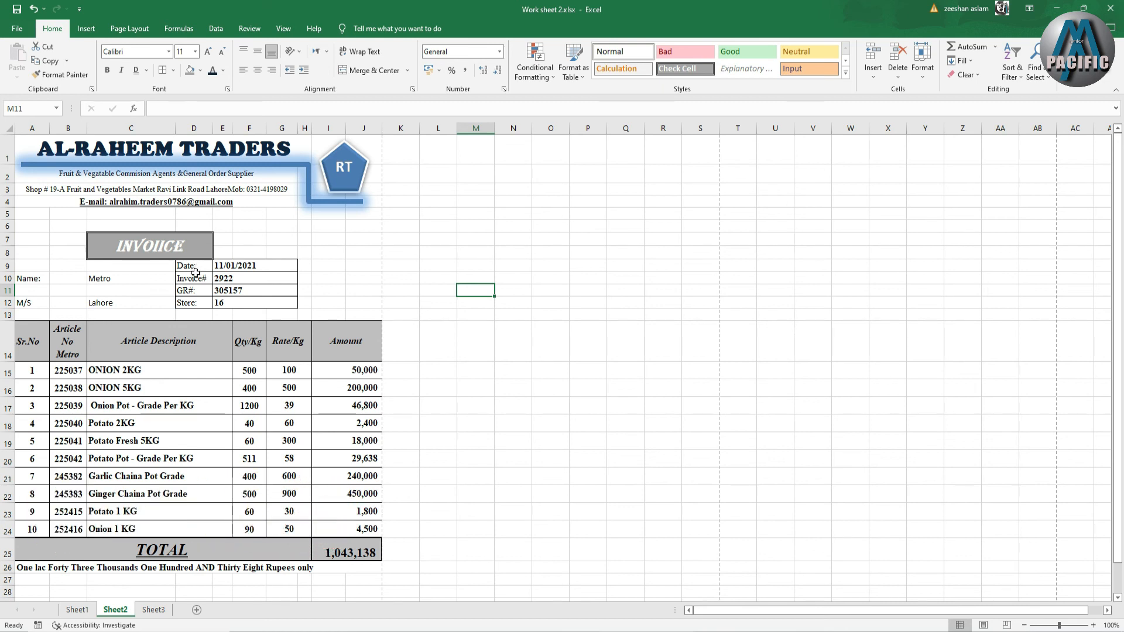
pyautogui.hotkey('ctrl', 'p')
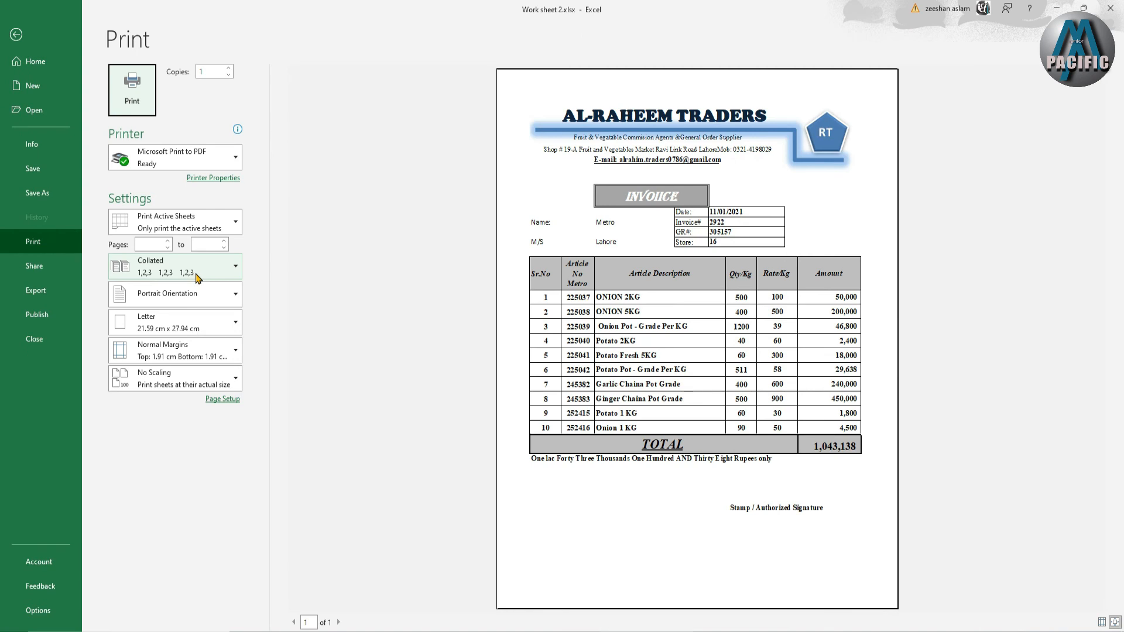